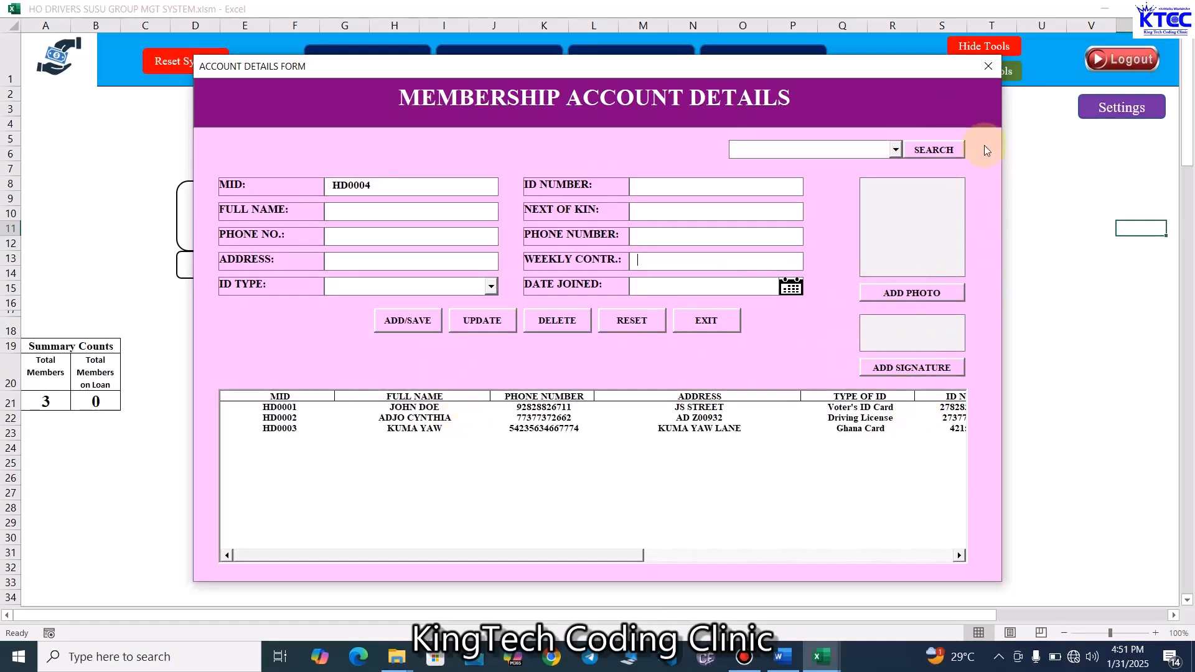
- Close the membership account details form and open the Contributions transactions form
left_click(988, 66)
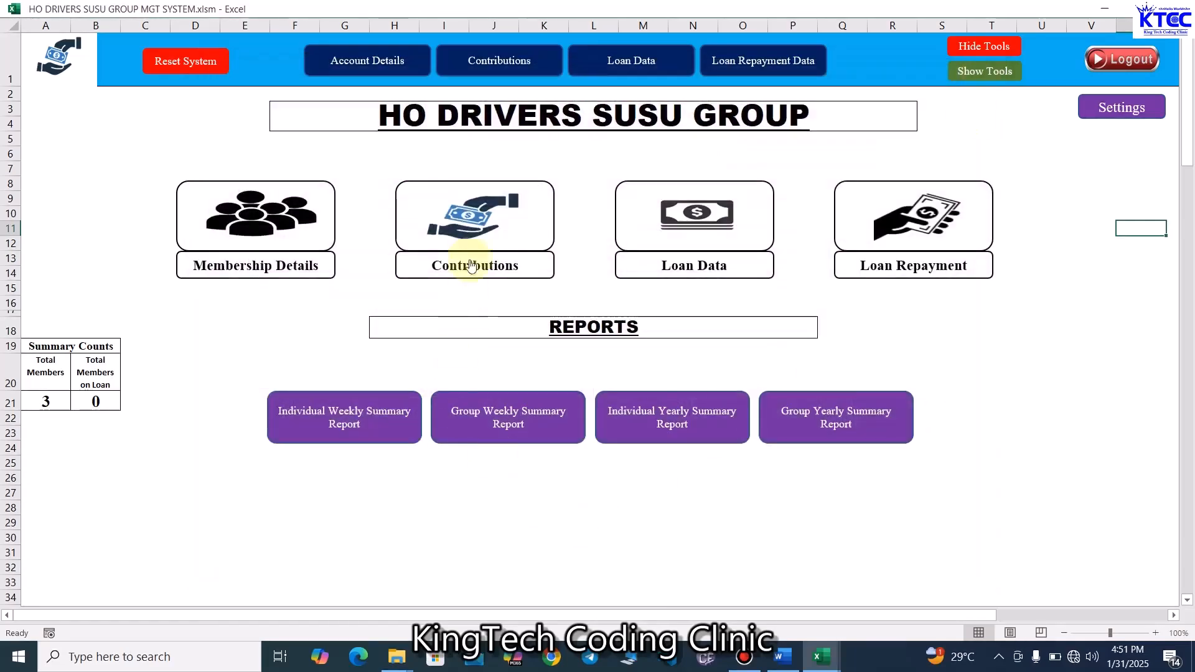
left_click(476, 224)
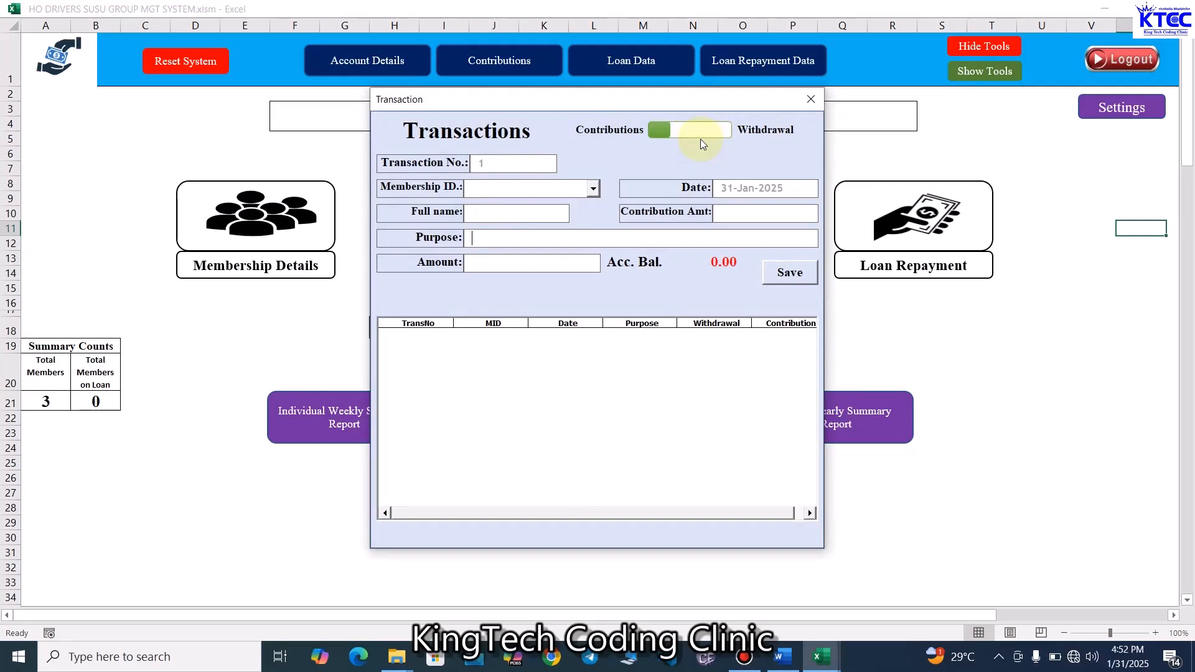
- Record and save a contribution of 5000 for member HD0001 with purpose Contribution
left_click(715, 131)
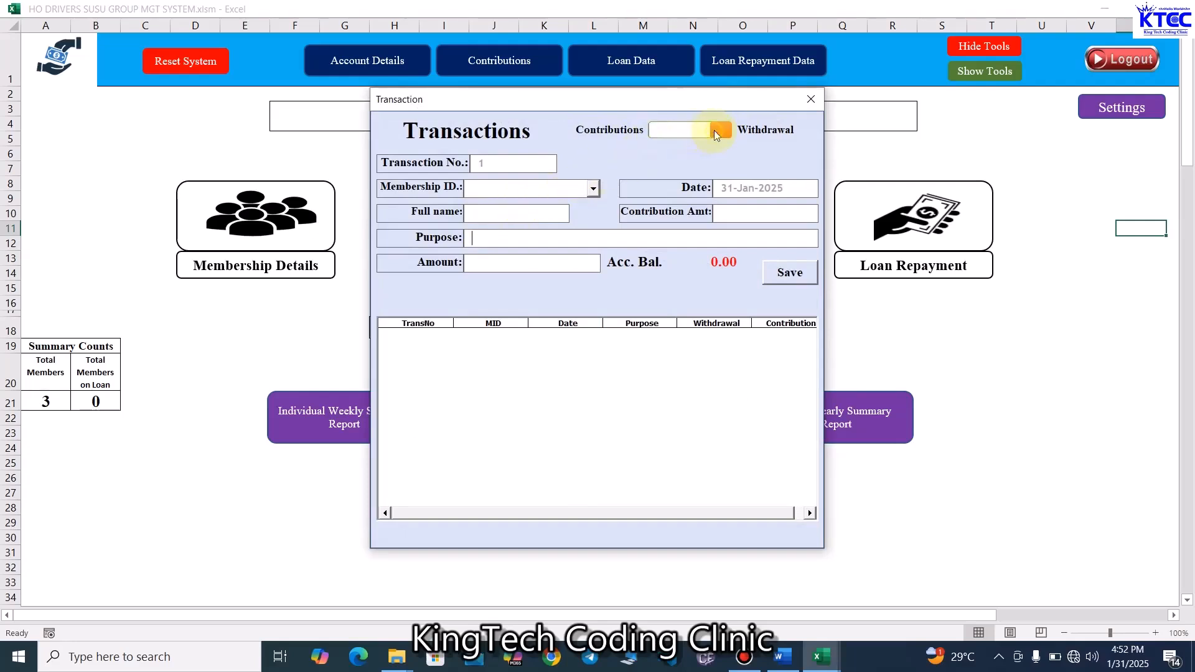
left_click(653, 133)
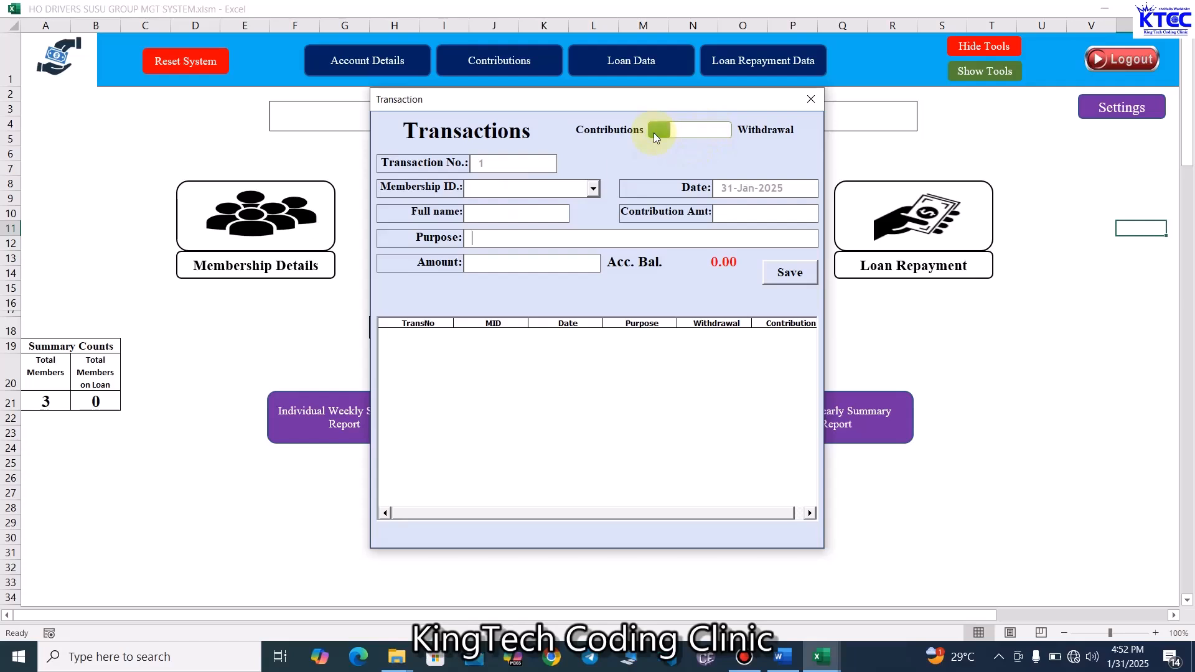
left_click(591, 189)
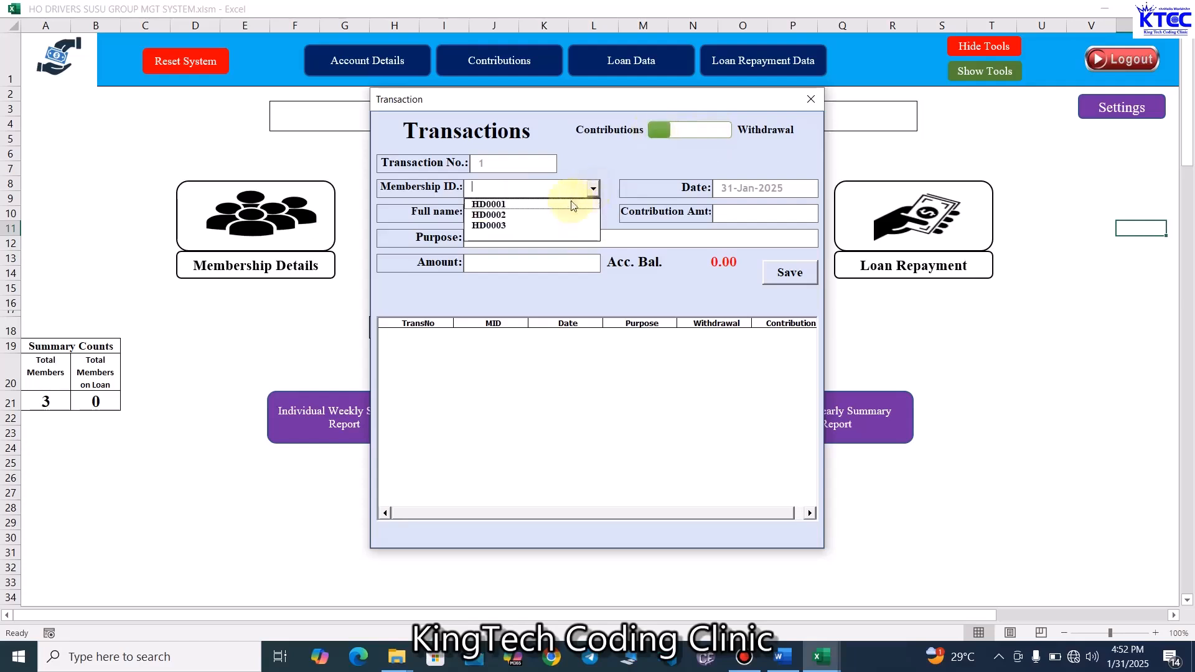
left_click(521, 205)
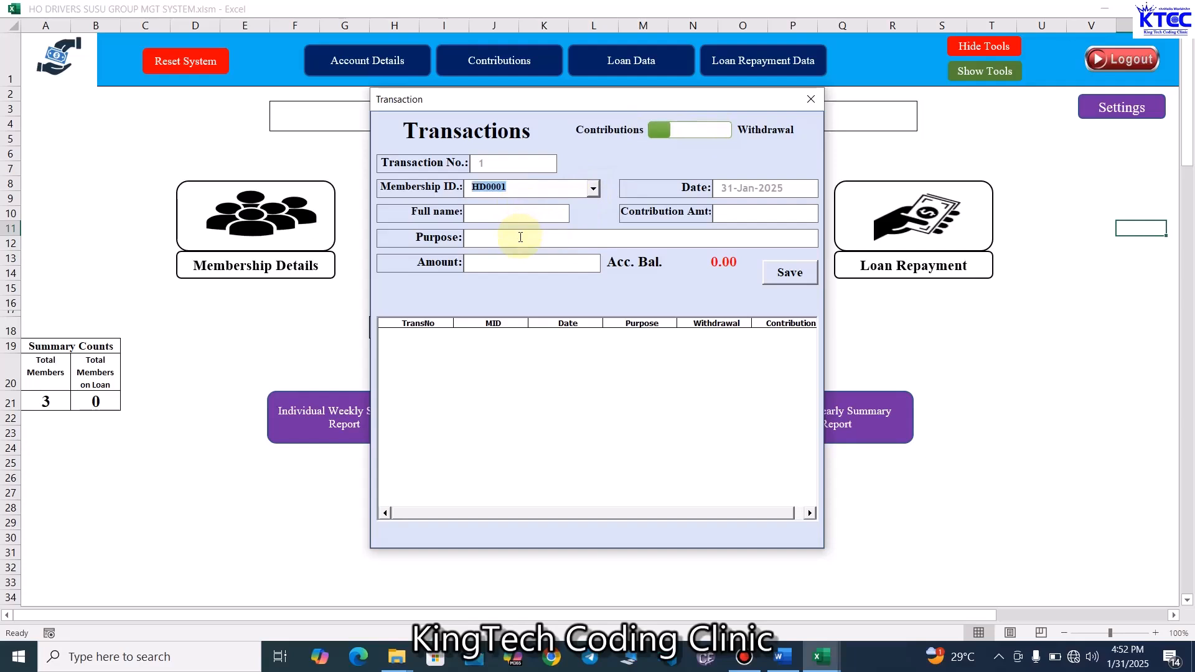
left_click(521, 237)
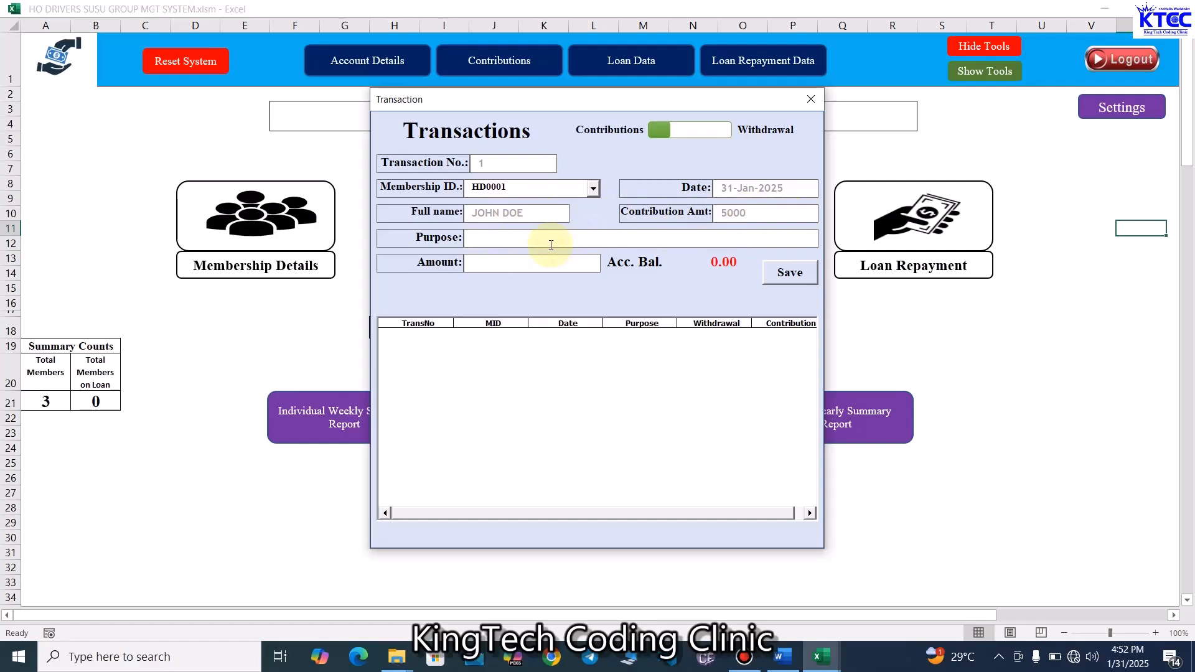
type("Contribution")
left_click_drag(560, 237, 327, 267)
key("ctrl+c")
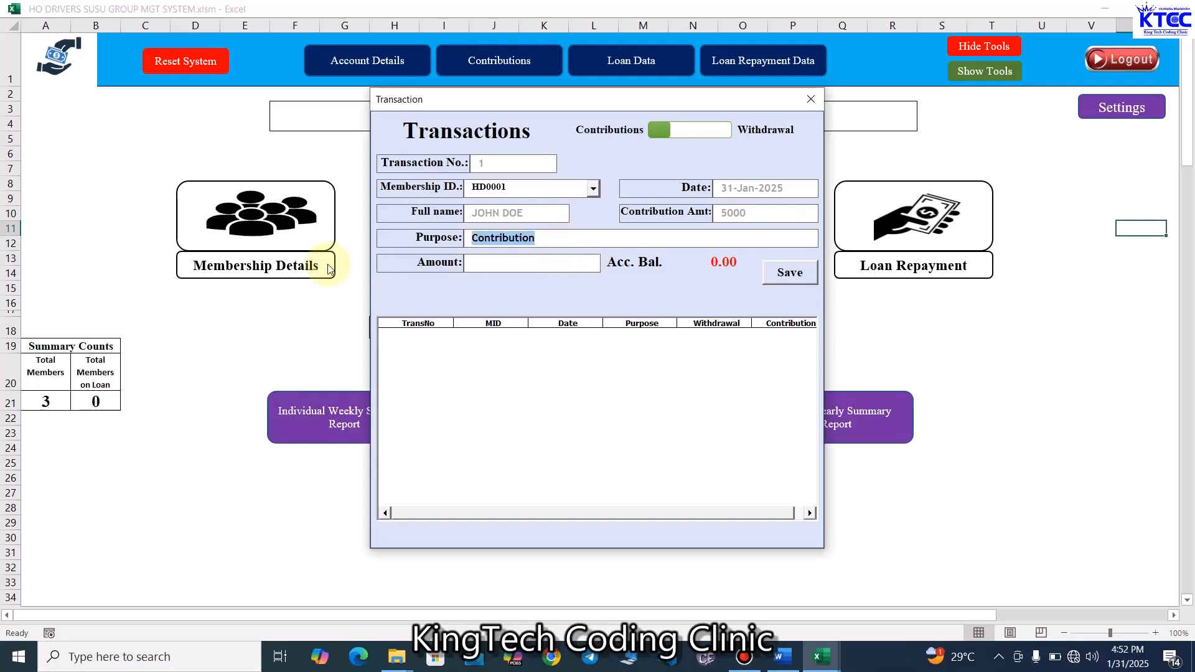
left_click(510, 264)
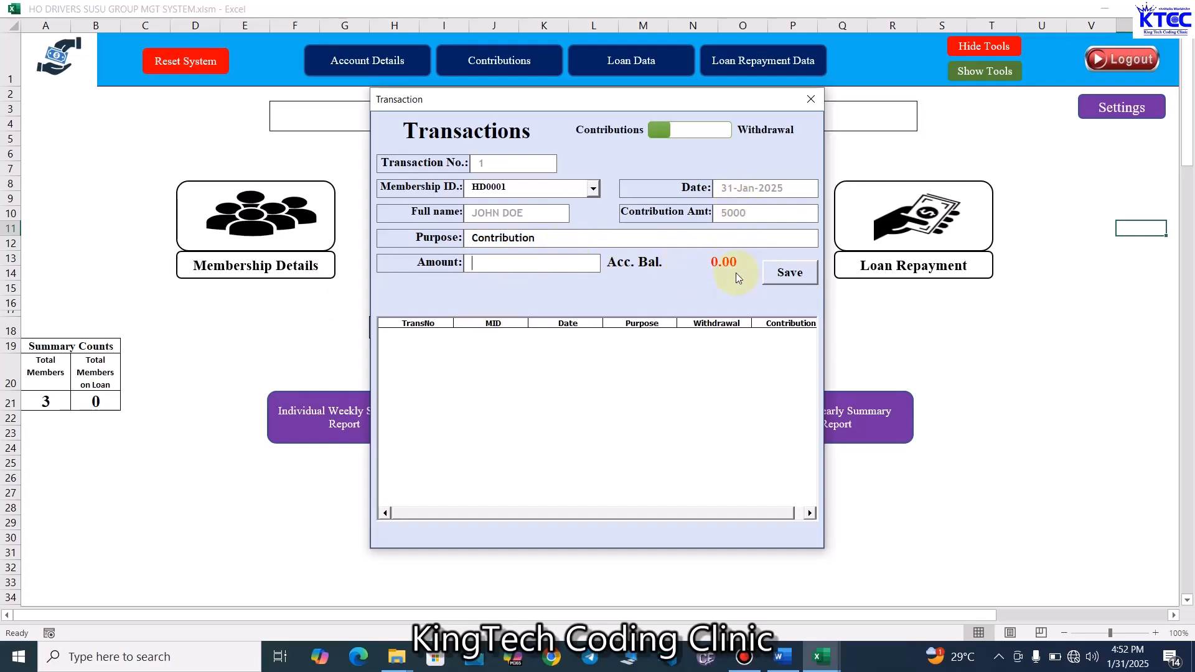
type("5000")
left_click(788, 271)
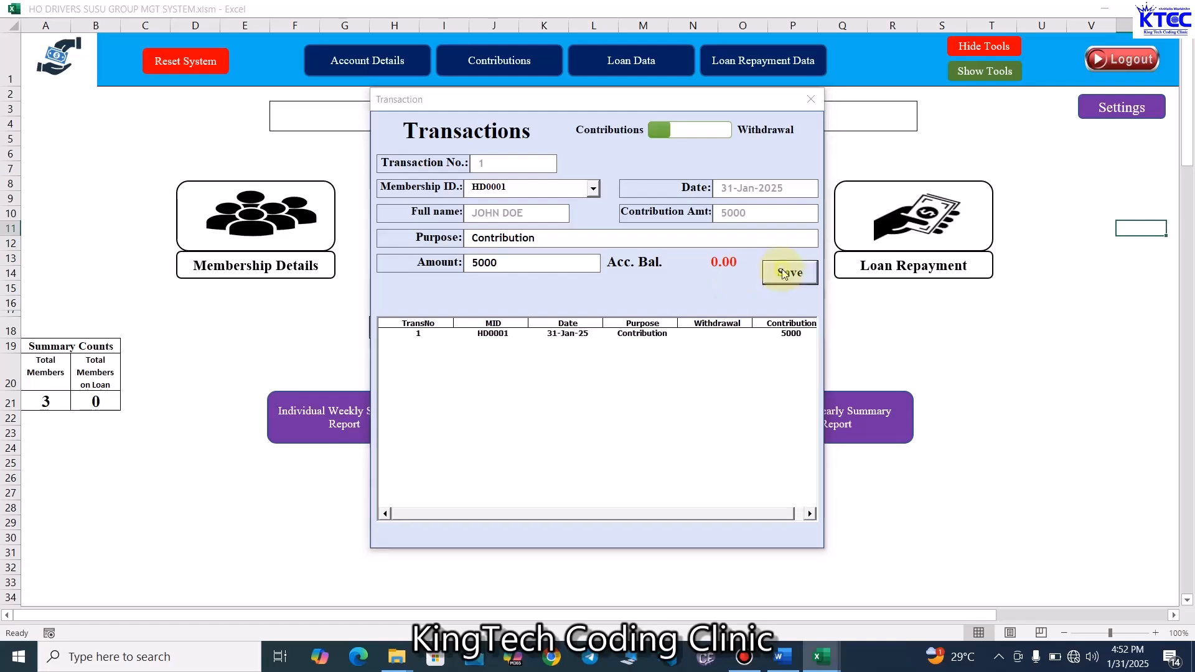
left_click(652, 387)
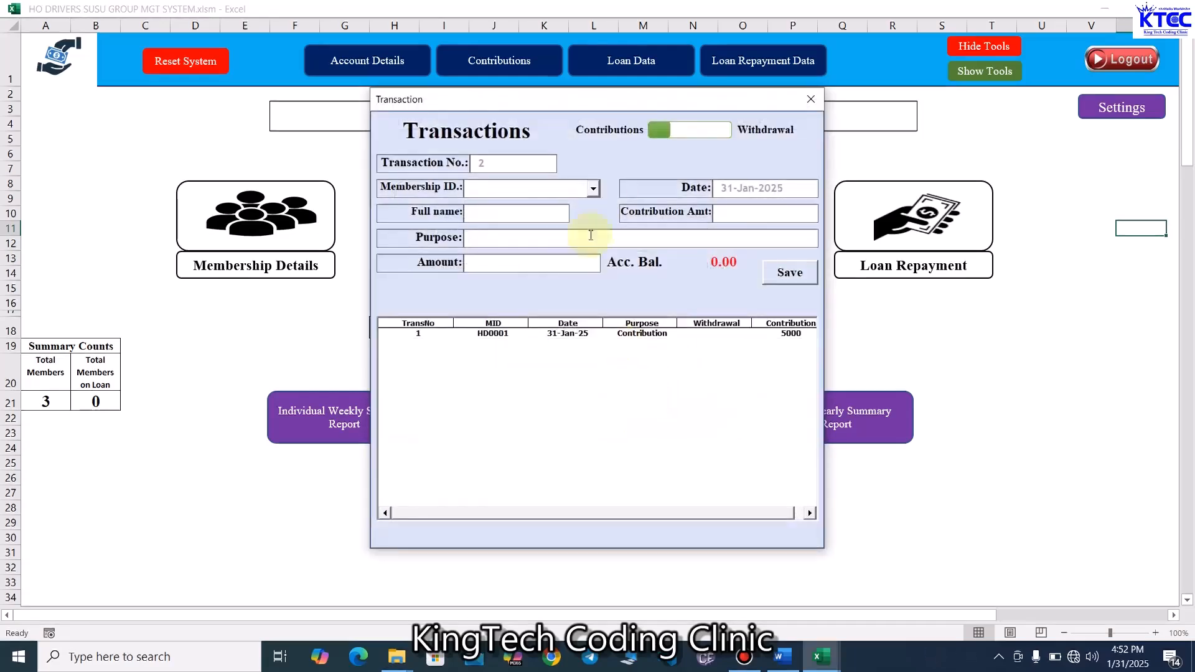
- Record and save a contribution of 400 for member HD0002 with purpose Contribution
left_click(593, 189)
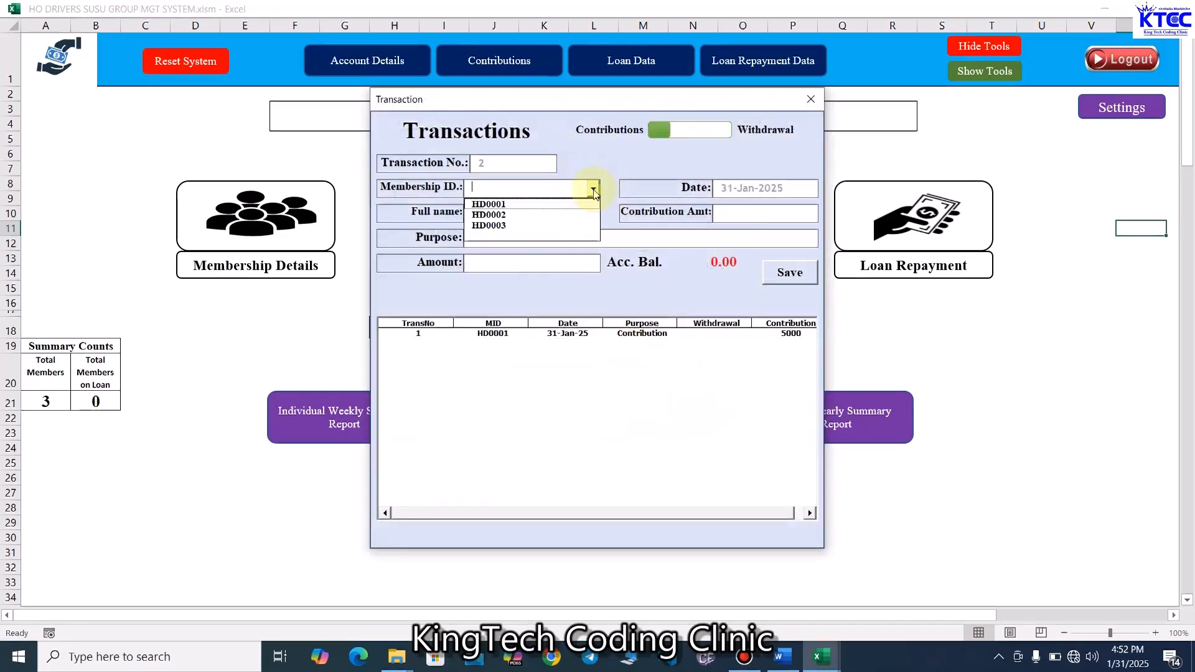
left_click(528, 215)
left_click(521, 238)
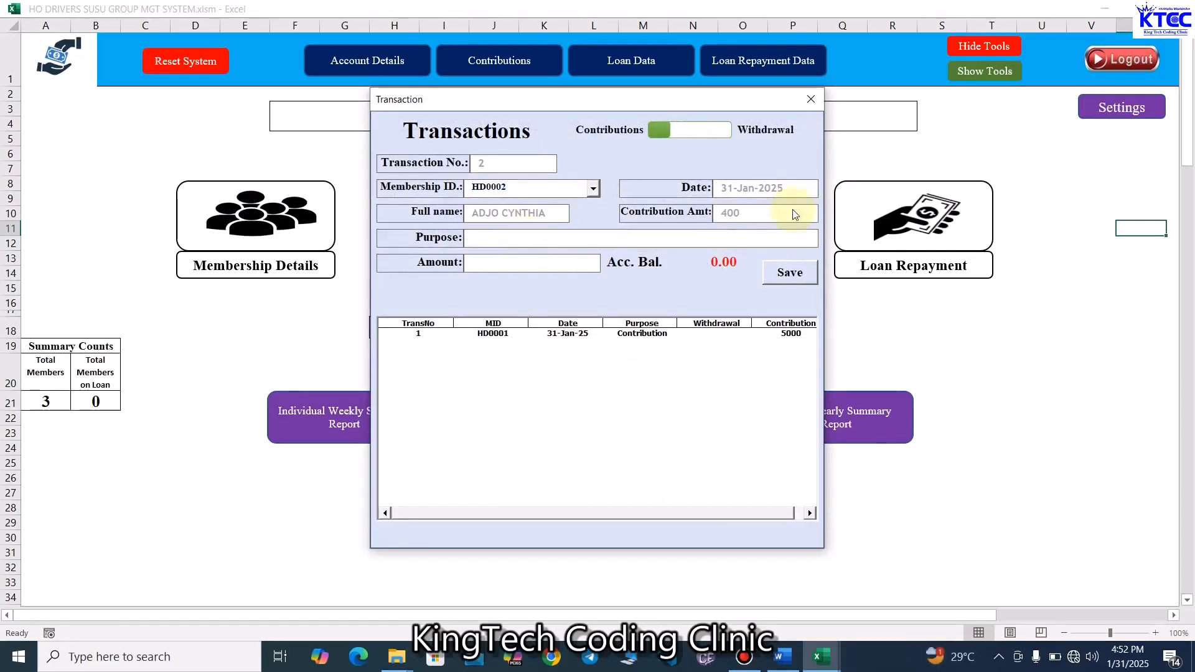
type("4")
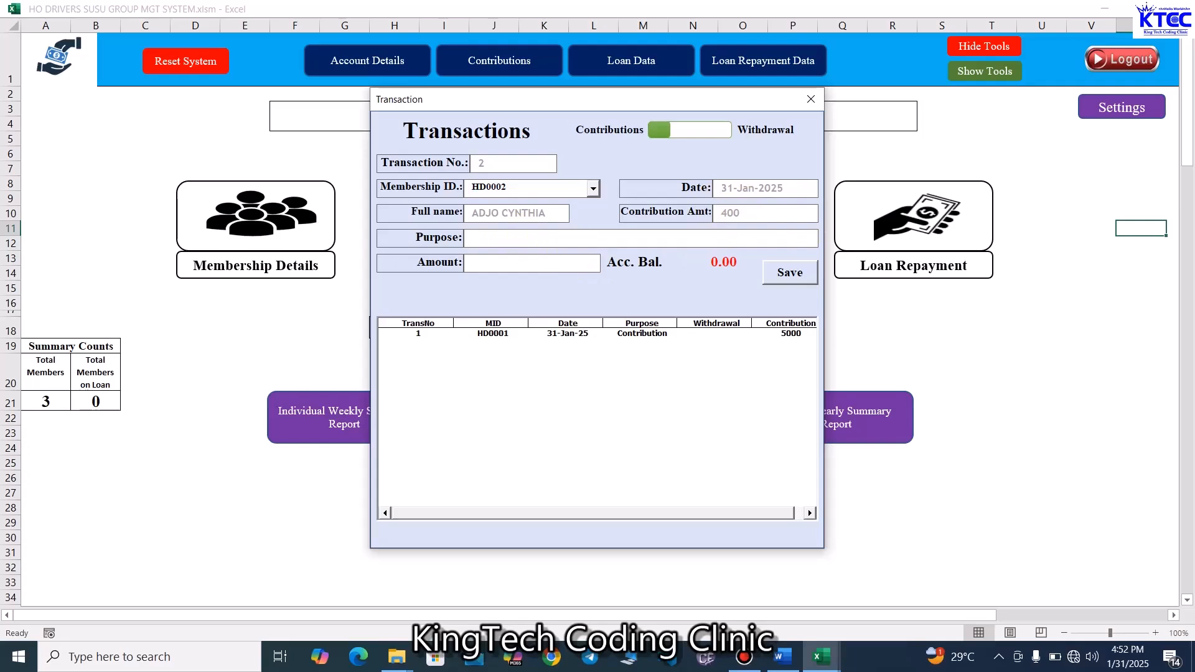
key("ctrl+v")
left_click(491, 270)
type("400")
left_click(796, 280)
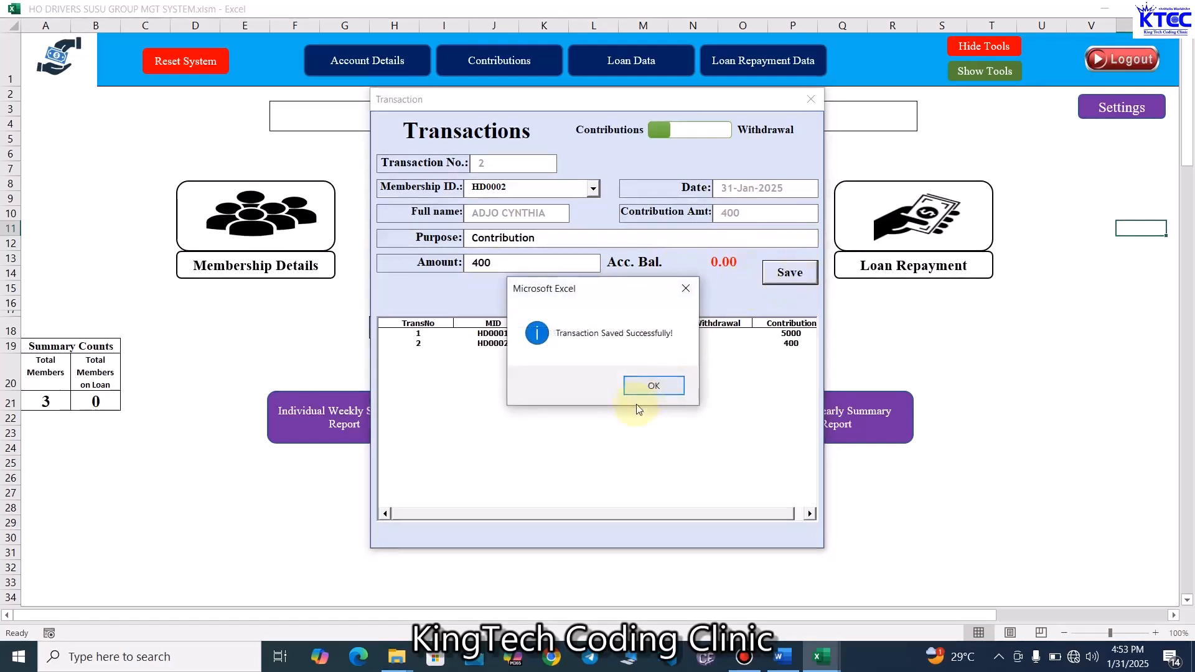
left_click(658, 386)
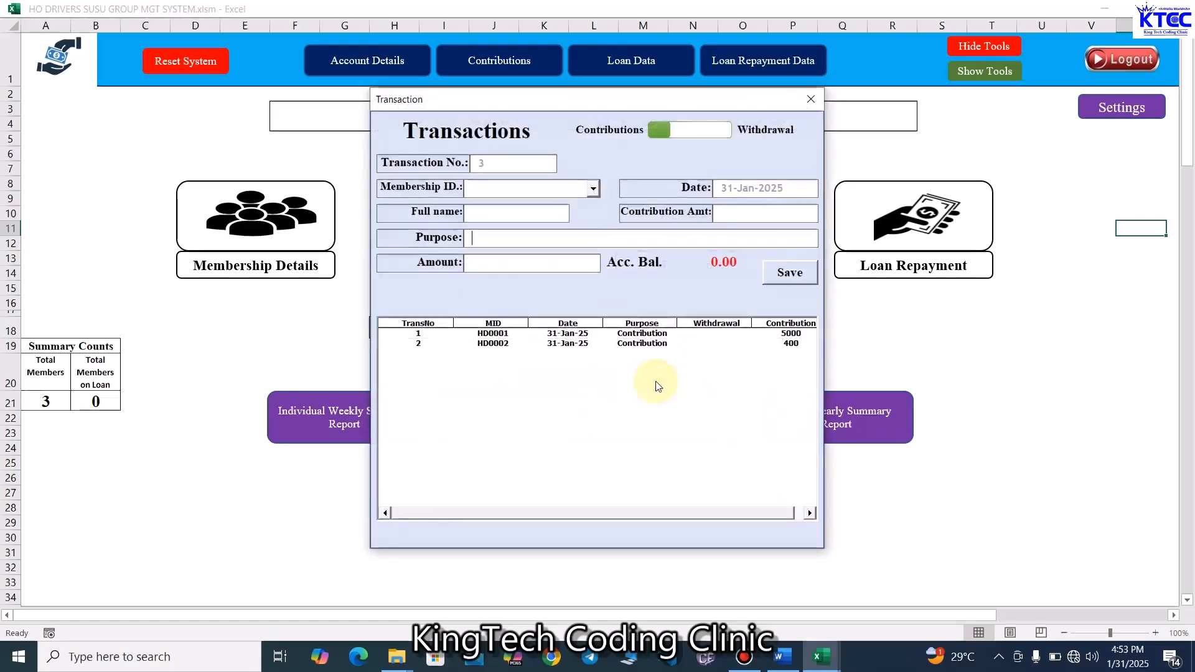
- Record and save a contribution of 700 for member HD0003 with purpose Contribution
left_click(592, 188)
left_click(499, 225)
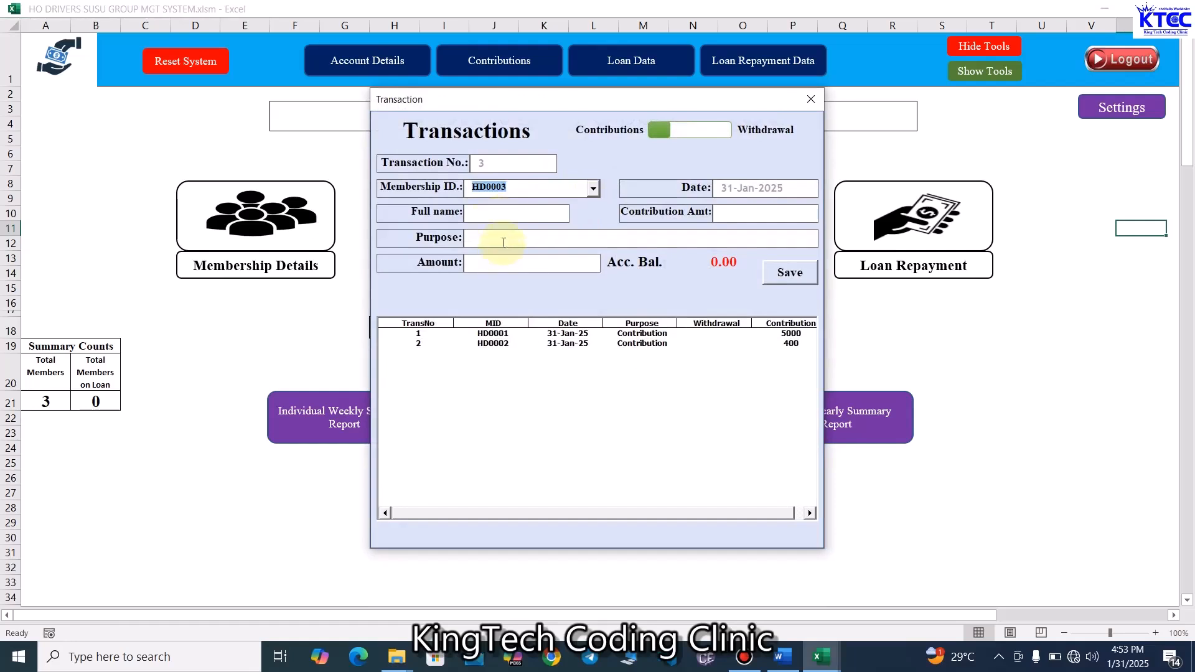
left_click(503, 243)
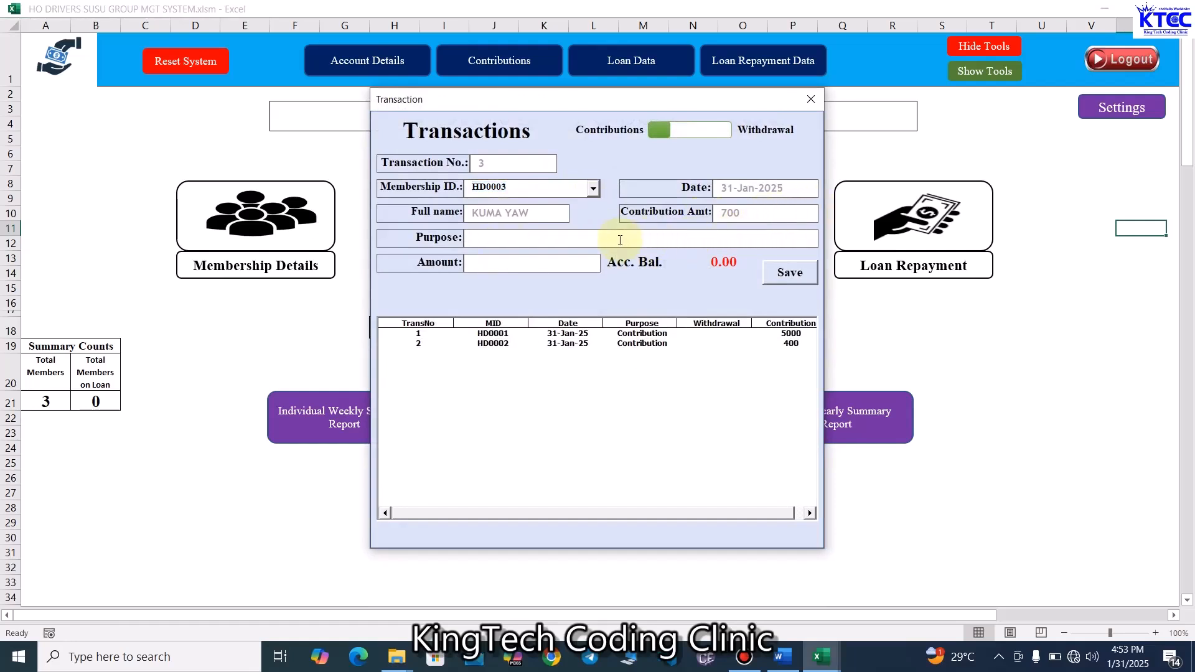
type("Contribution")
left_click(540, 267)
type("700")
left_click(774, 274)
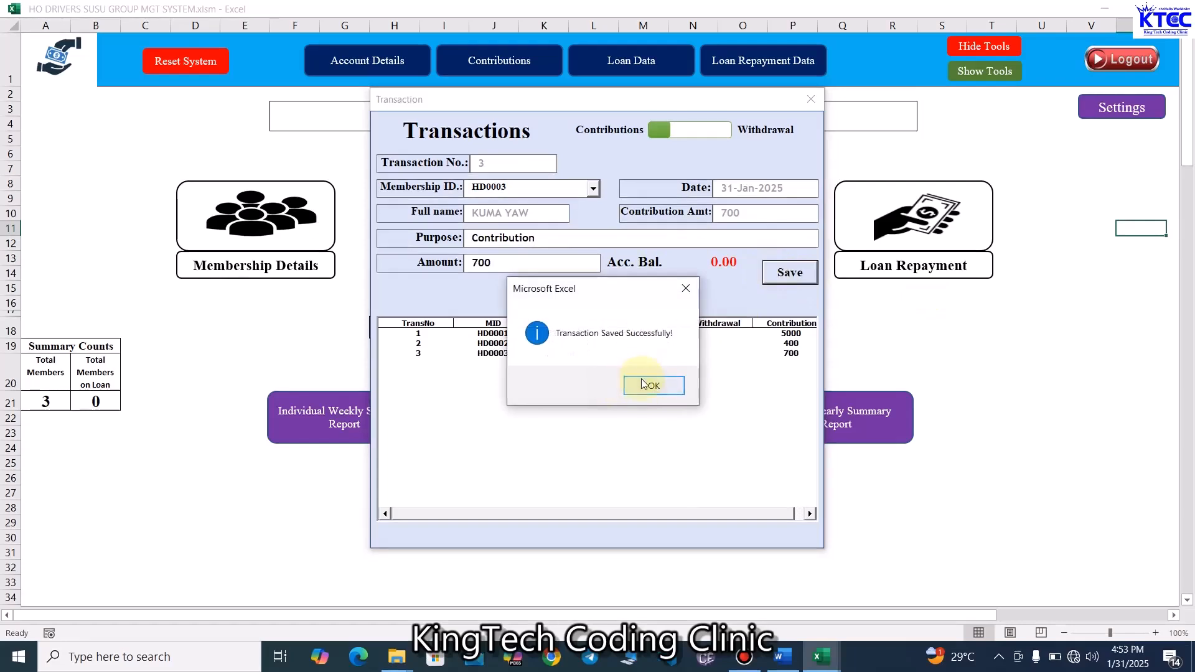
left_click(644, 311)
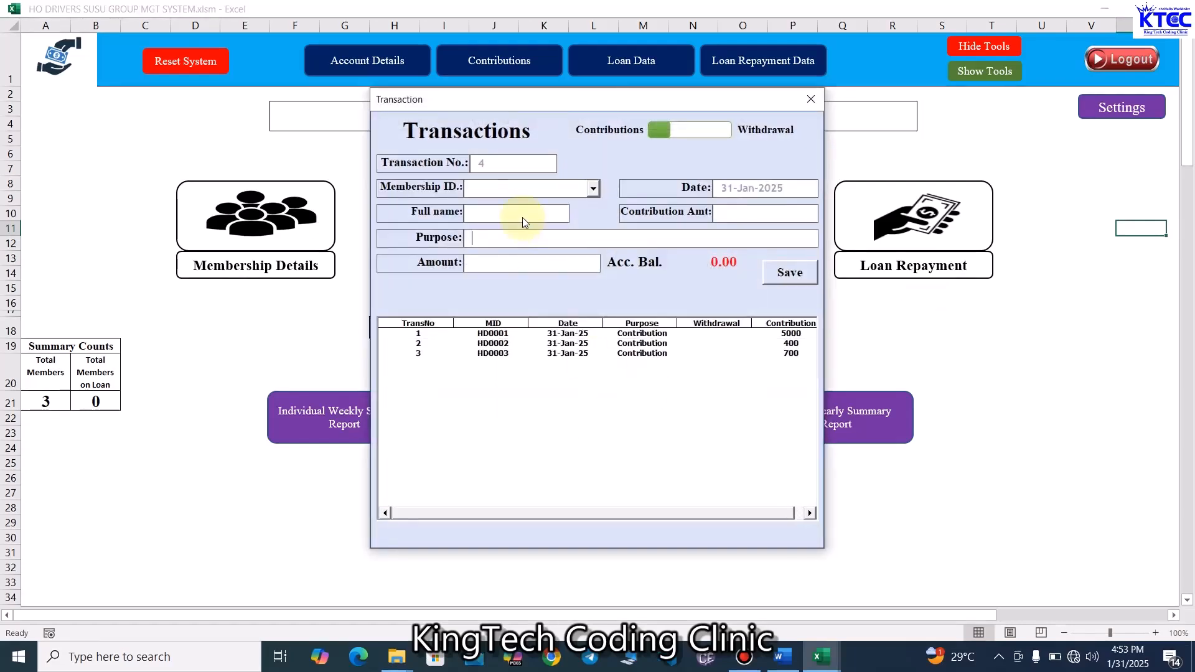
- Record and save a second contribution of 5000 for member HD0001 with purpose Contribution
left_click(593, 188)
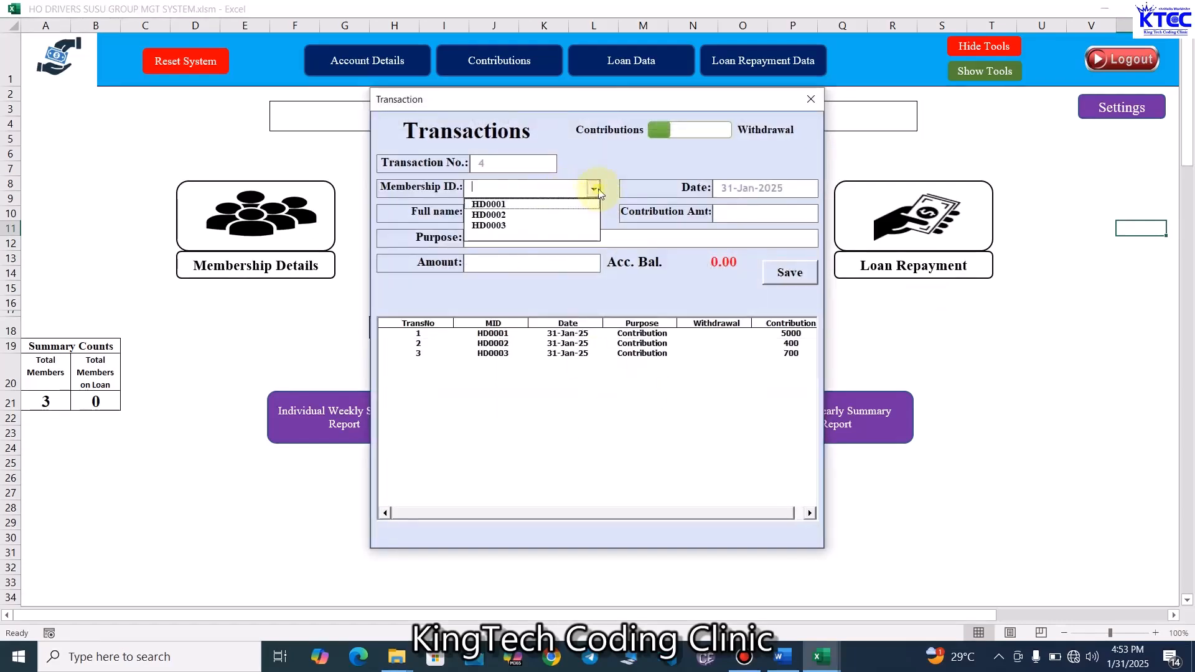
left_click(553, 202)
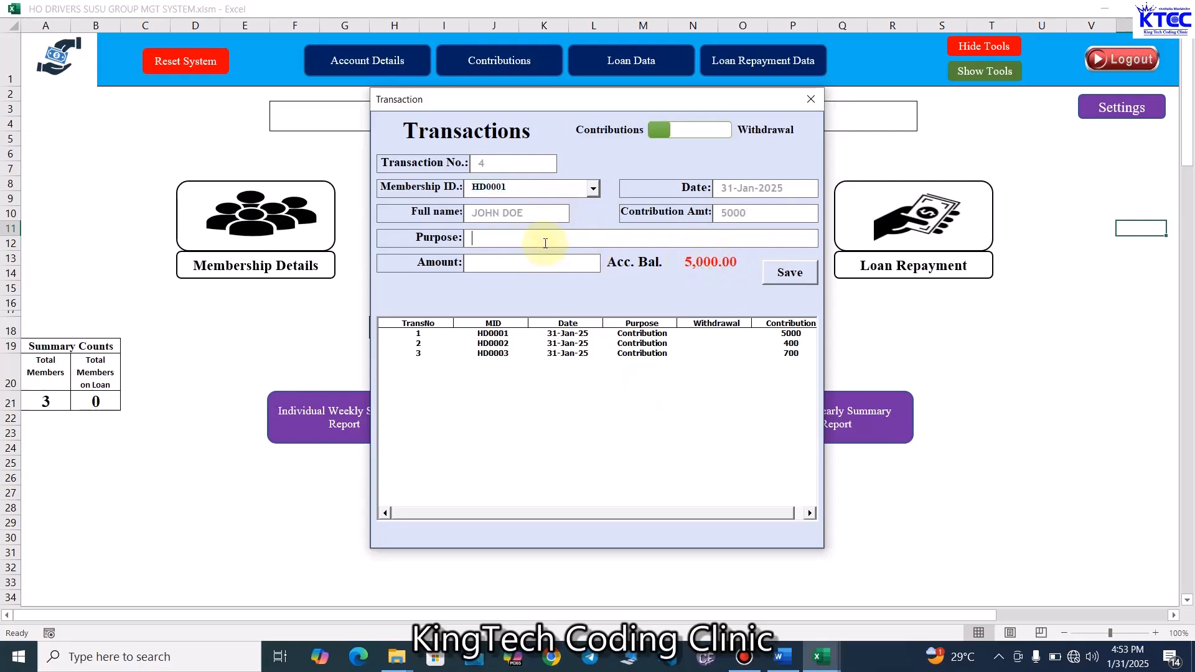
key("ctrl+v")
left_click(534, 262)
type("5000")
left_click(794, 272)
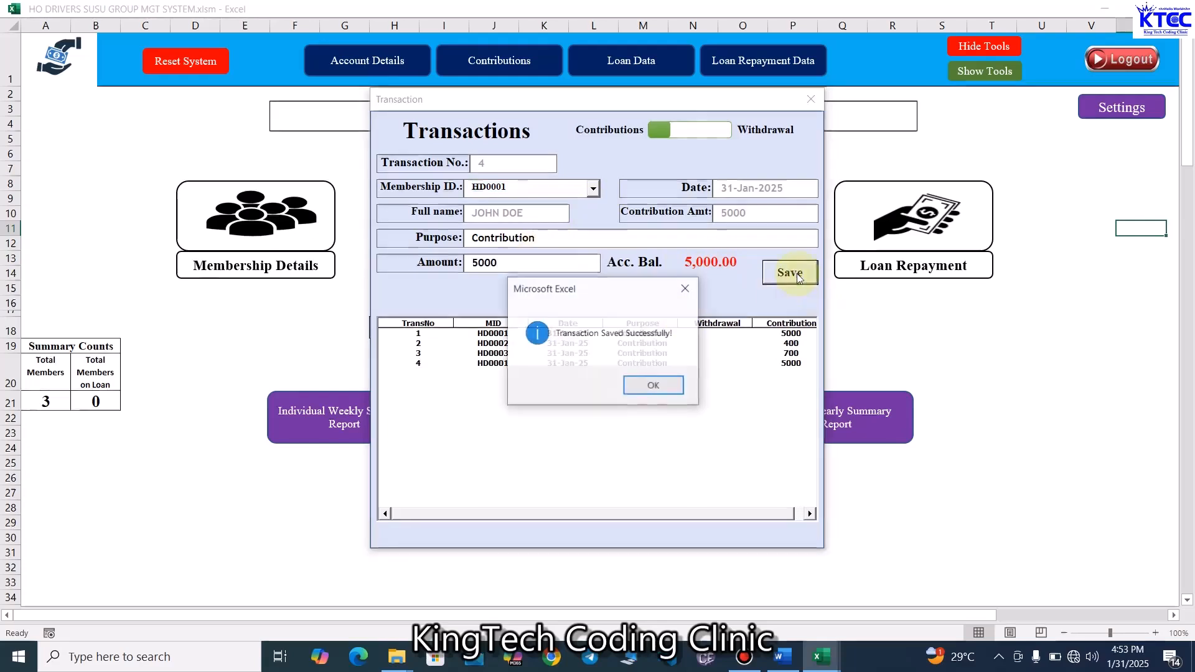
left_click(655, 388)
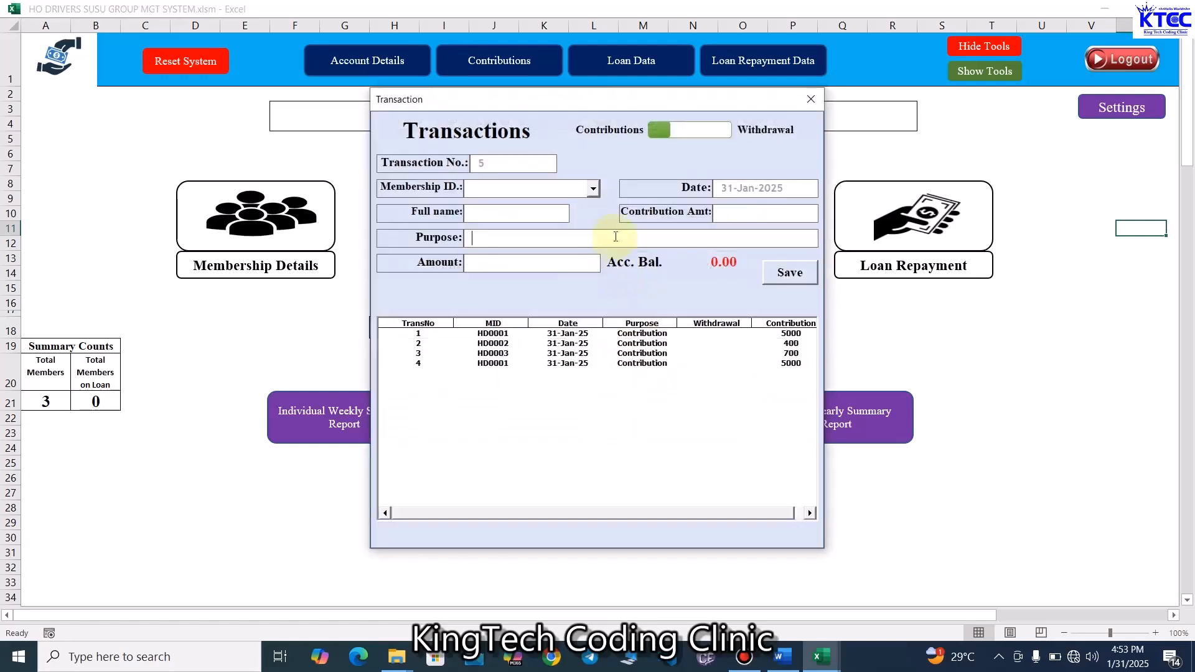
- Record and save a second contribution of 400 for member HD0002 with purpose Contribution
left_click(593, 189)
left_click(567, 213)
left_click(559, 242)
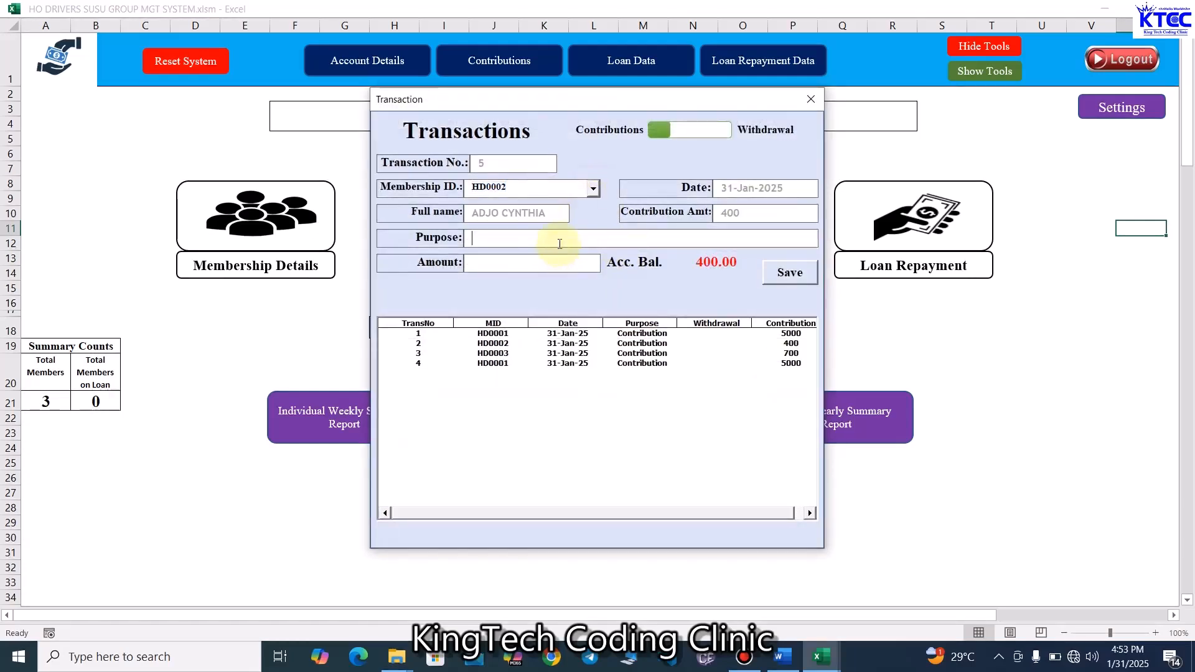
type("Contribution")
type("400")
left_click(790, 271)
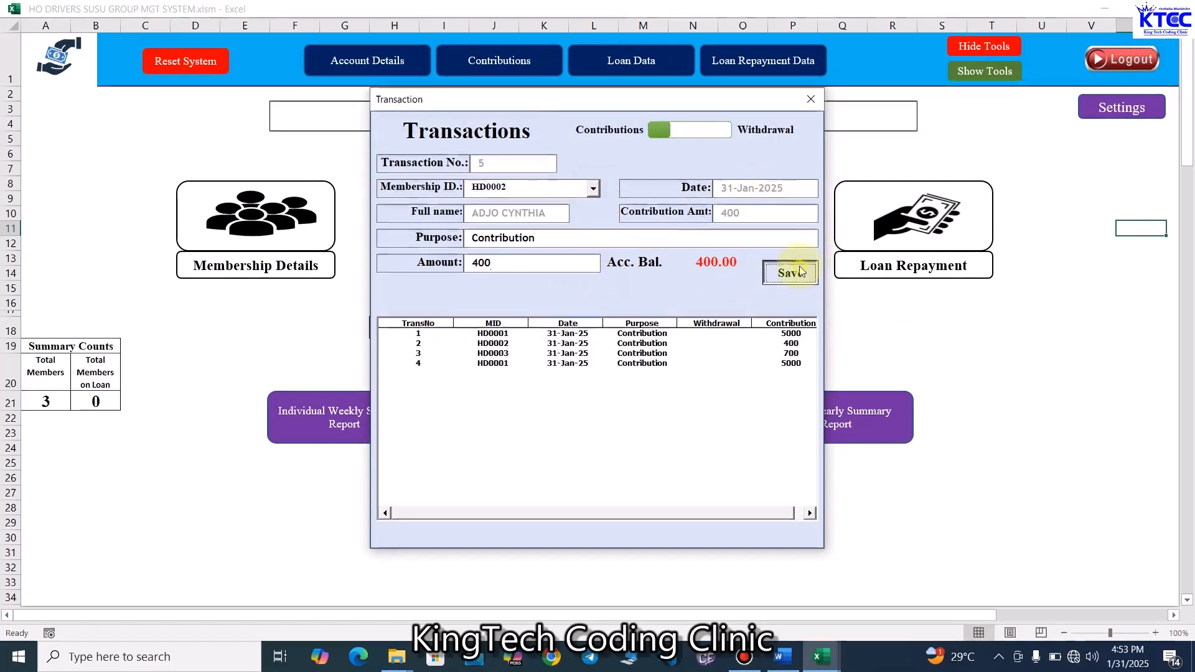
left_click(655, 383)
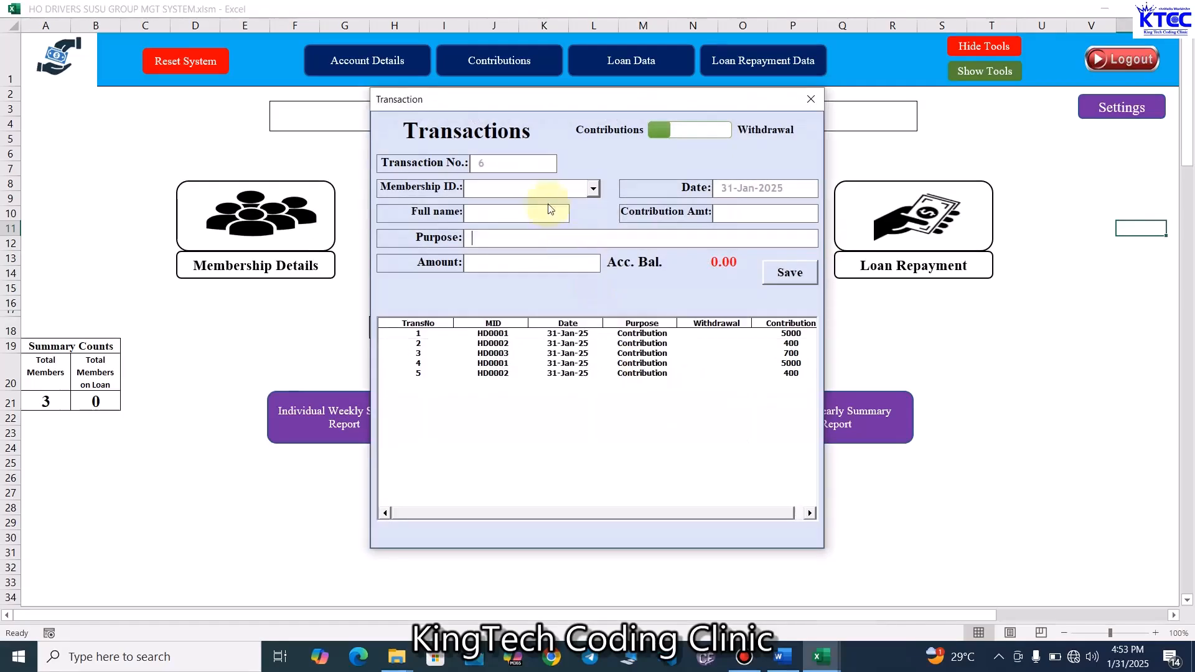
- Record and save a second contribution of 700 for member HD0003 with purpose Contribution
left_click(593, 188)
left_click(509, 225)
left_click(515, 237)
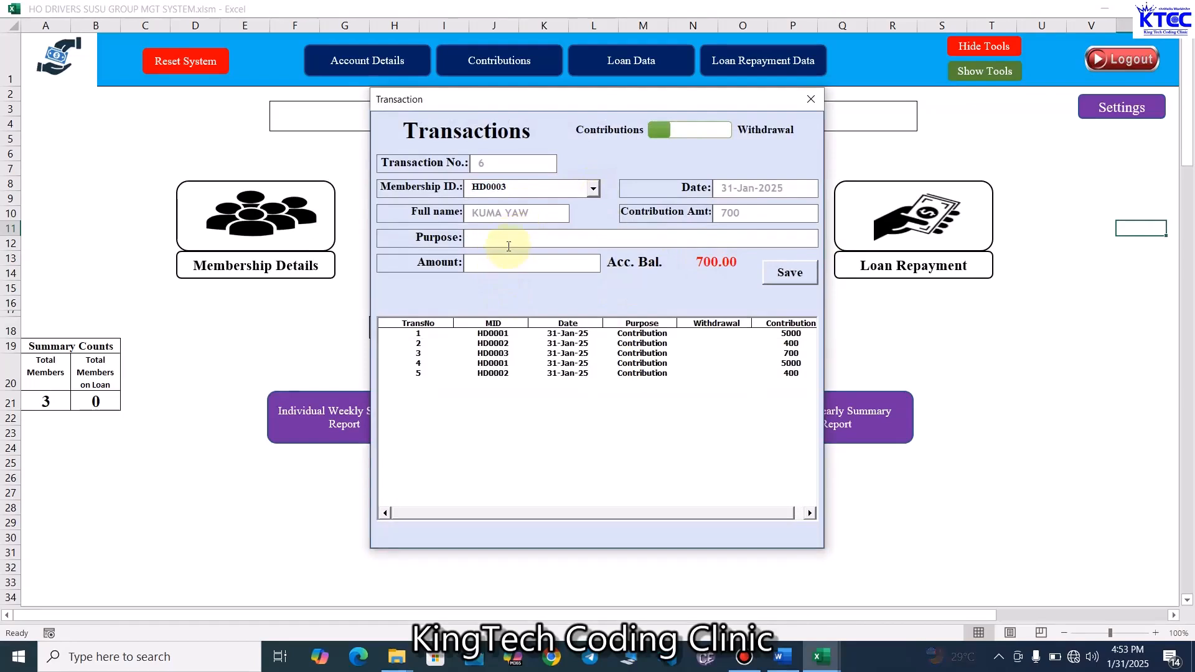
type("Contribution")
left_click(512, 266)
type("700")
left_click(807, 276)
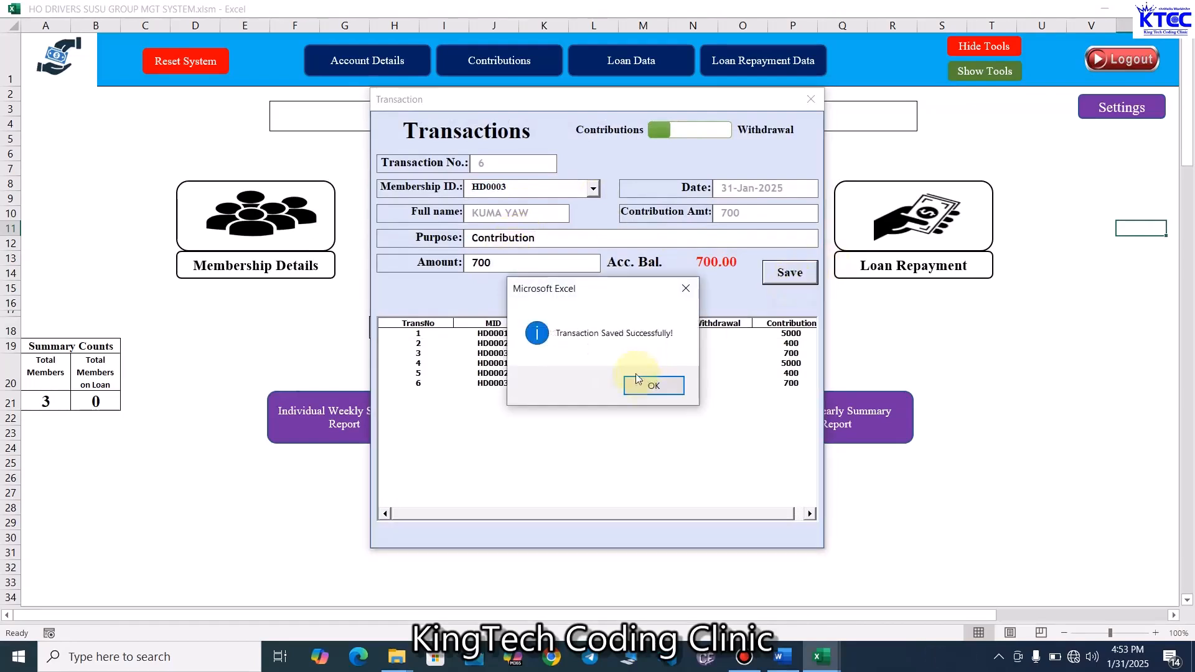
left_click(651, 384)
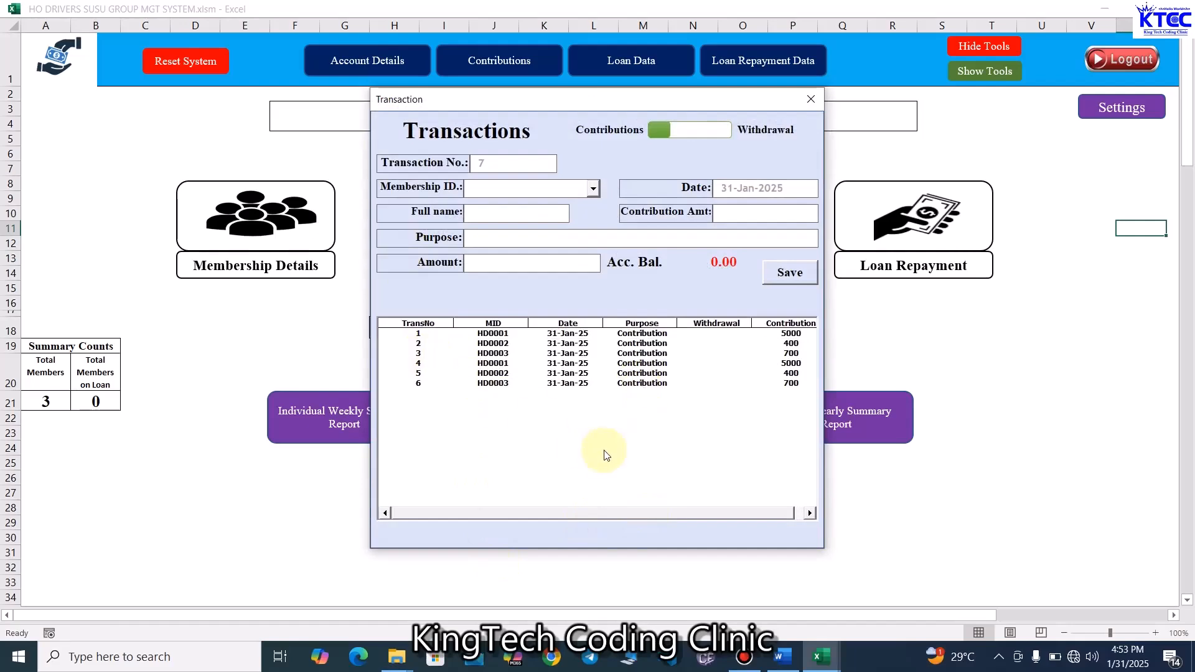
- Close the transactions form and open the Loan Data form
left_click(811, 98)
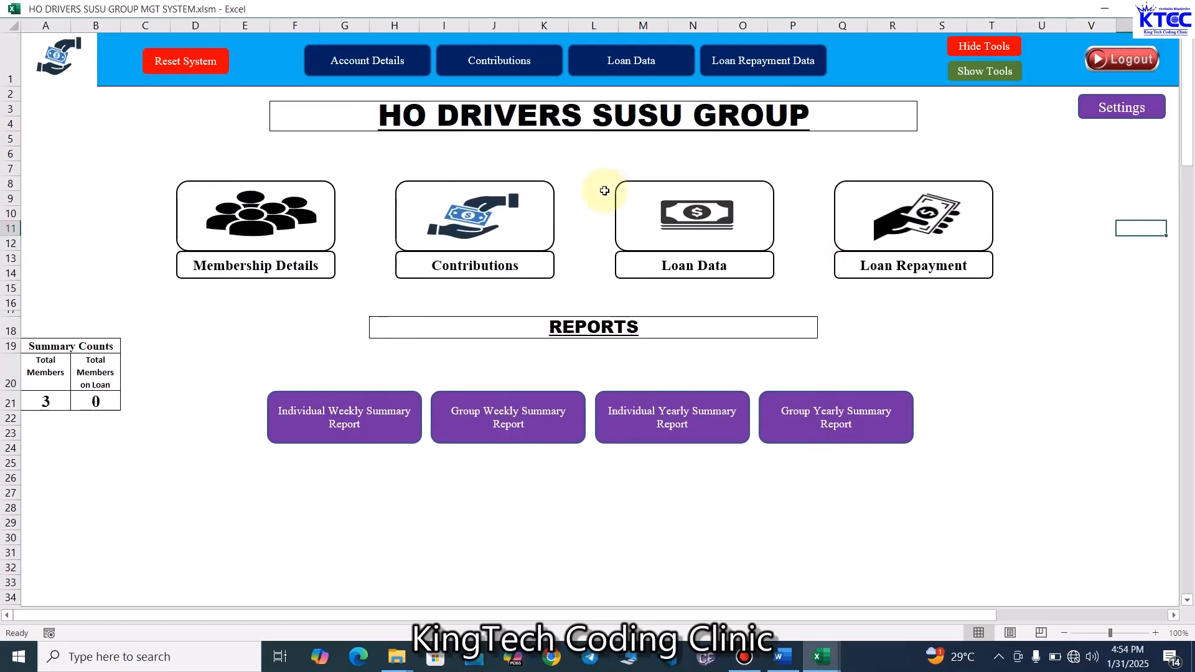
left_click(717, 230)
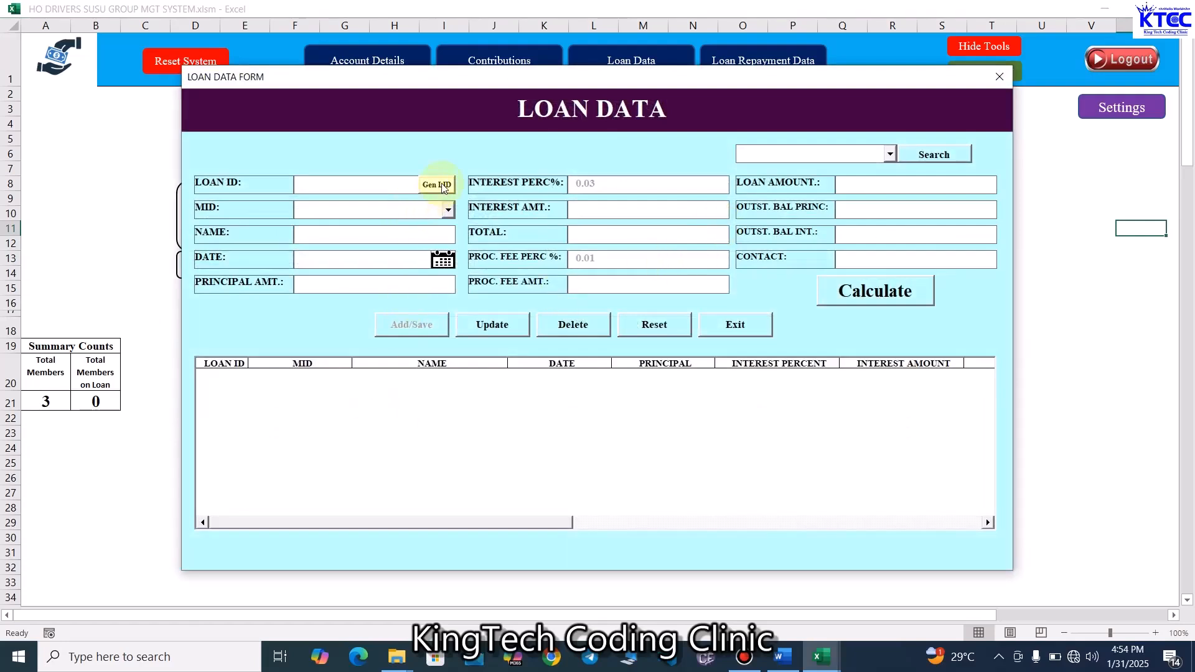
- Generate a new loan ID and select member HD0001 for the loan
left_click(443, 185)
left_click(449, 210)
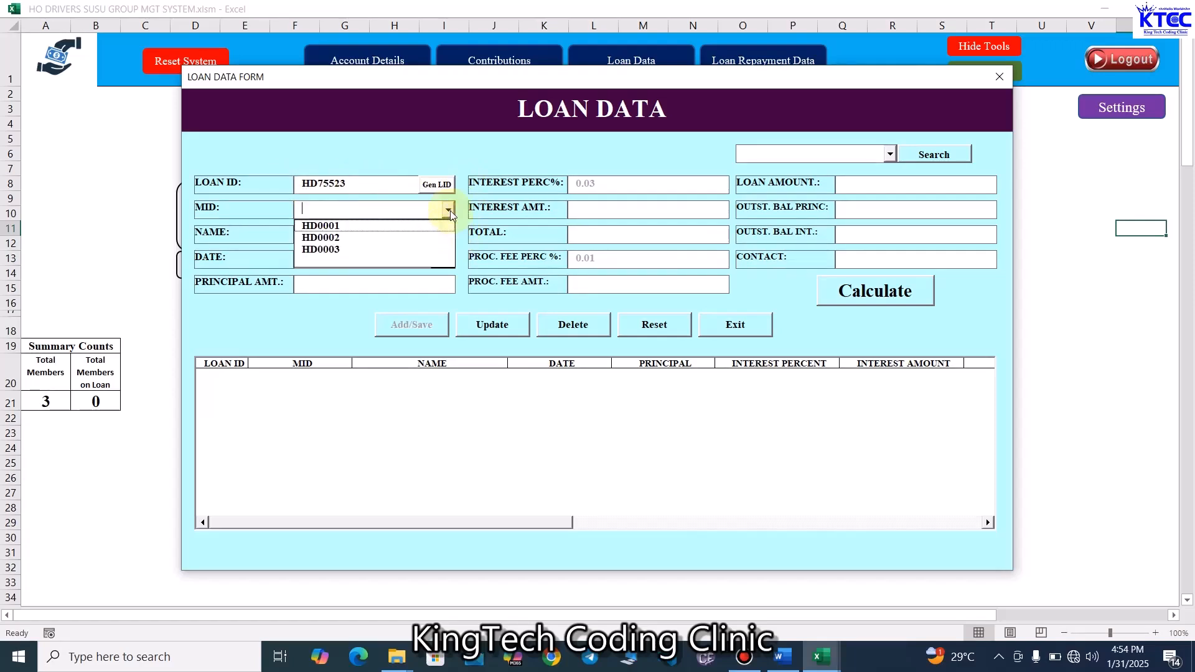
left_click(347, 225)
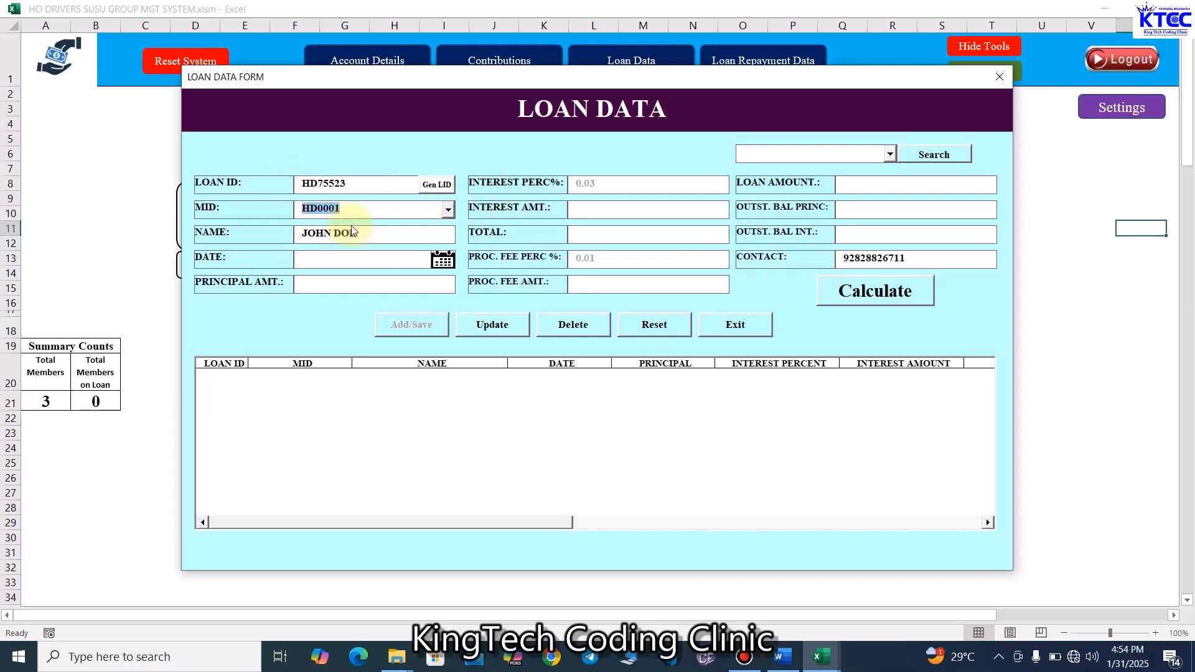
left_click(364, 236)
- Set the loan date to 15-Jan-2025 using the date picker
left_click(443, 260)
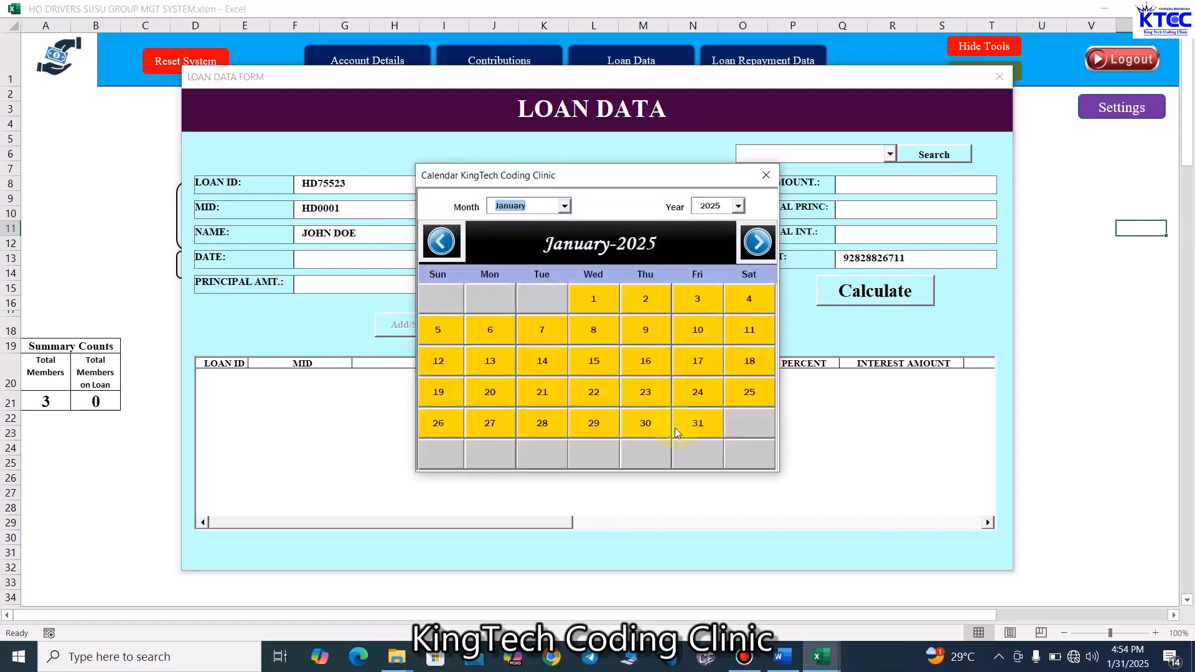
left_click(701, 421)
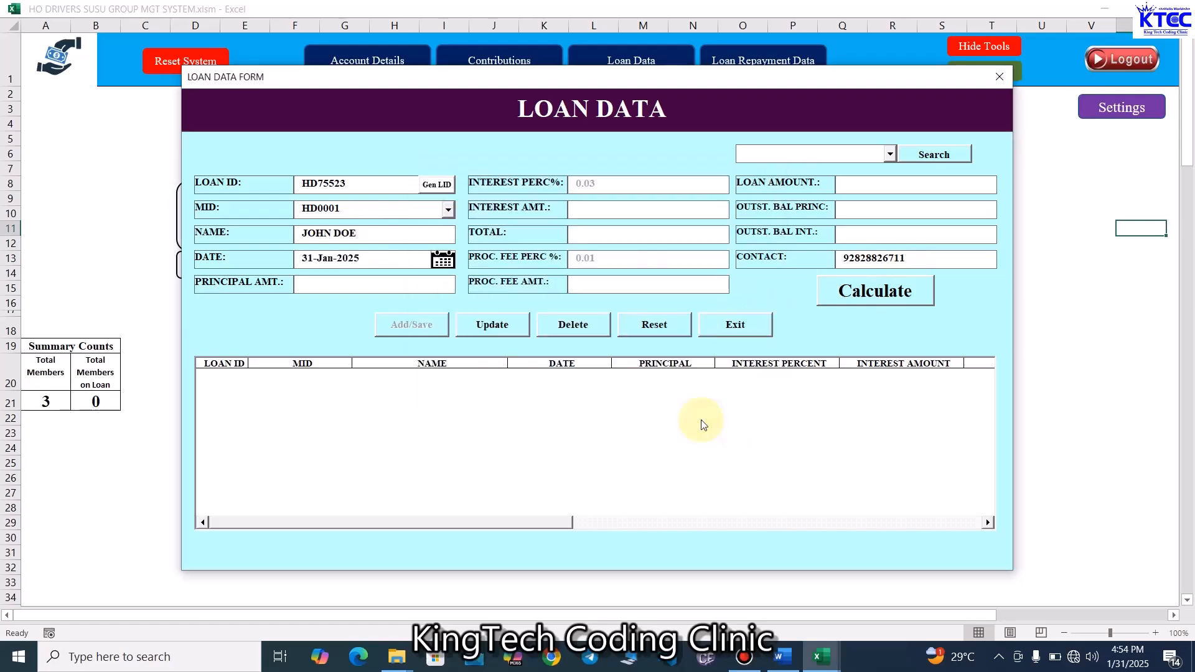
left_click(443, 260)
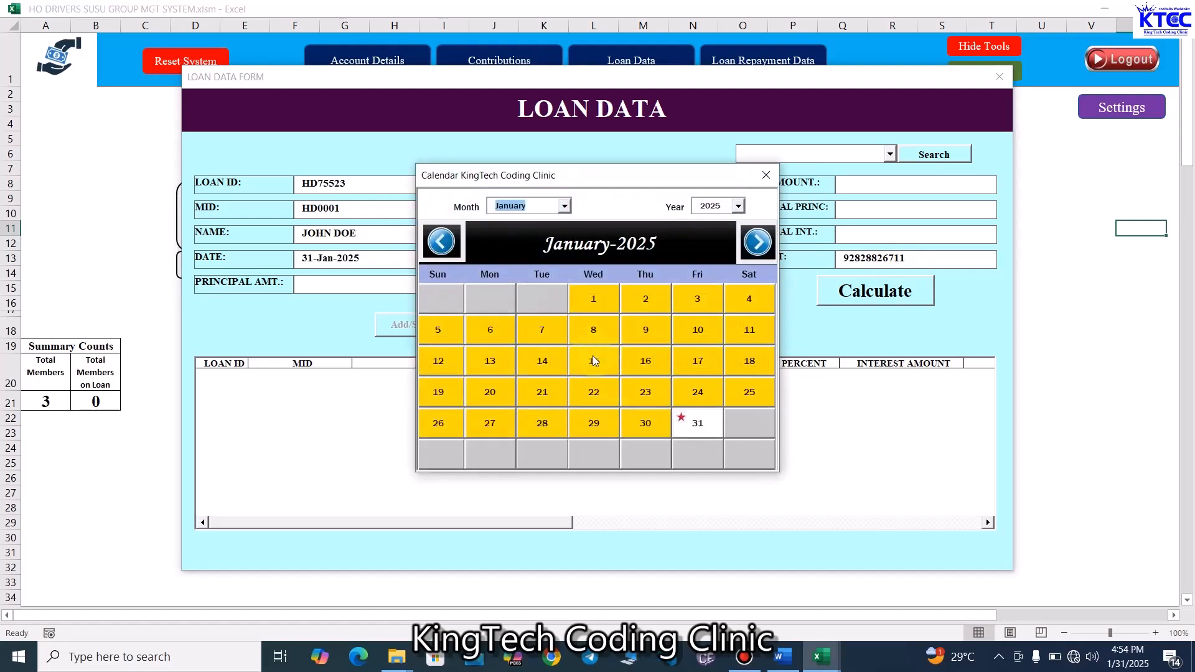
left_click(593, 361)
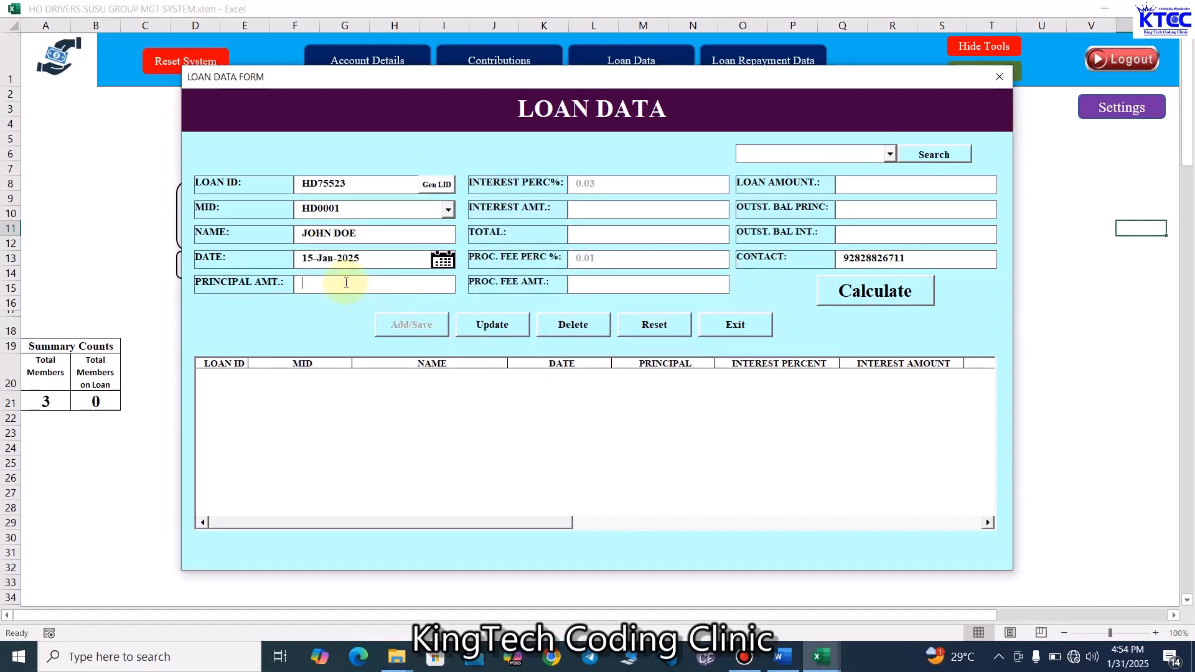
- Enter a principal amount of 2000 and calculate the loan's interest, fees and totals
type("5")
key("BackSpace")
type("2000")
left_click(596, 209)
left_click(878, 298)
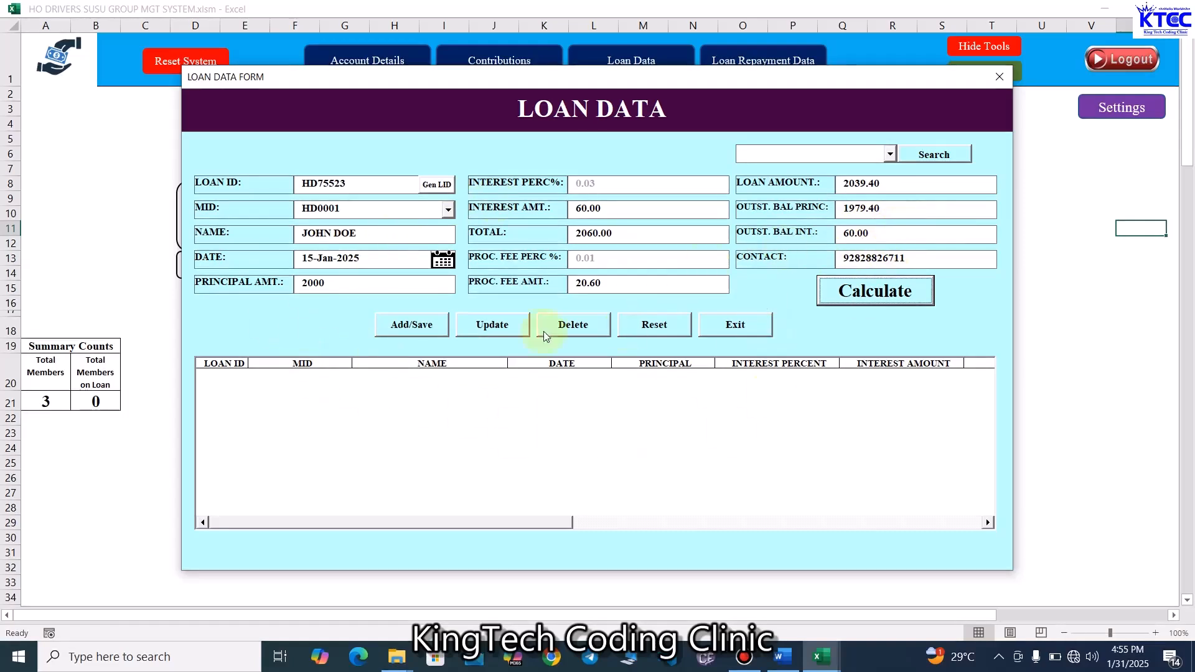
- Save the loan record and close the Loan Data form
left_click(417, 330)
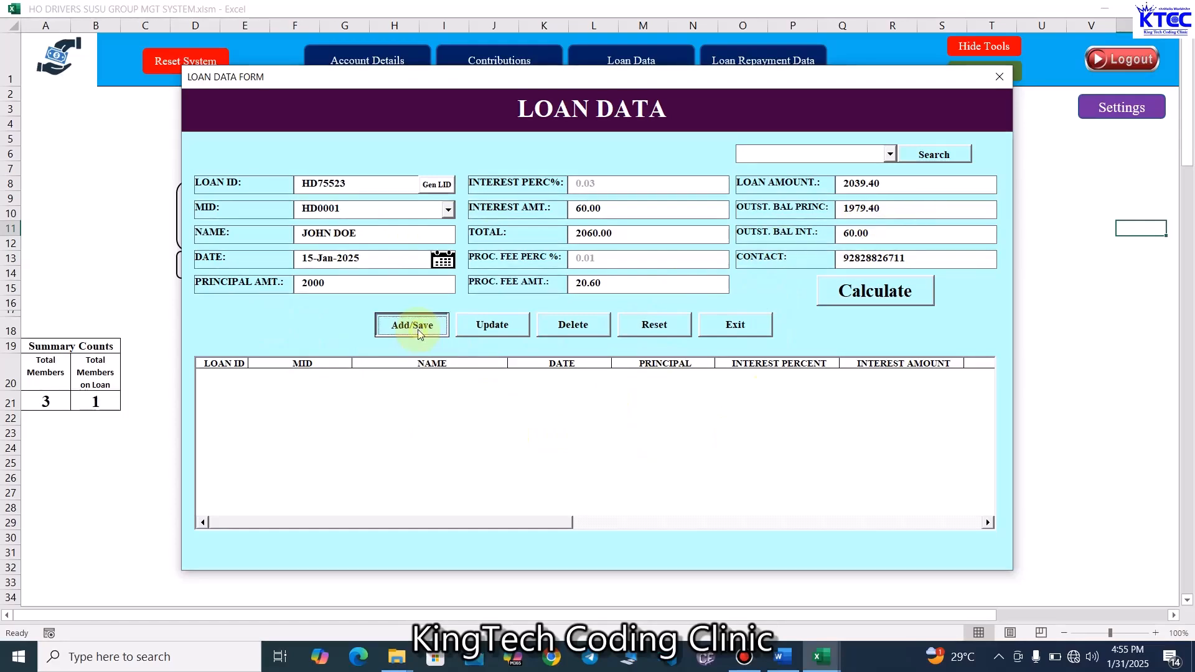
left_click(633, 387)
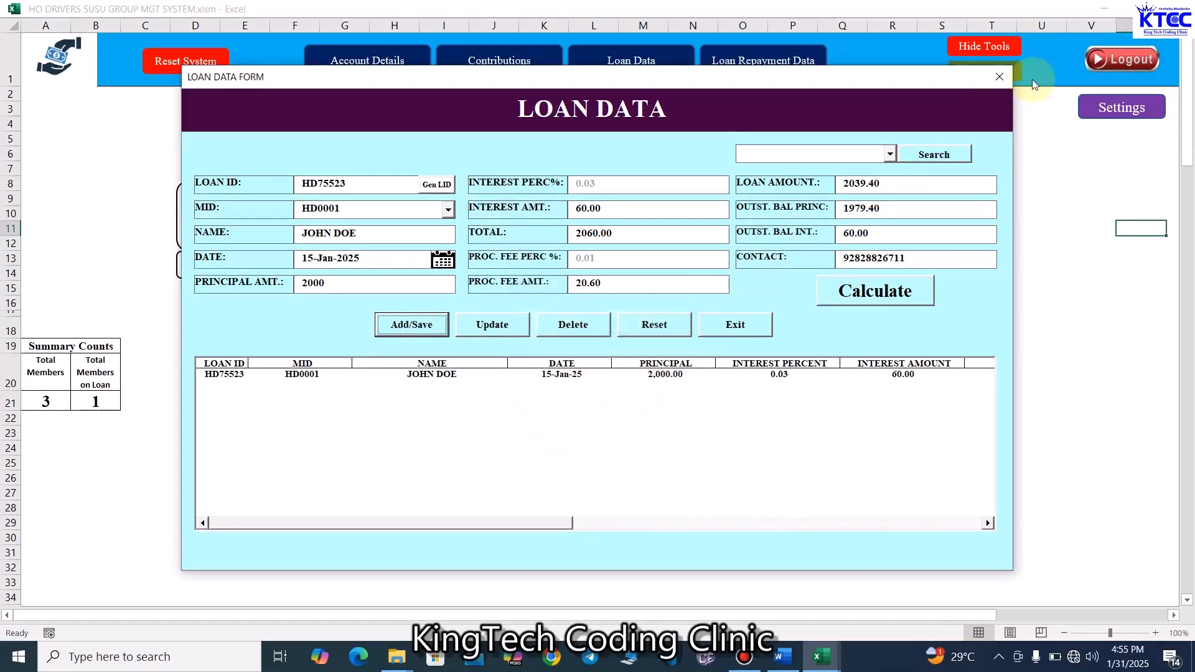
left_click(999, 76)
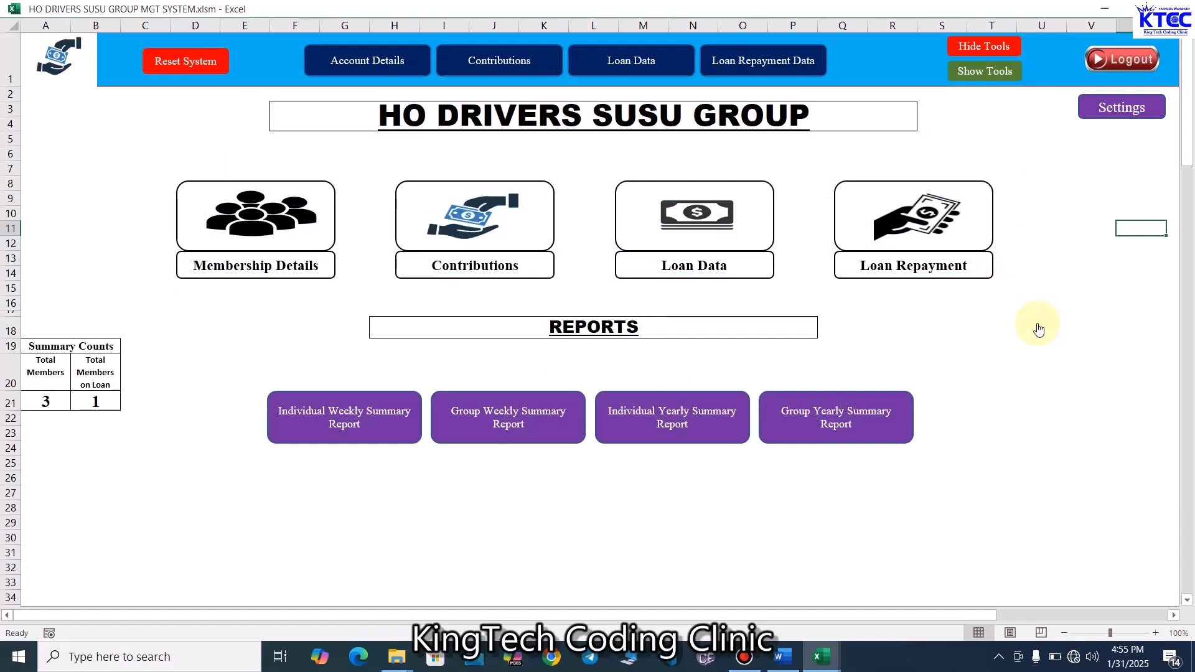
- Open Settings, set the Balance B/F to 0, submit the change and close the dialog
left_click(1120, 110)
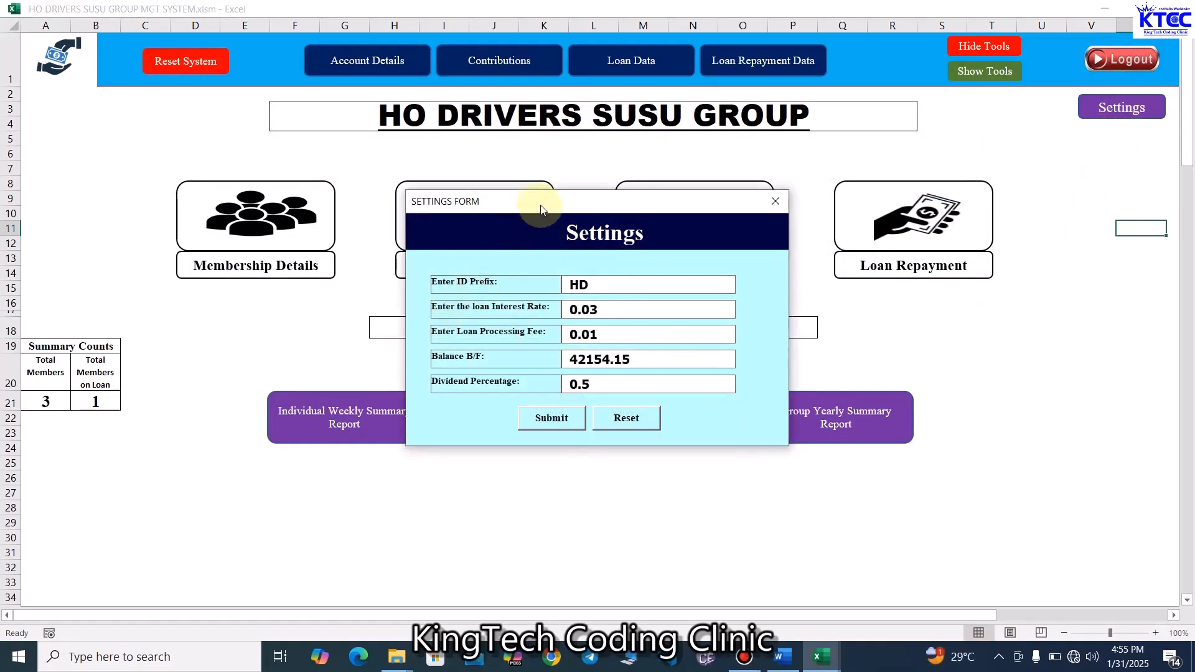
left_click_drag(540, 208, 419, 213)
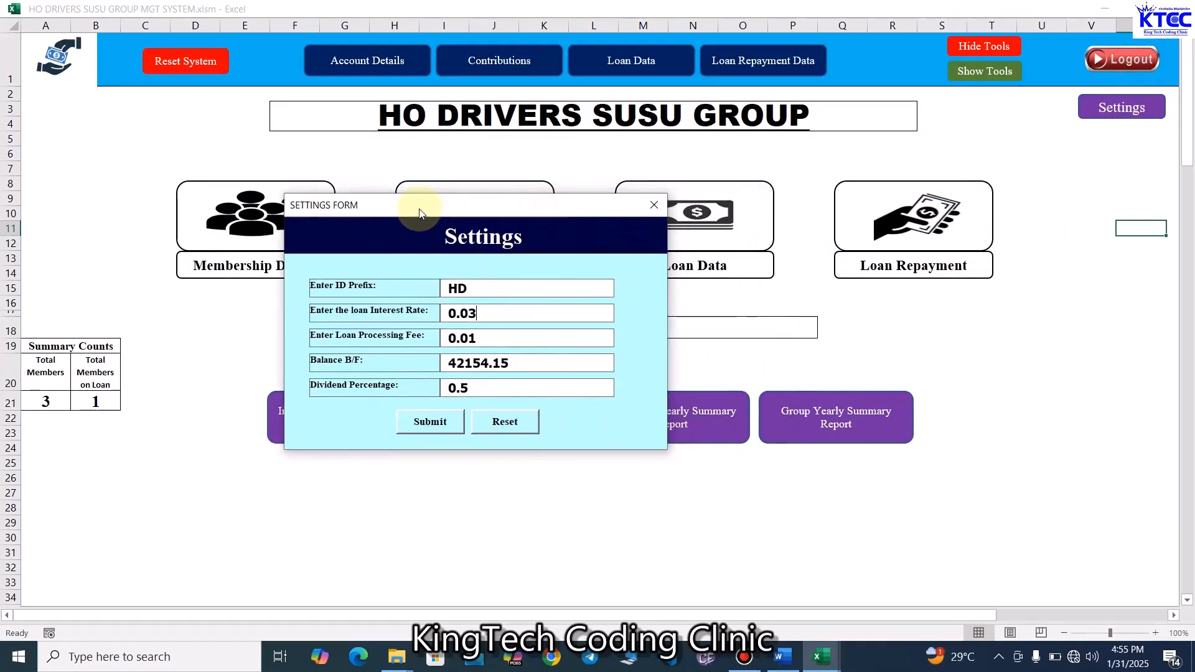
left_click(478, 289)
left_click(494, 316)
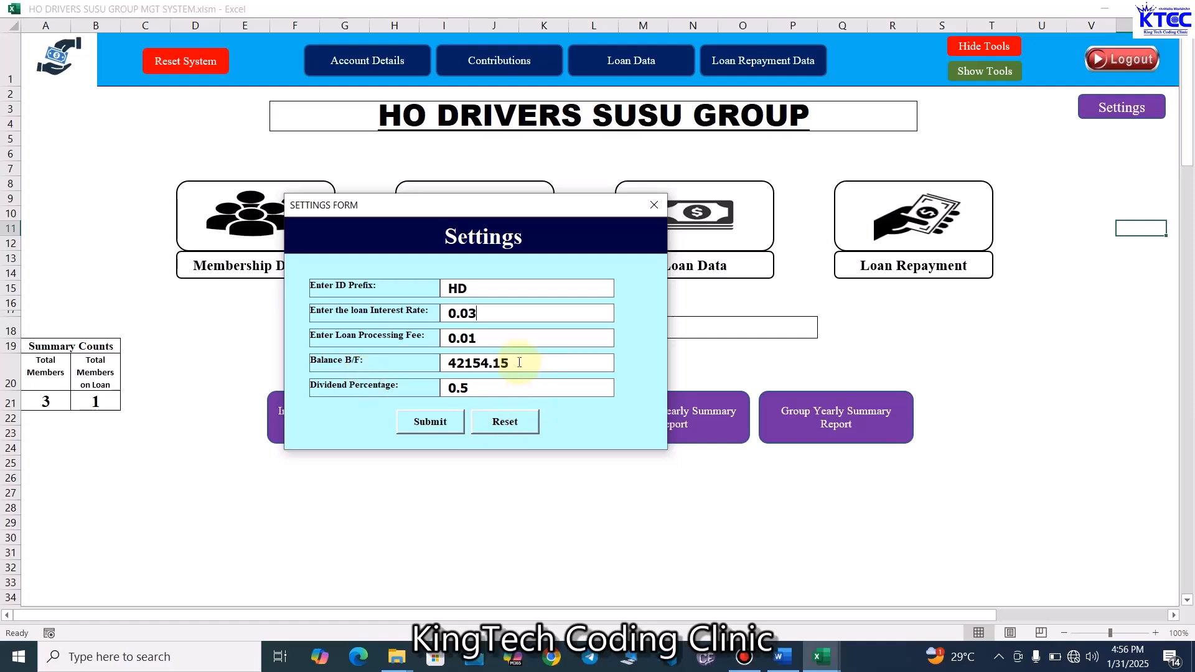
left_click_drag(519, 362, 452, 362)
type("0")
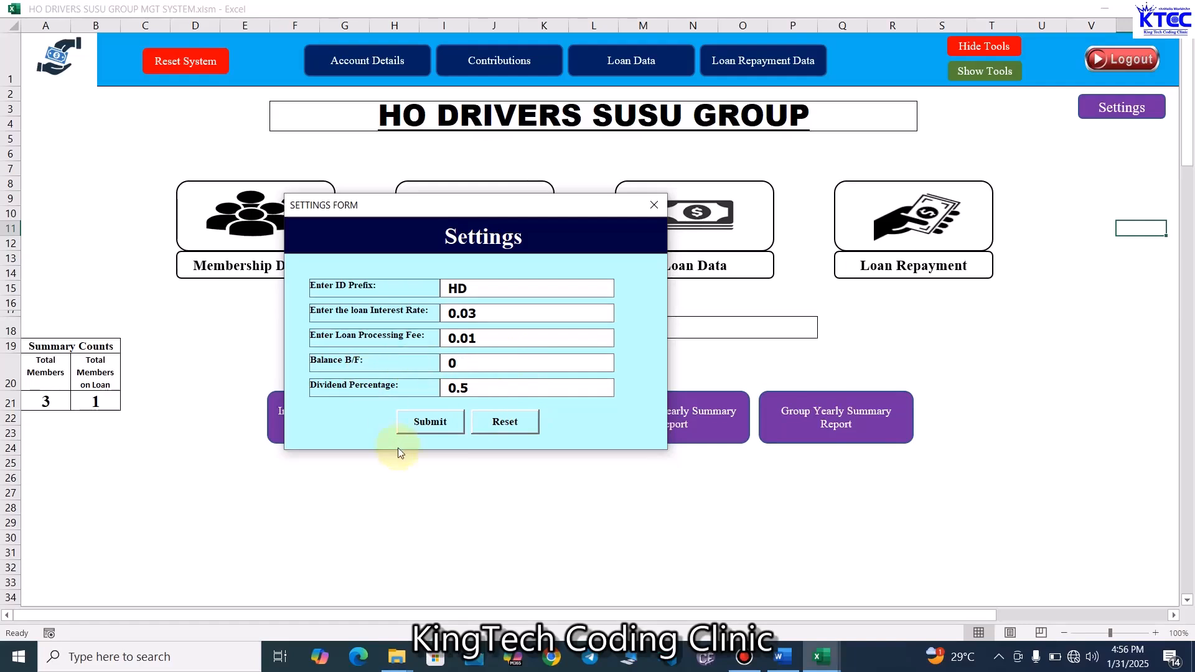
left_click(483, 391)
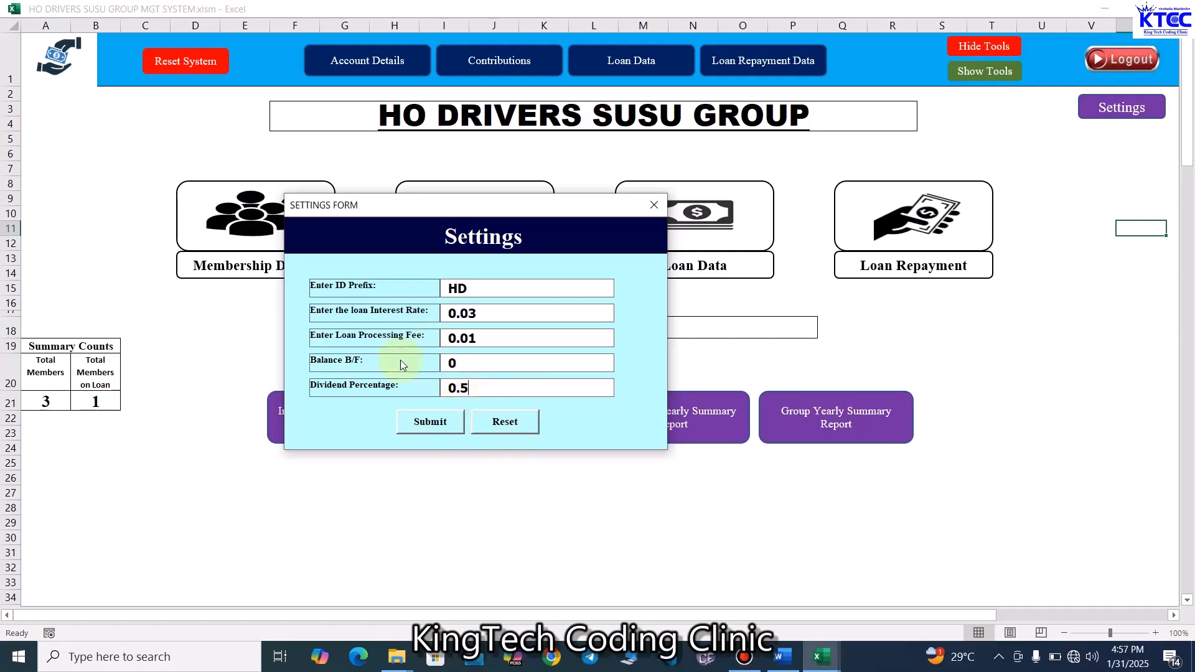
left_click(418, 429)
left_click(641, 384)
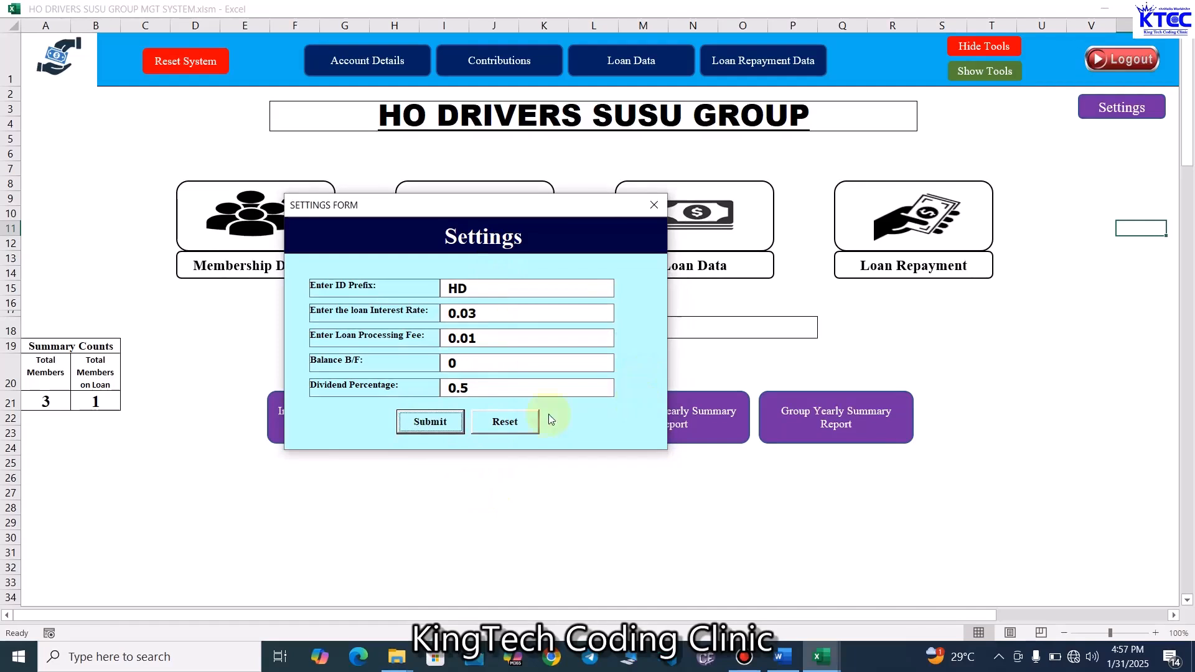
left_click(654, 206)
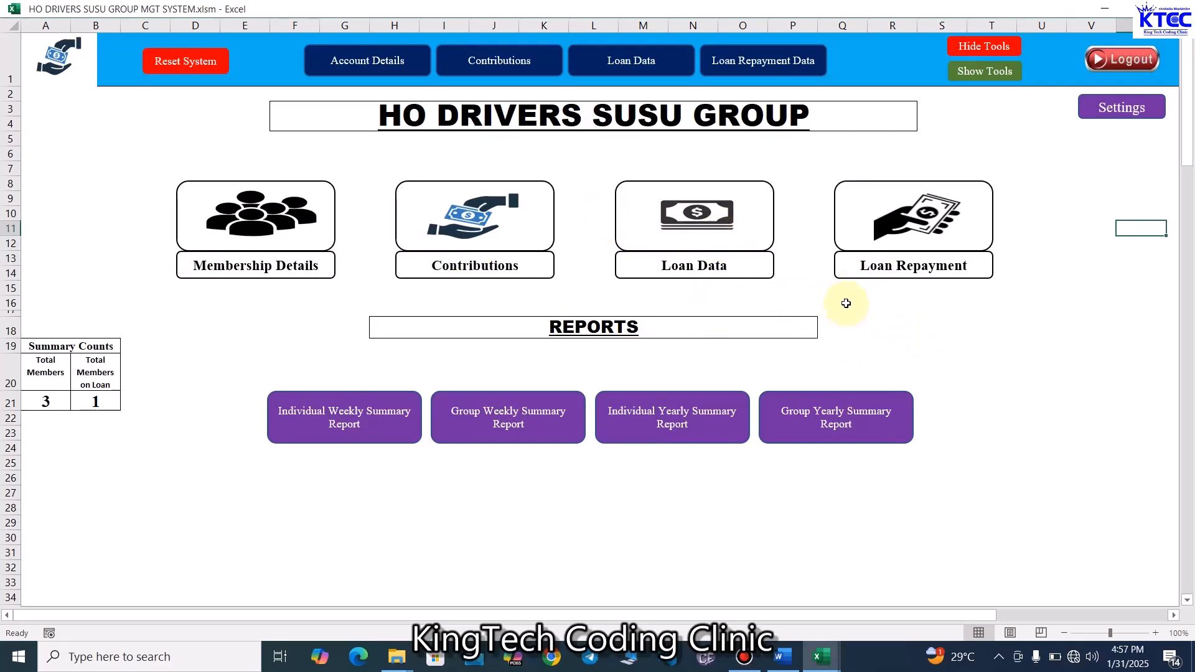
- Open the Loan Repayment form and look up the loan for member HD0001
left_click(930, 221)
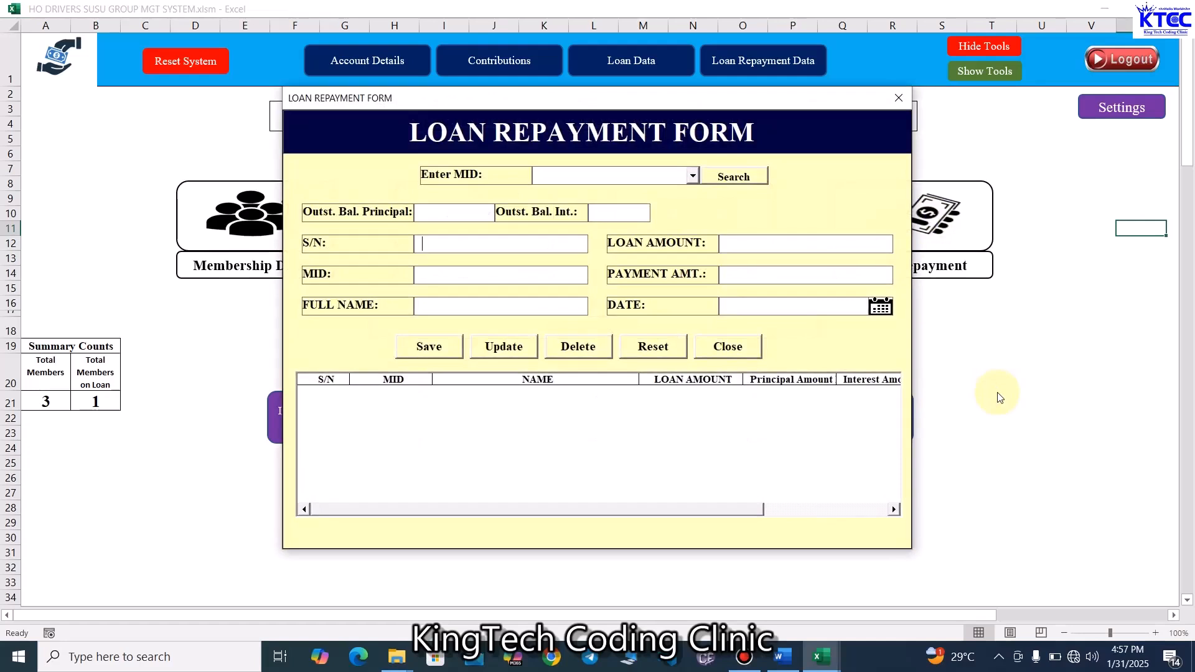
left_click(692, 177)
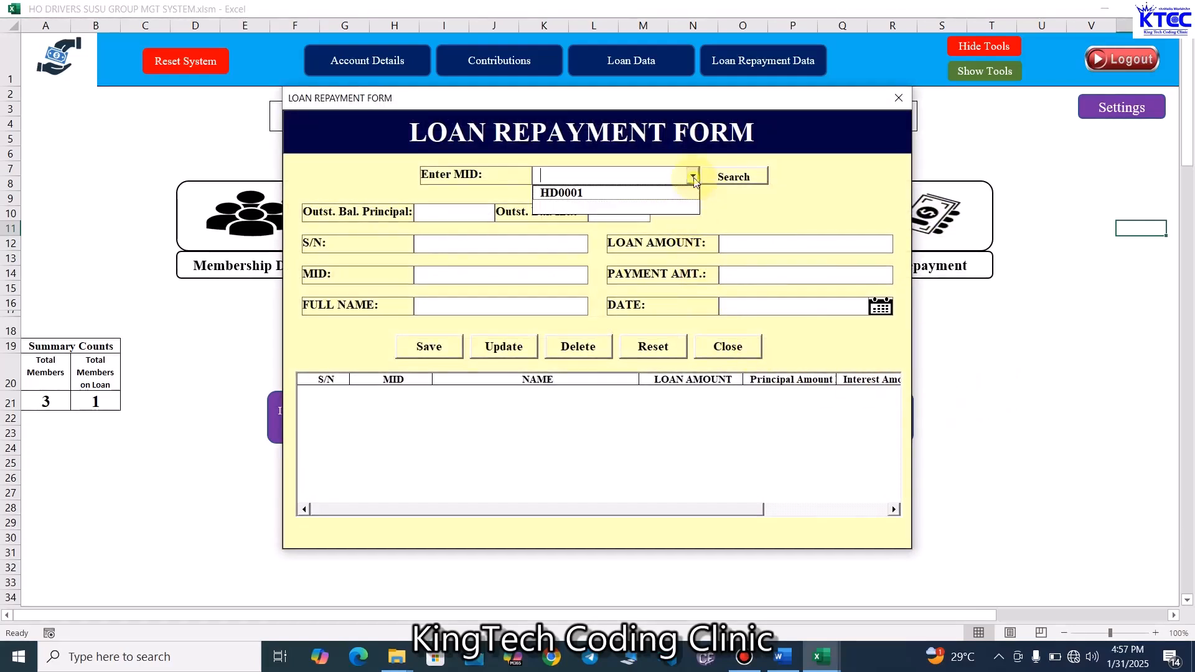
left_click(579, 194)
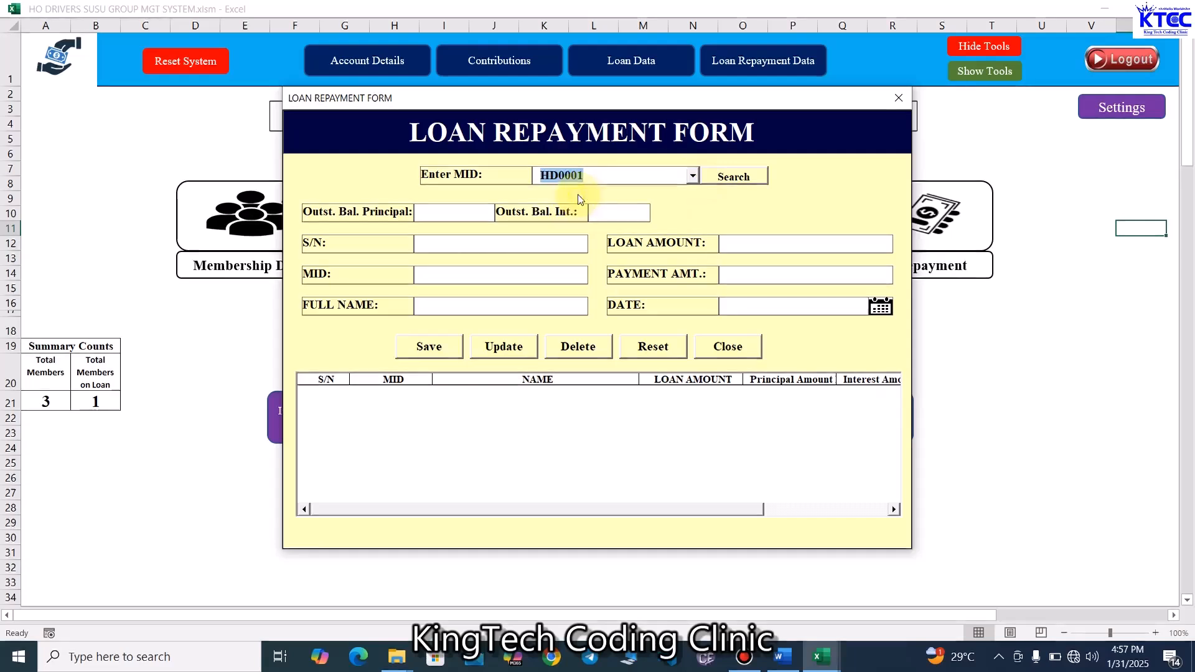
left_click(741, 180)
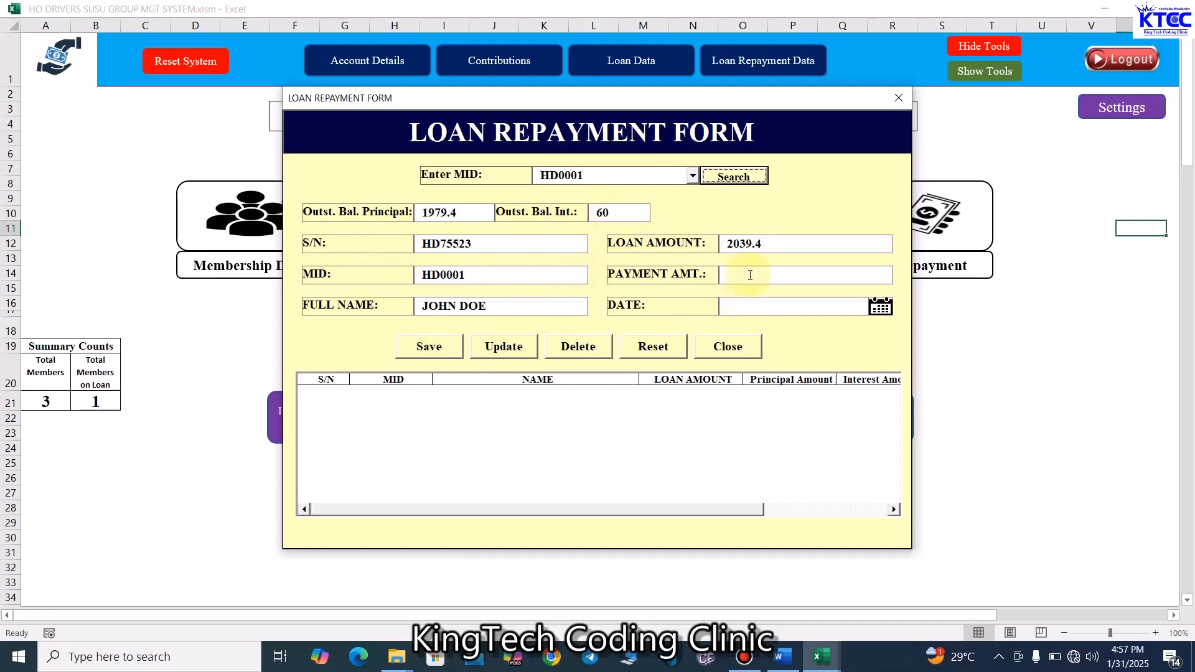
- Record a repayment of 400 dated 24-Jan-2025 for member HD0001 and save it
left_click(750, 275)
type("400")
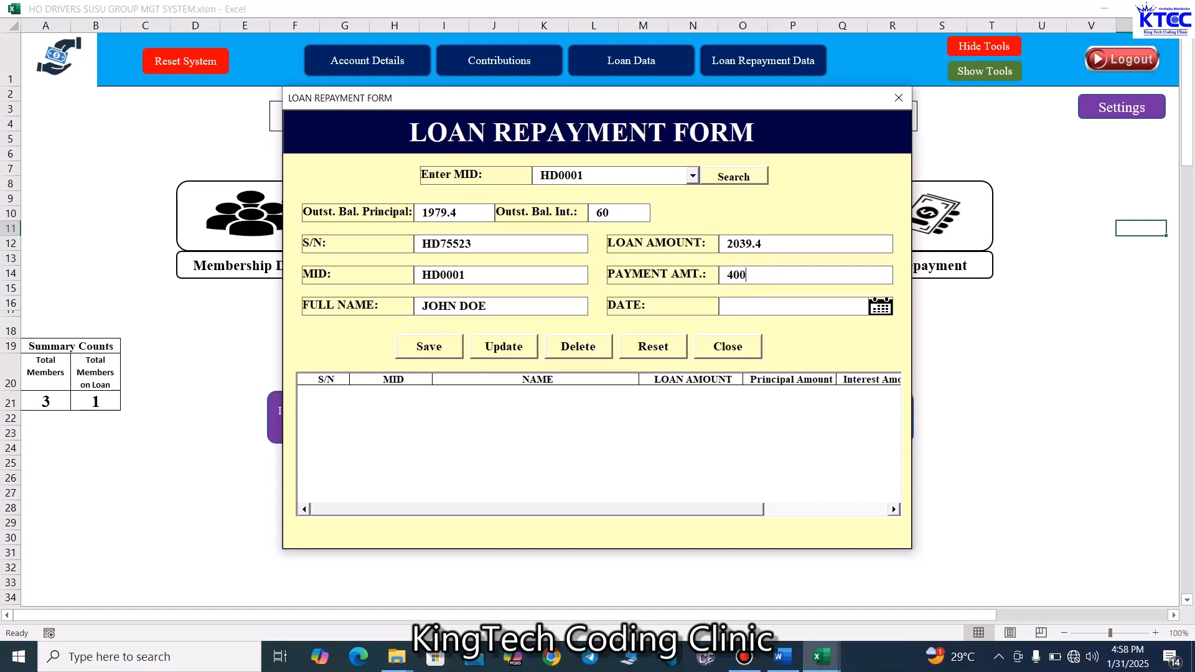
left_click(880, 306)
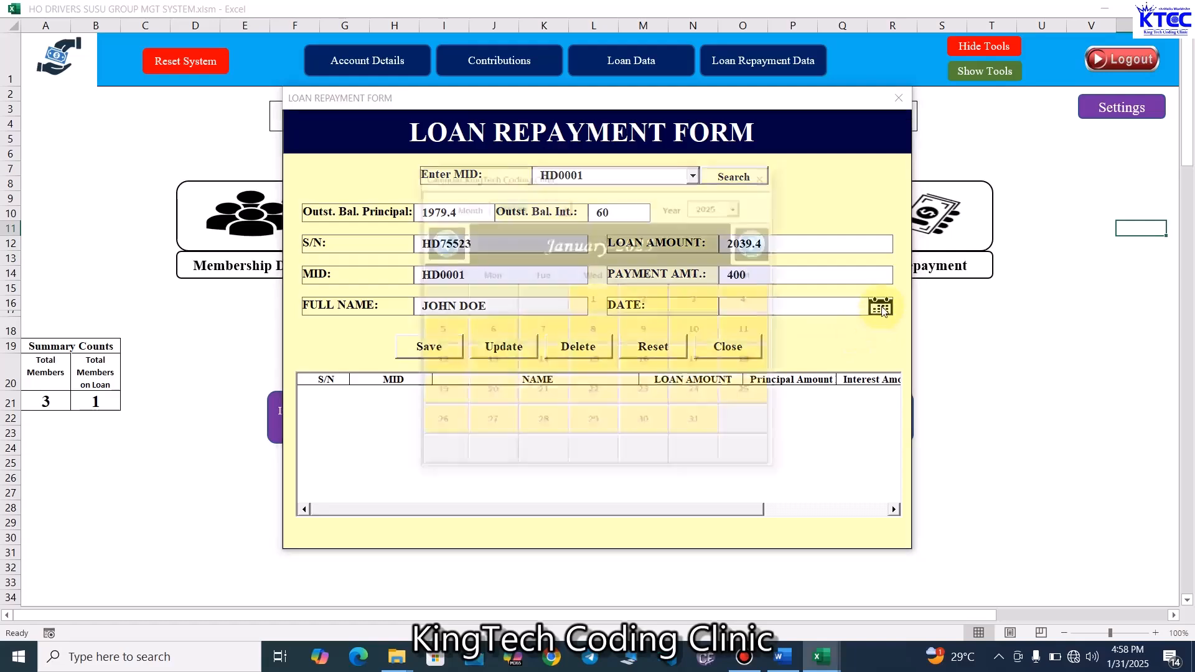
left_click(694, 392)
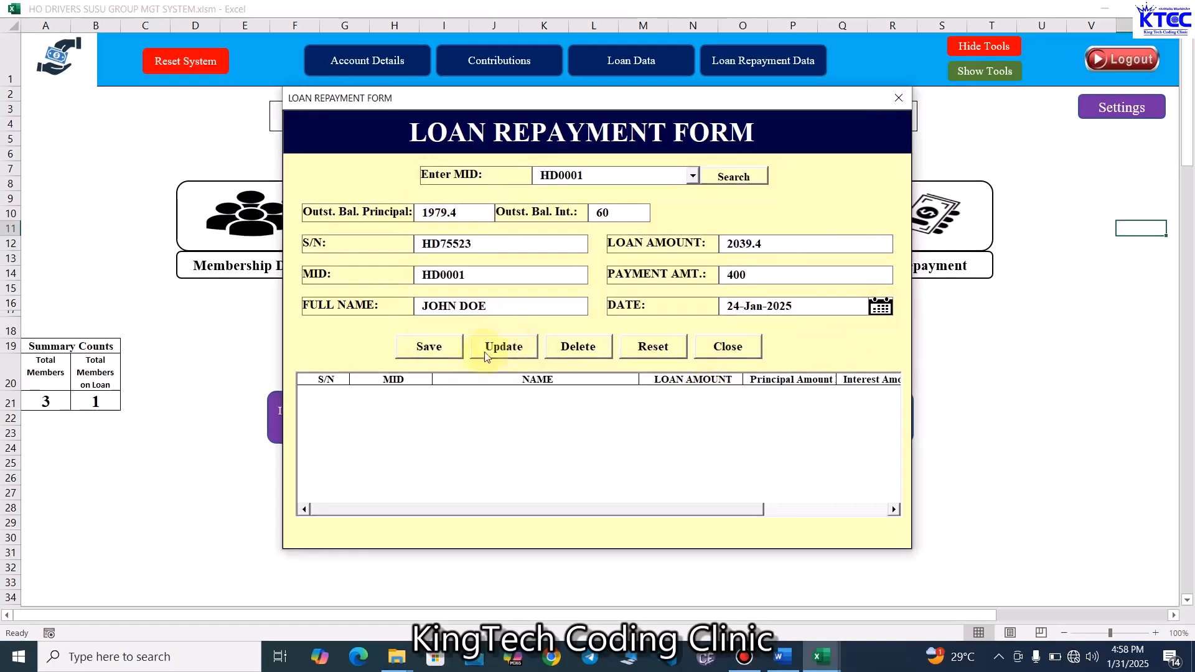
left_click(437, 348)
left_click(687, 385)
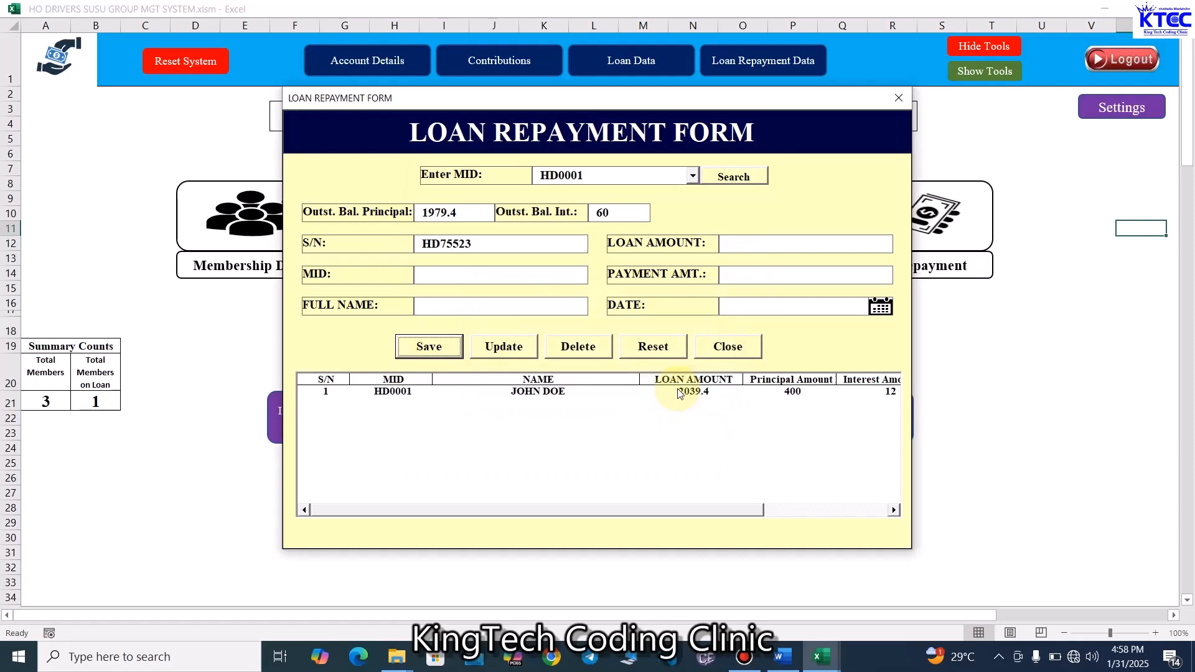
left_click(653, 346)
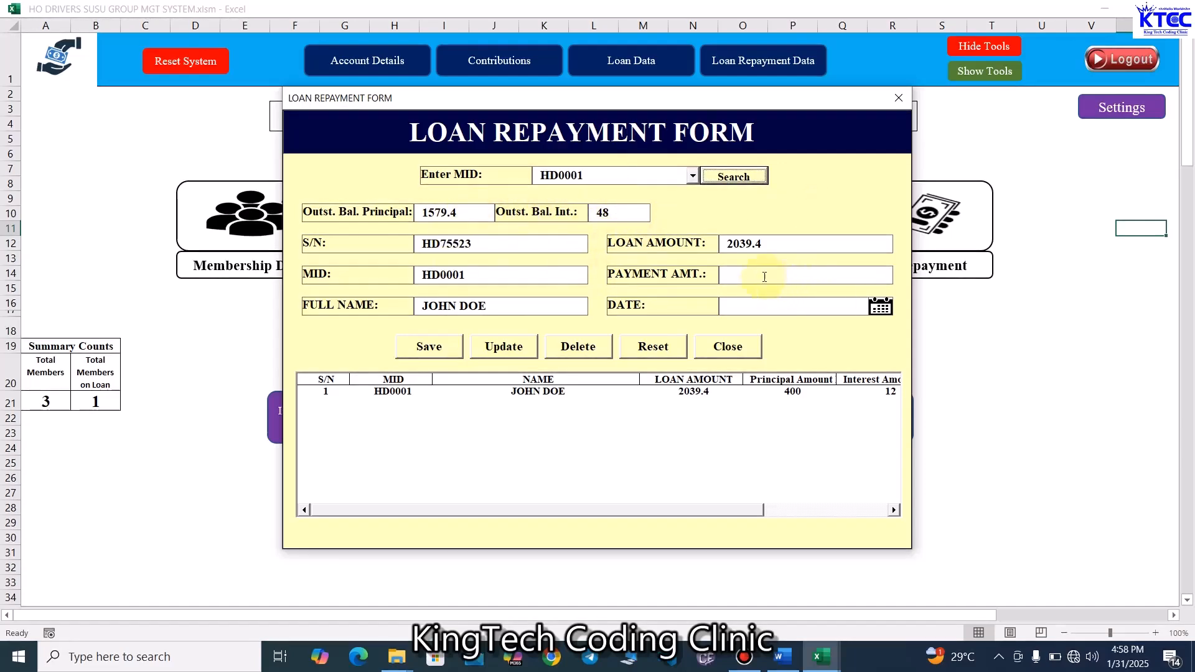
- Record a second repayment of 500 dated 29-Jan-2025 for member HD0001 and save it
left_click(751, 274)
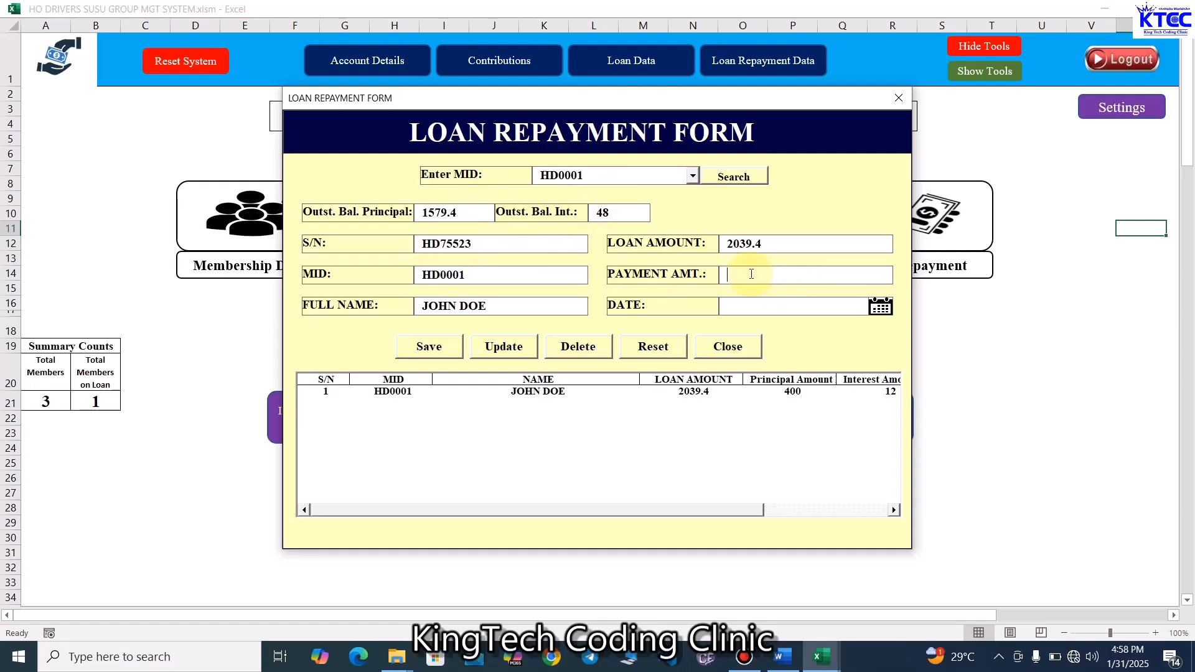
type("500")
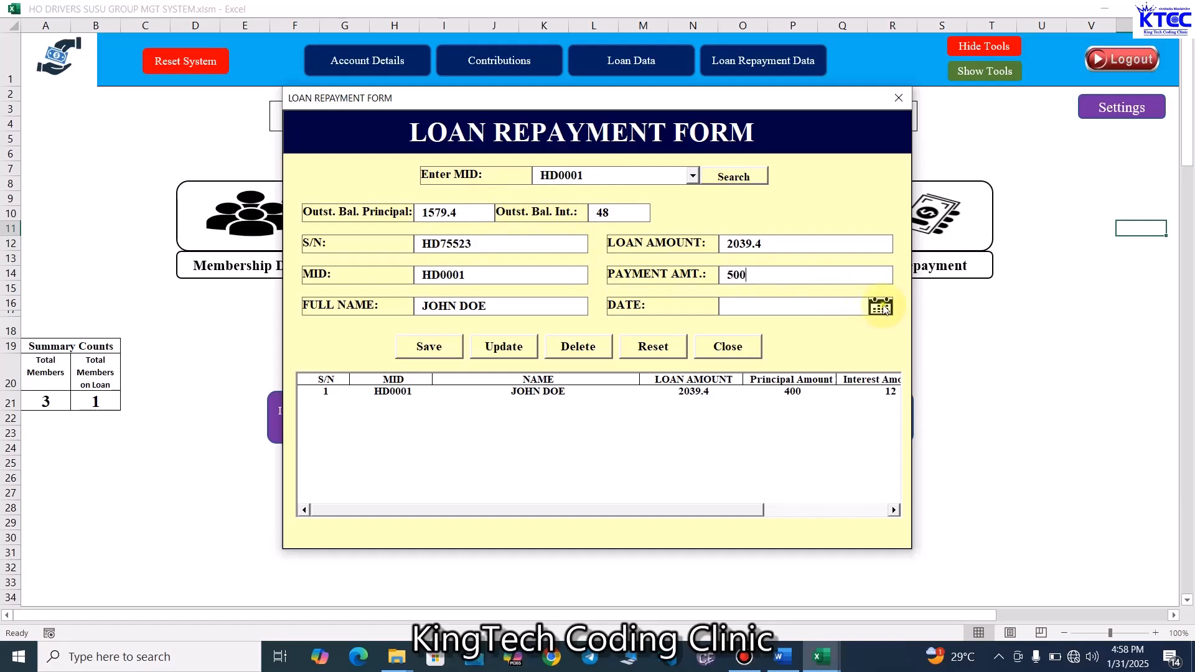
left_click(880, 306)
left_click(594, 424)
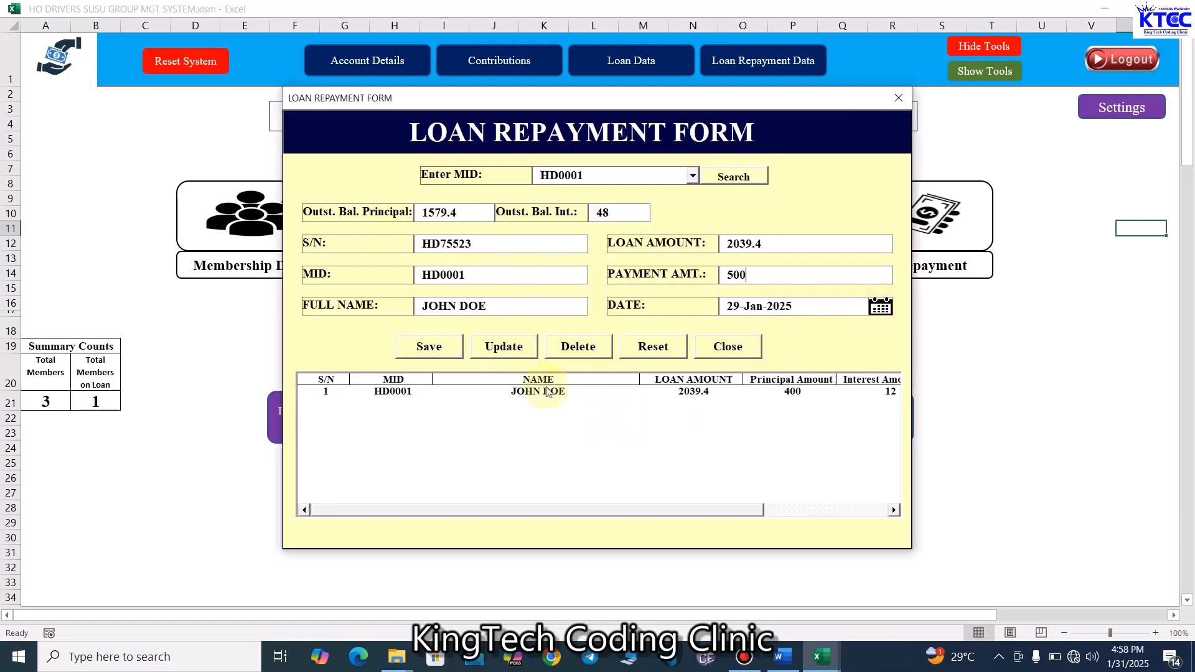
left_click(443, 353)
left_click(691, 385)
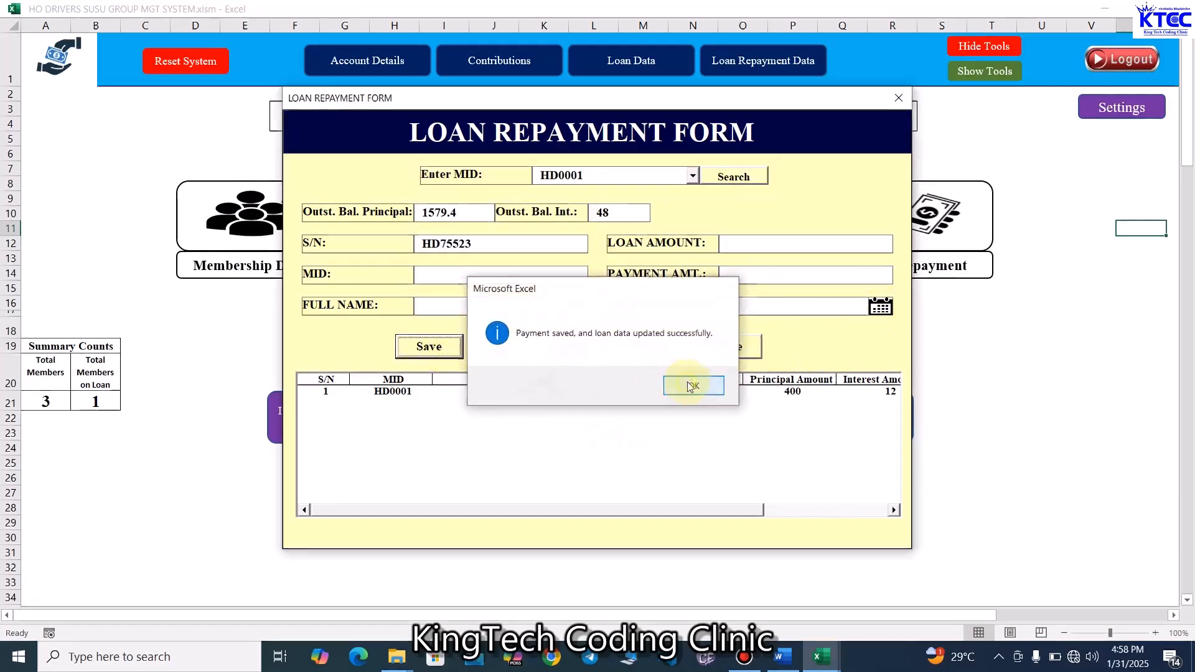
- Close and reopen the Loan Repayment form, then search member HD0001's repayment records
left_click(899, 100)
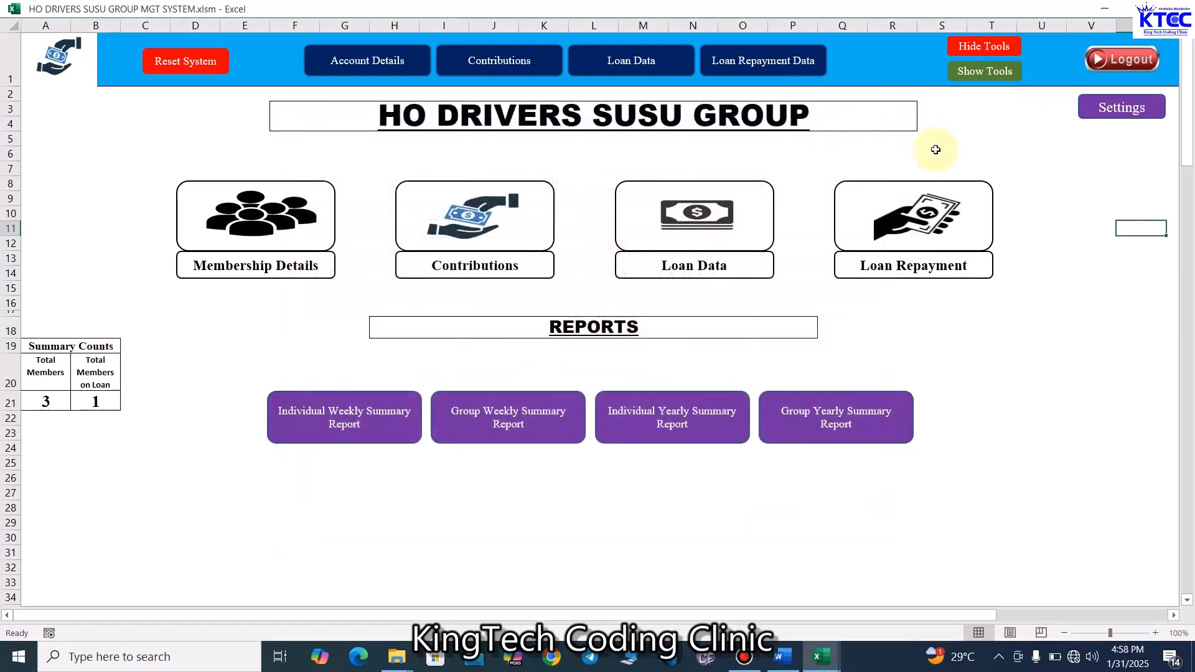
left_click(941, 222)
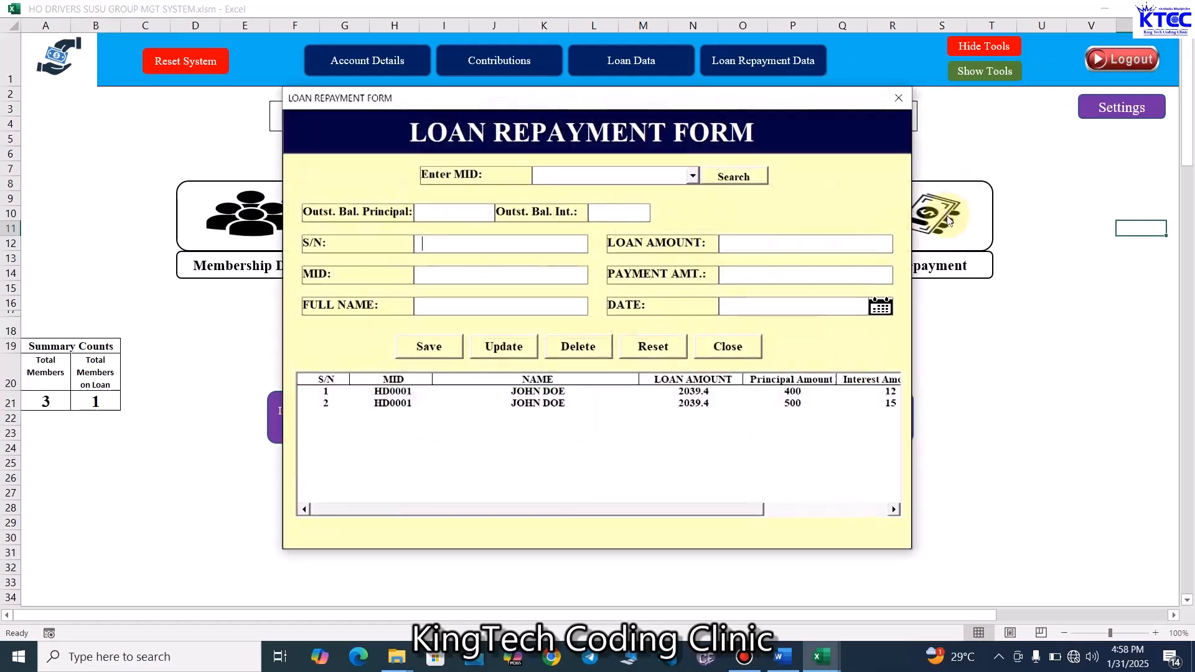
left_click(692, 176)
left_click(613, 192)
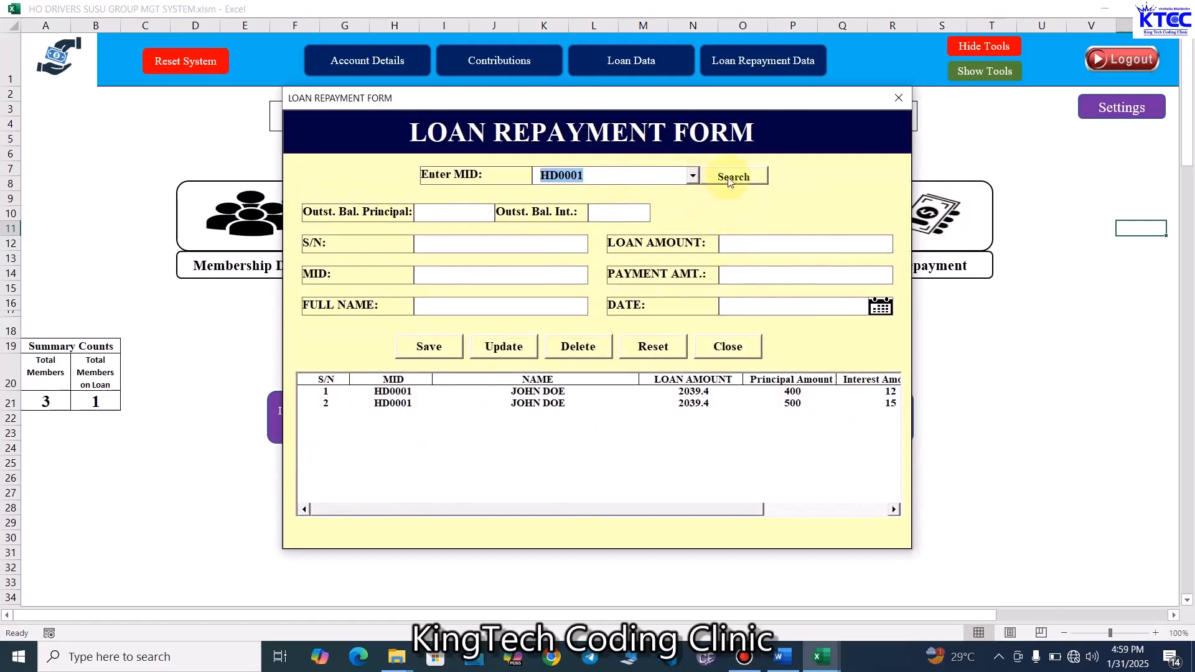
left_click(728, 177)
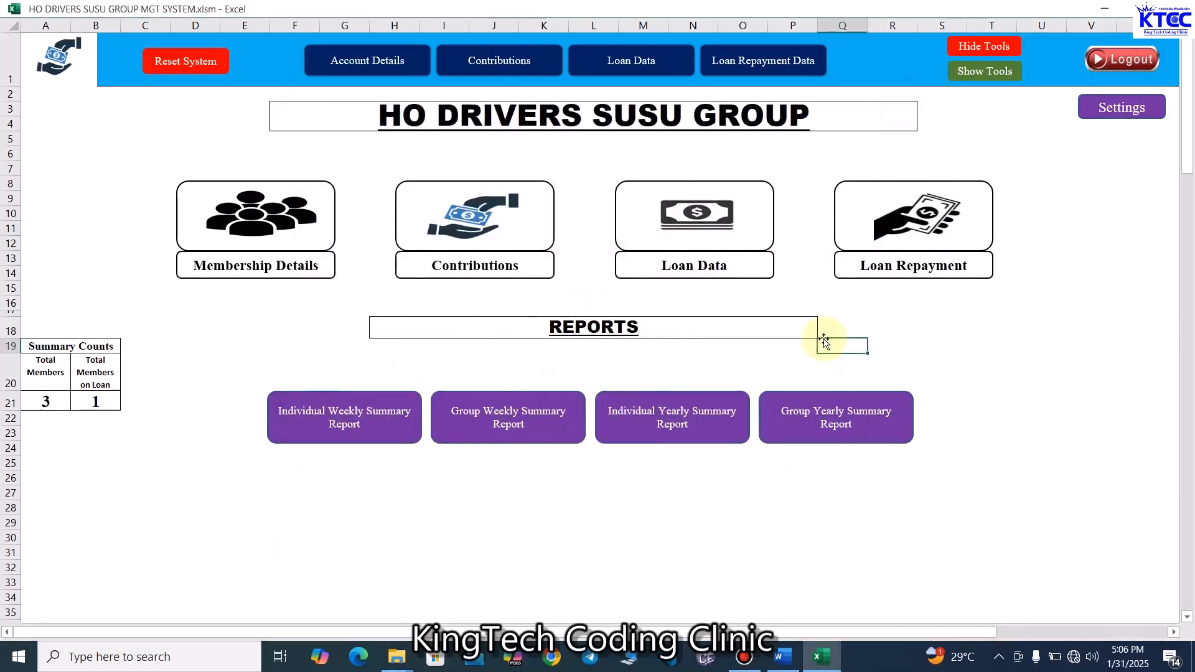
- Open the Individual Weekly Summary Report form and set the start date to 1-Jan-2025
left_click(301, 474)
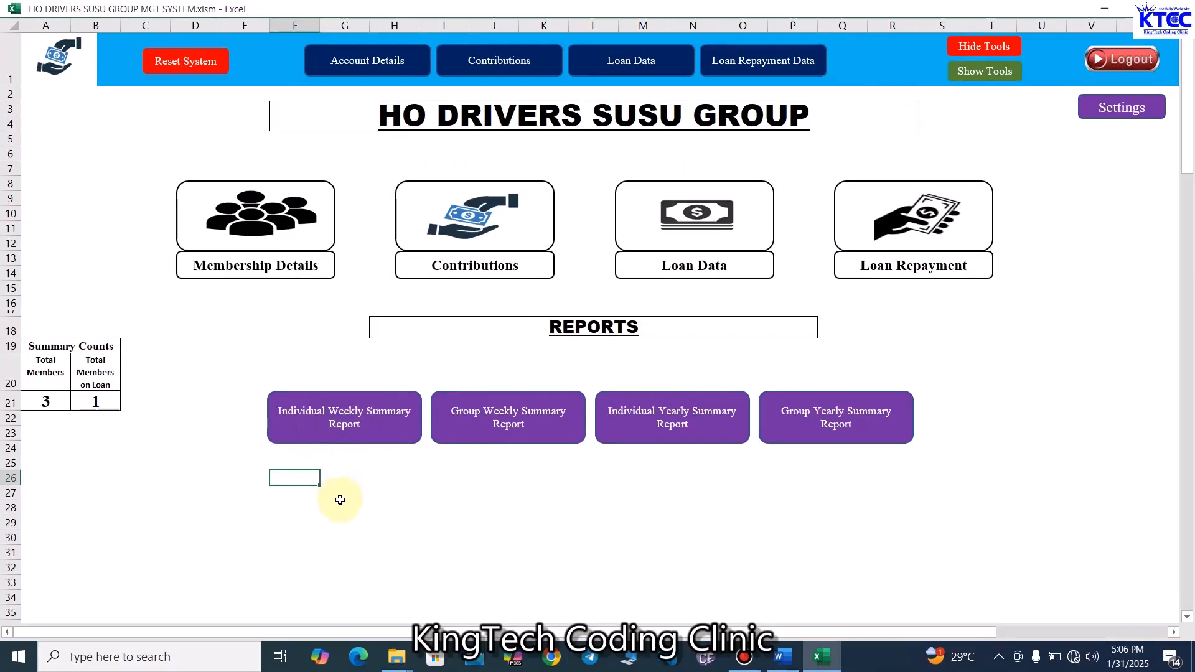
left_click(344, 423)
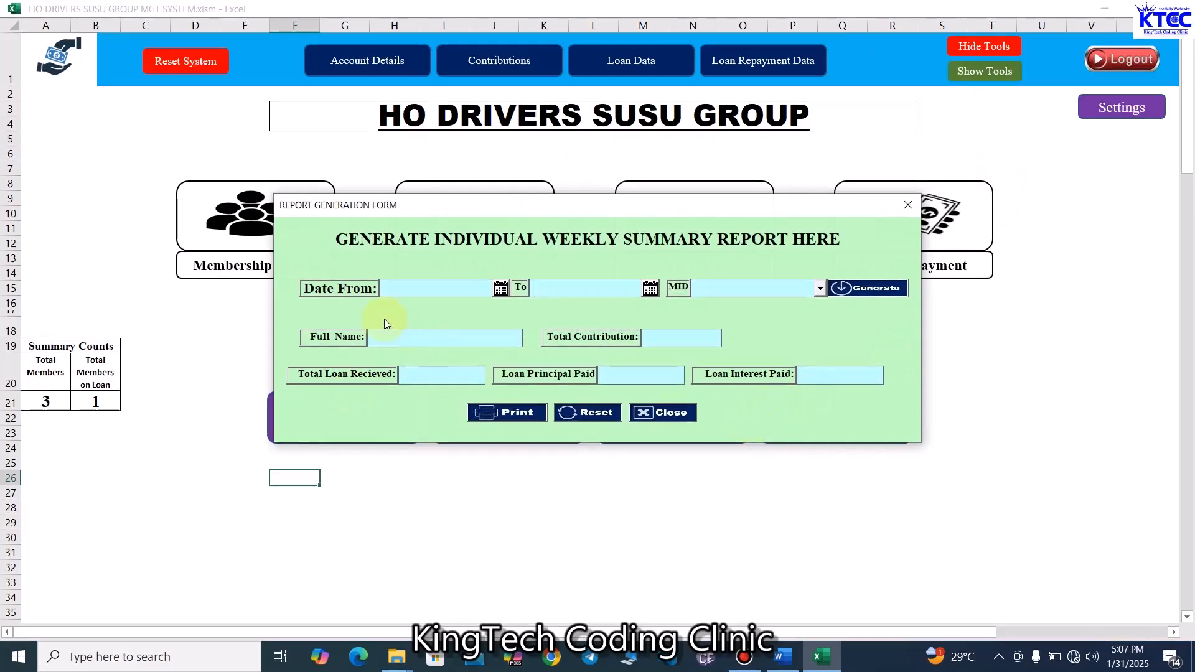
left_click(498, 290)
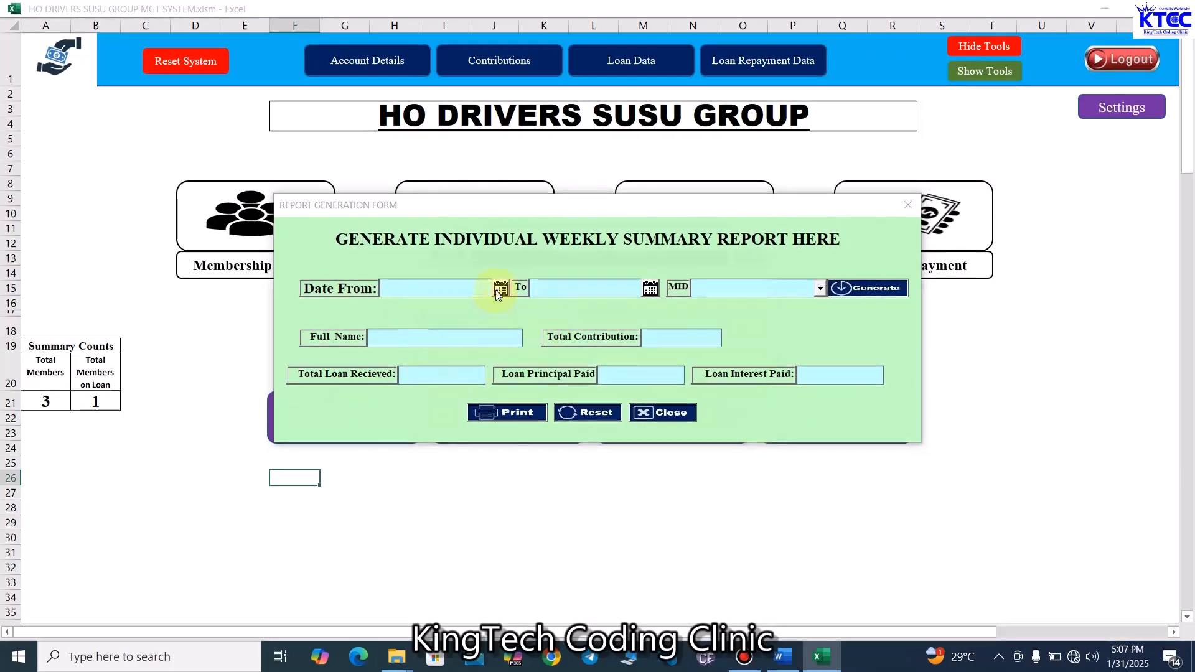
left_click(593, 301)
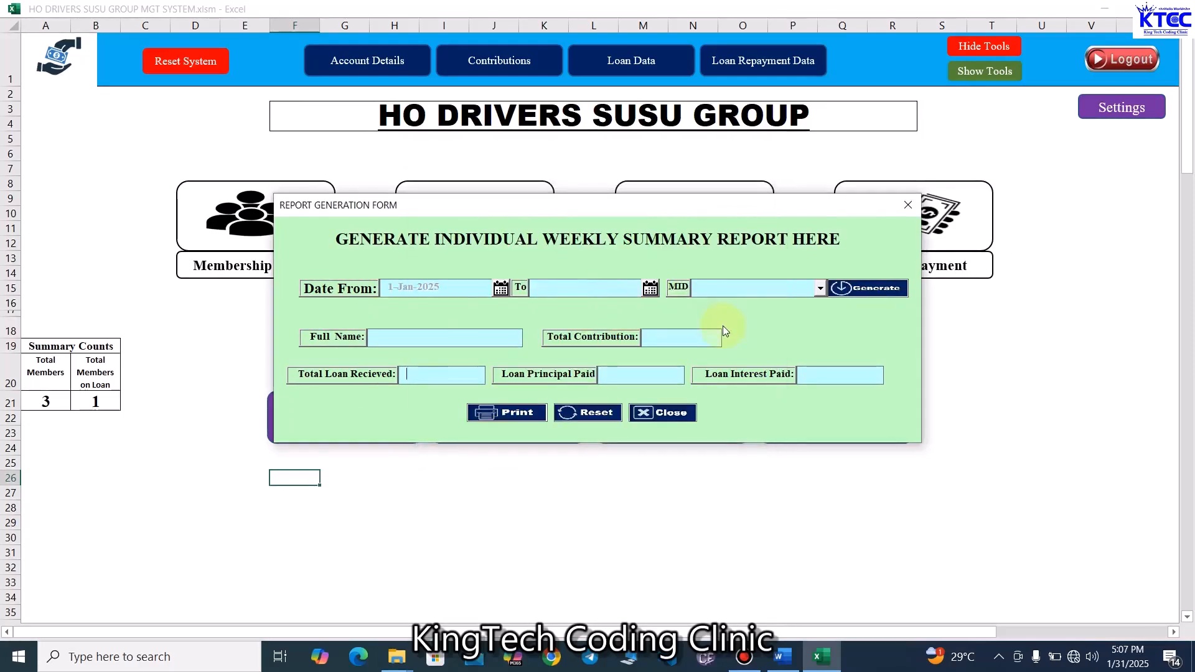
- Set the report end date to 31-Jan-2025 and pick member HD0001
left_click(651, 288)
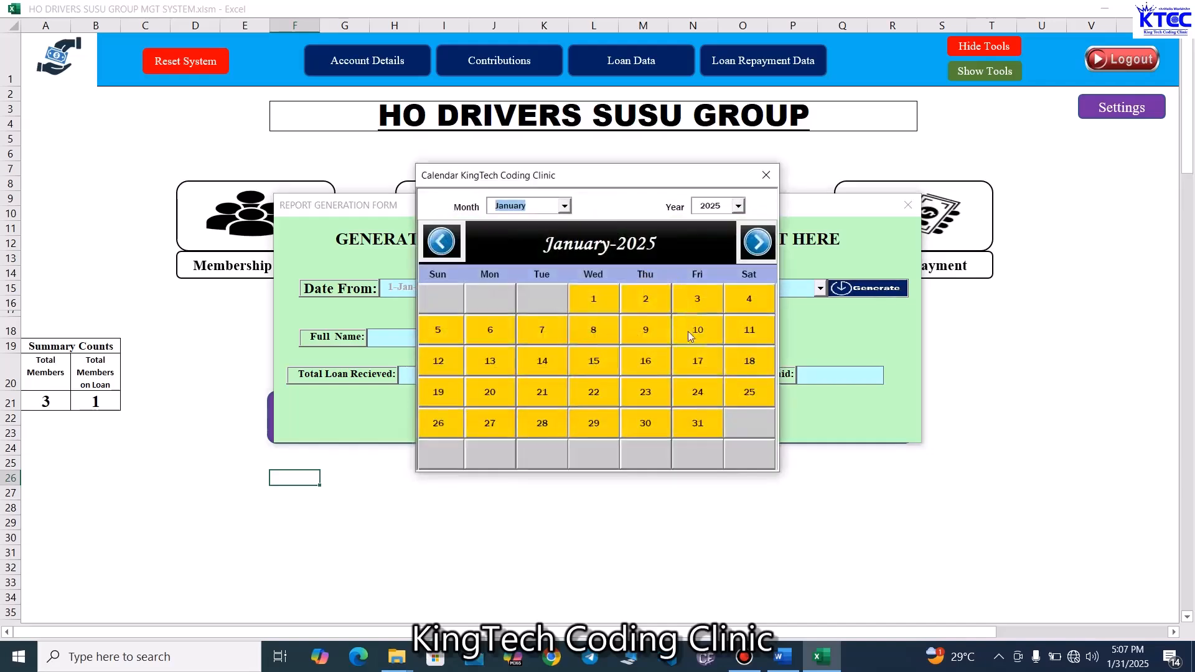
left_click(701, 428)
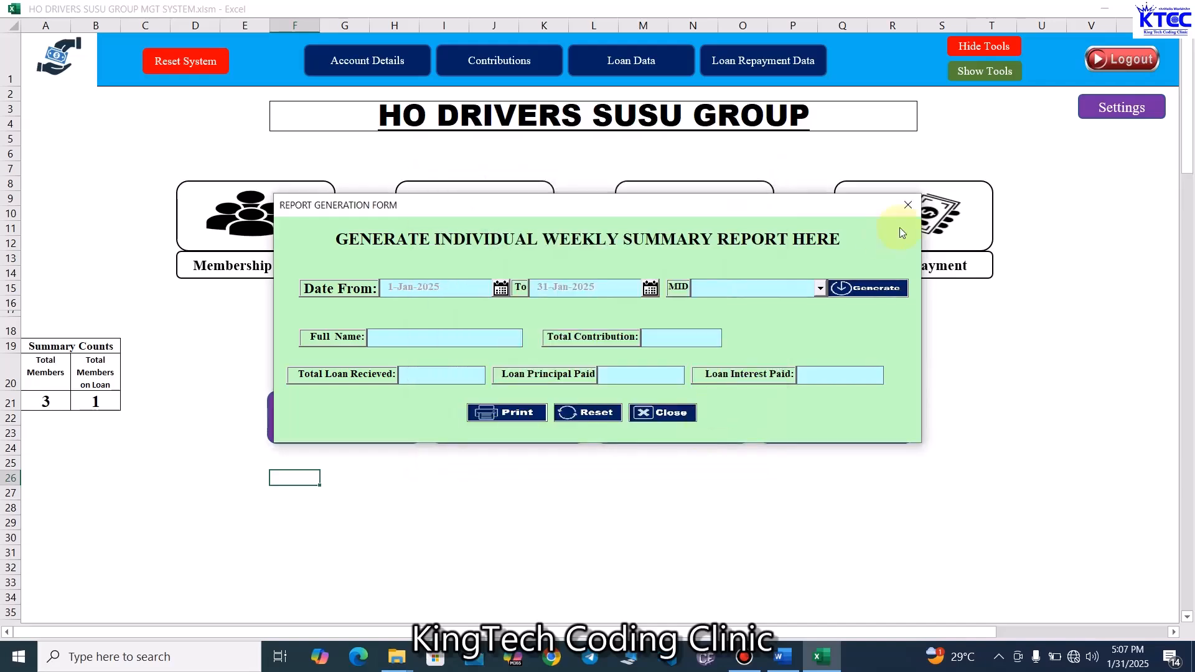
left_click(821, 288)
left_click(745, 304)
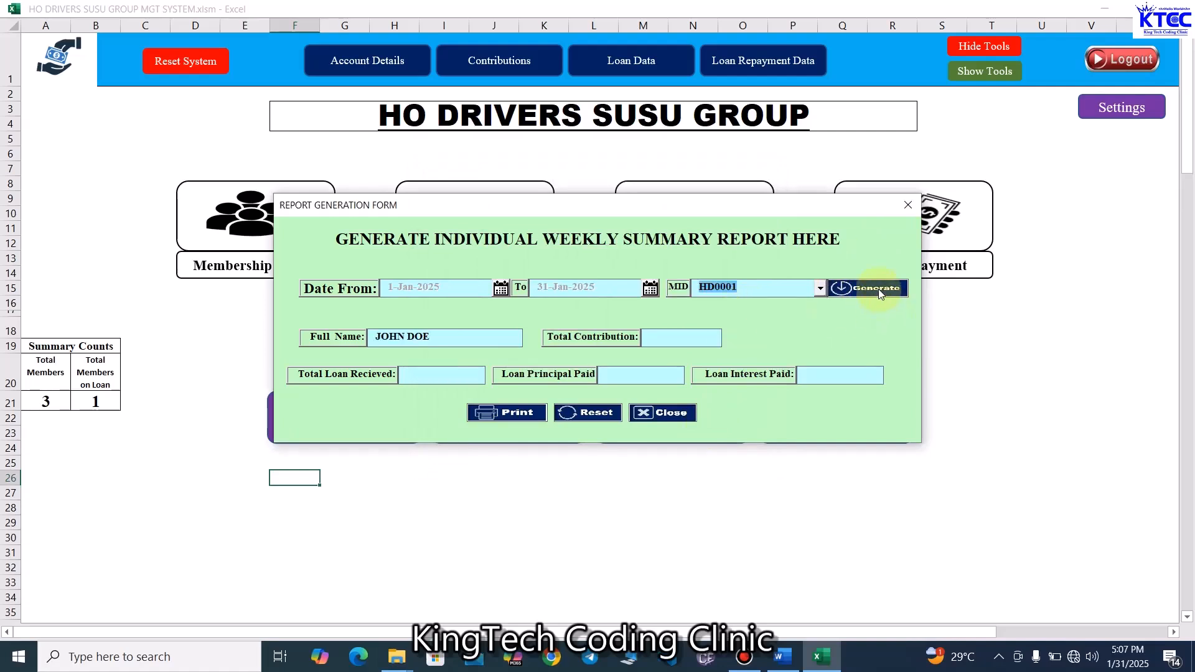
- Select member HD0003 and generate the individual weekly summary
left_click(819, 288)
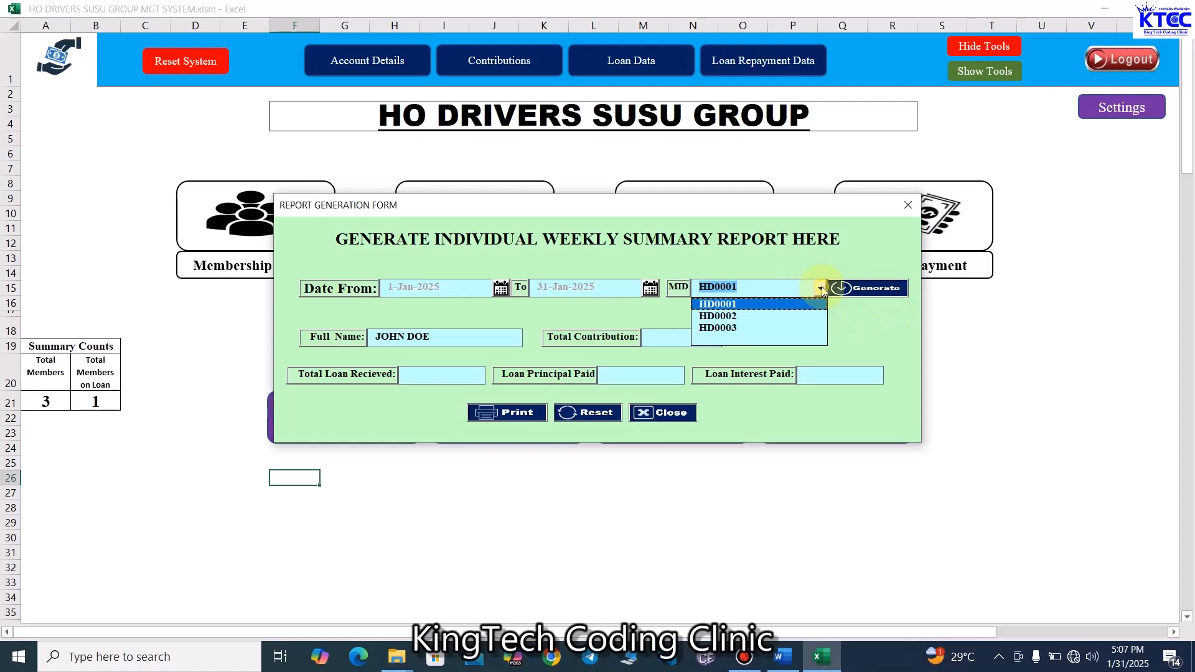
left_click(733, 328)
left_click(875, 298)
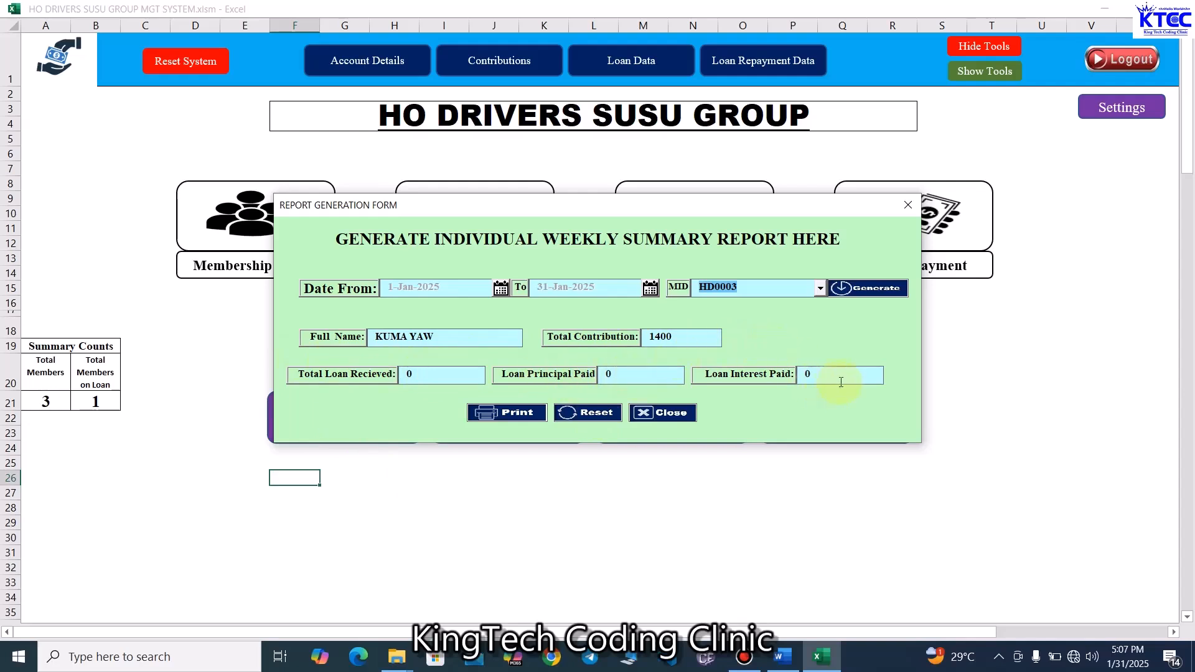
- Select member HD0002 and generate the individual weekly summary
left_click(820, 288)
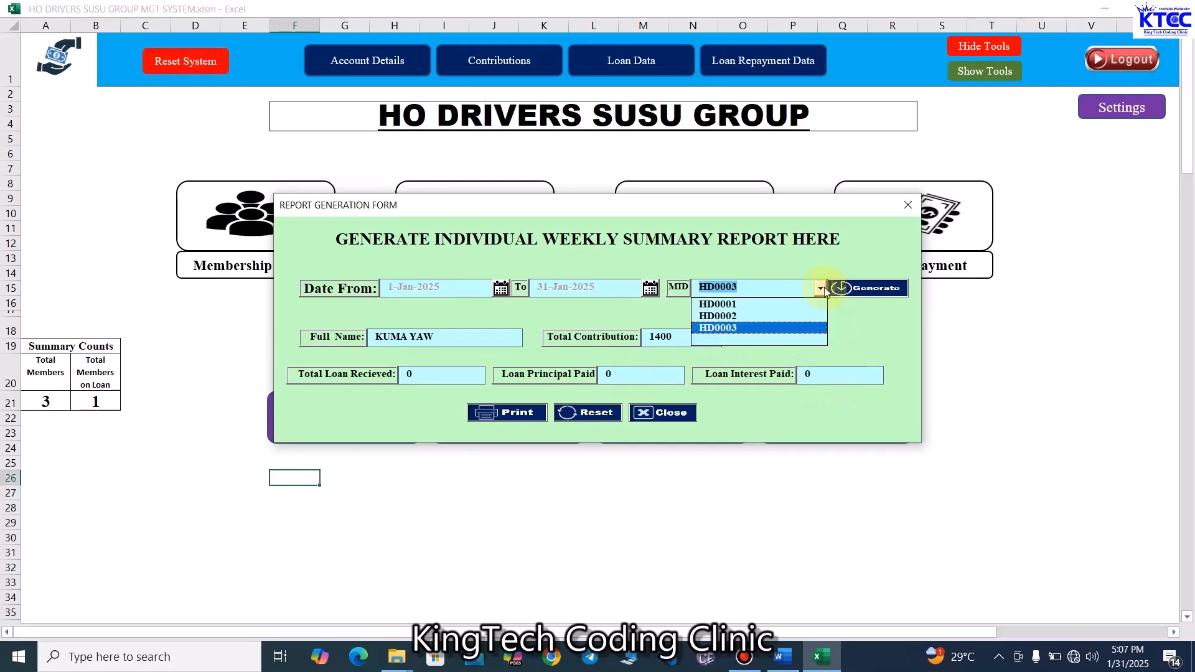
left_click(774, 316)
left_click(876, 290)
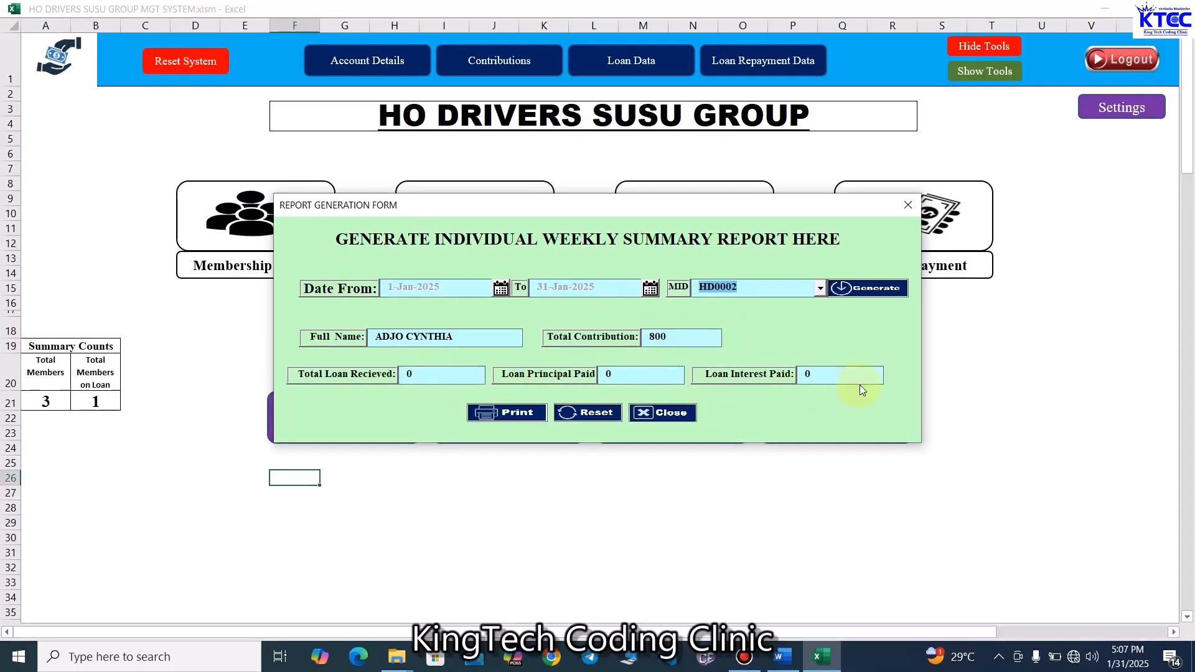
- Select member HD0001 again and generate the individual weekly summary
left_click(820, 288)
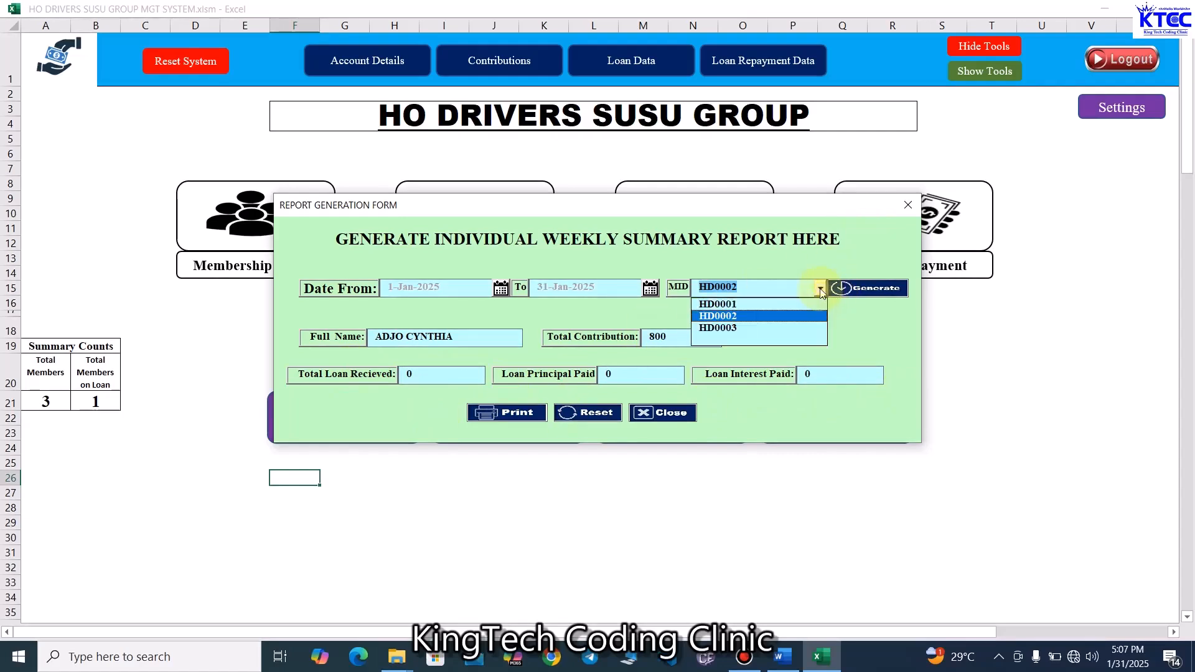
left_click(749, 301)
left_click(860, 286)
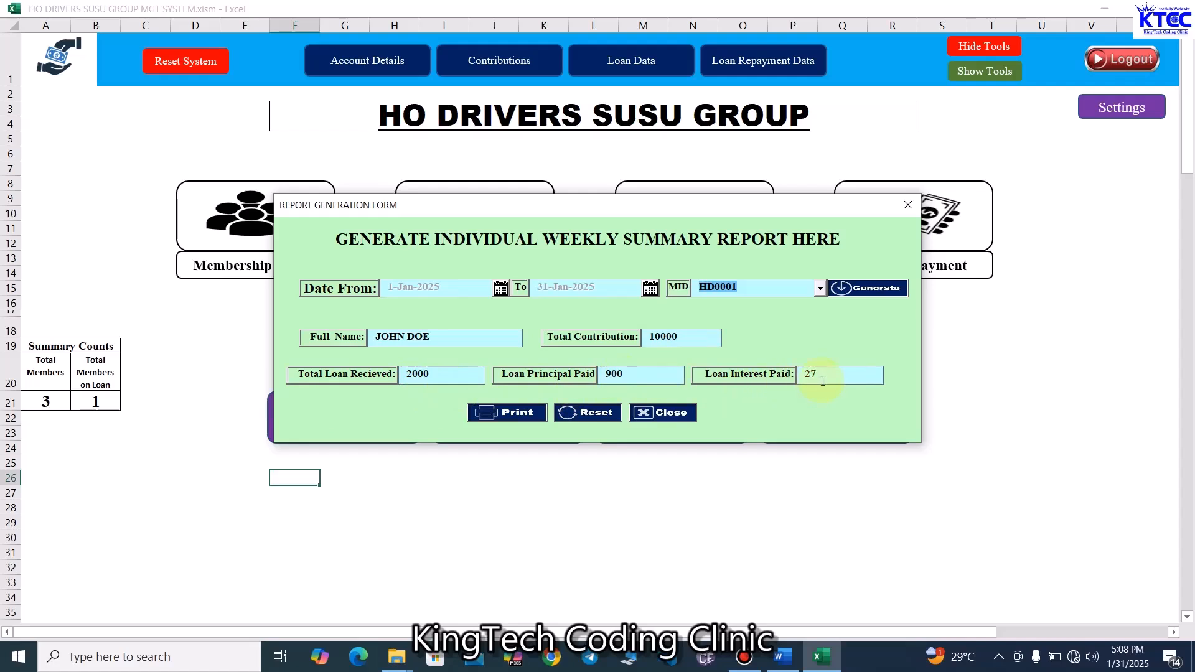
- Print the report to a PDF on the Desktop named JD W REPORT
left_click(517, 414)
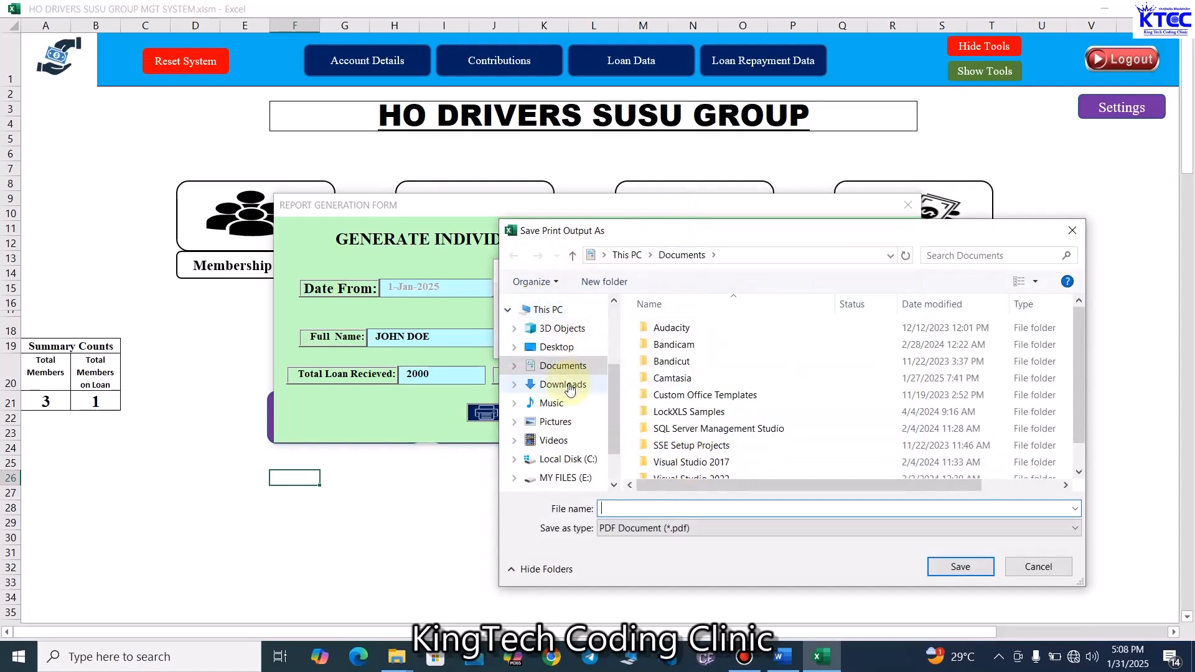
left_click(565, 348)
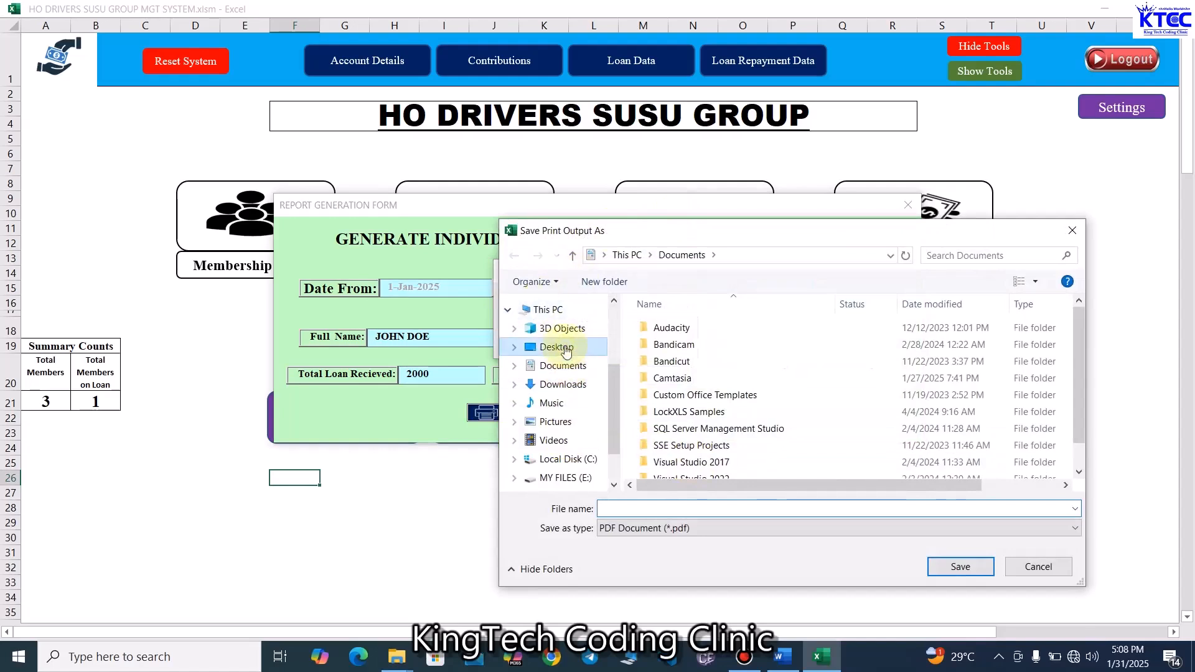
left_click(688, 511)
type("JD")
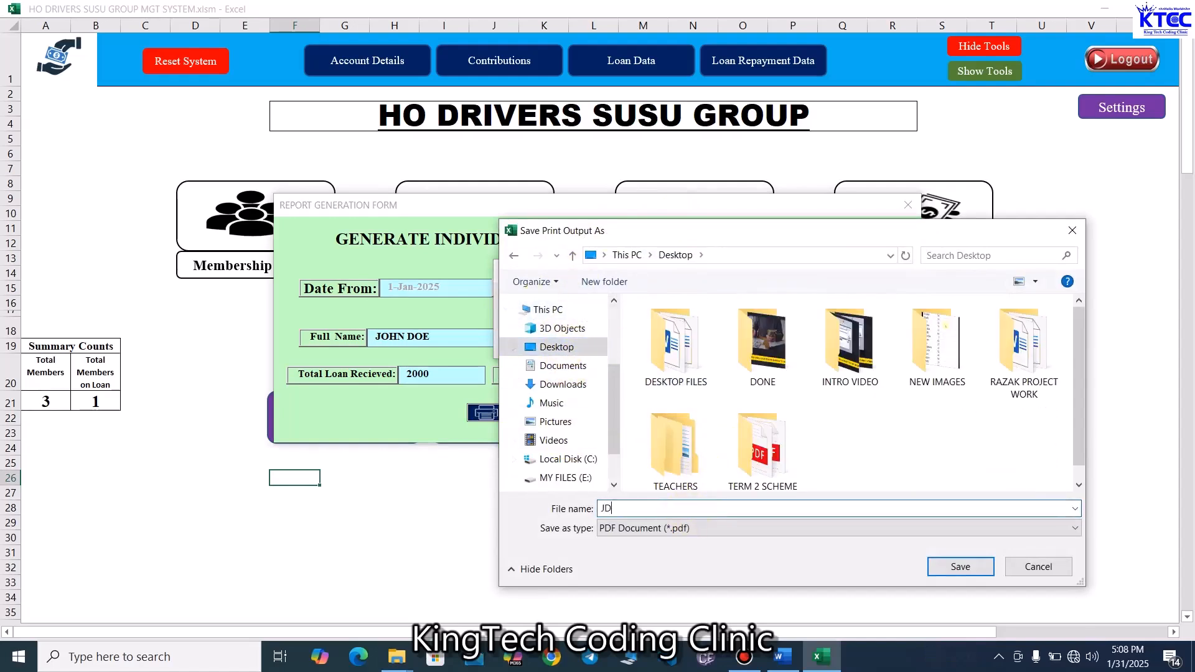
type(" W REPORT")
key("Return")
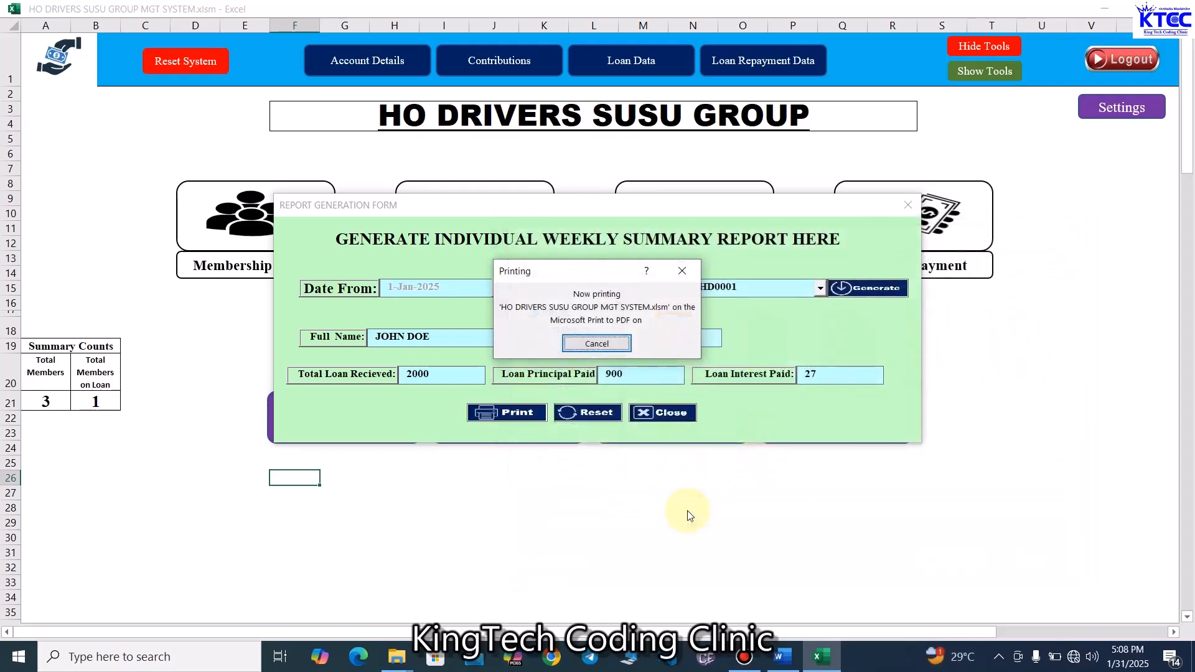
- Close the report form and open the JD W REPORT PDF from the desktop
left_click(908, 205)
left_click(1108, 9)
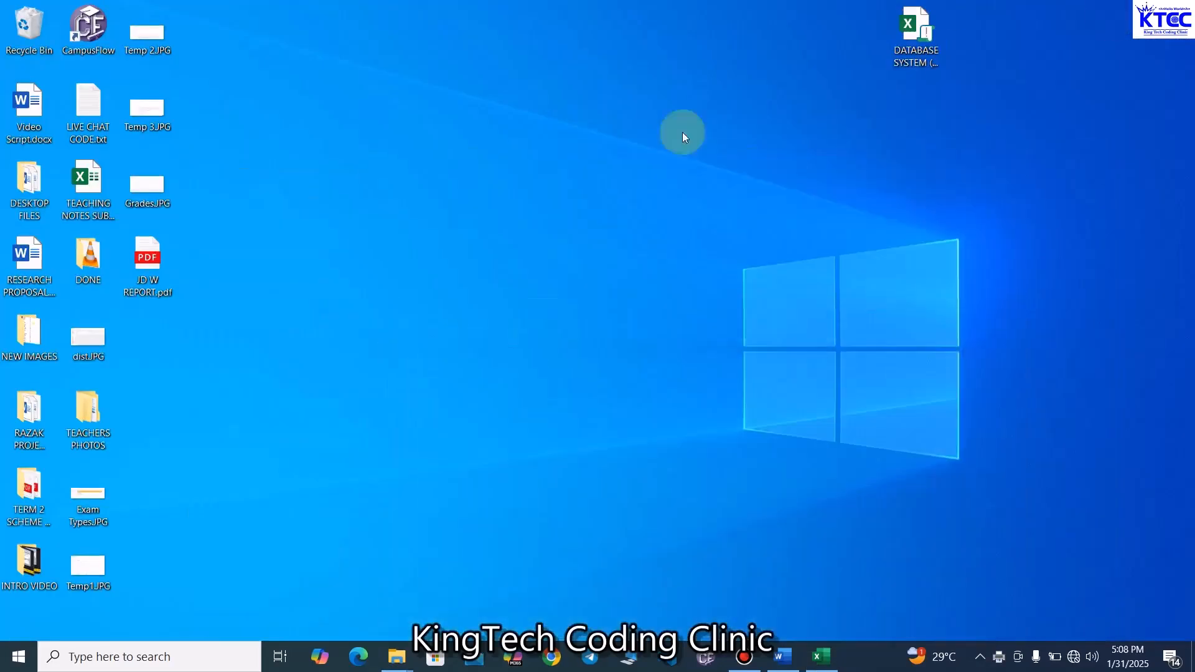
double_click(144, 254)
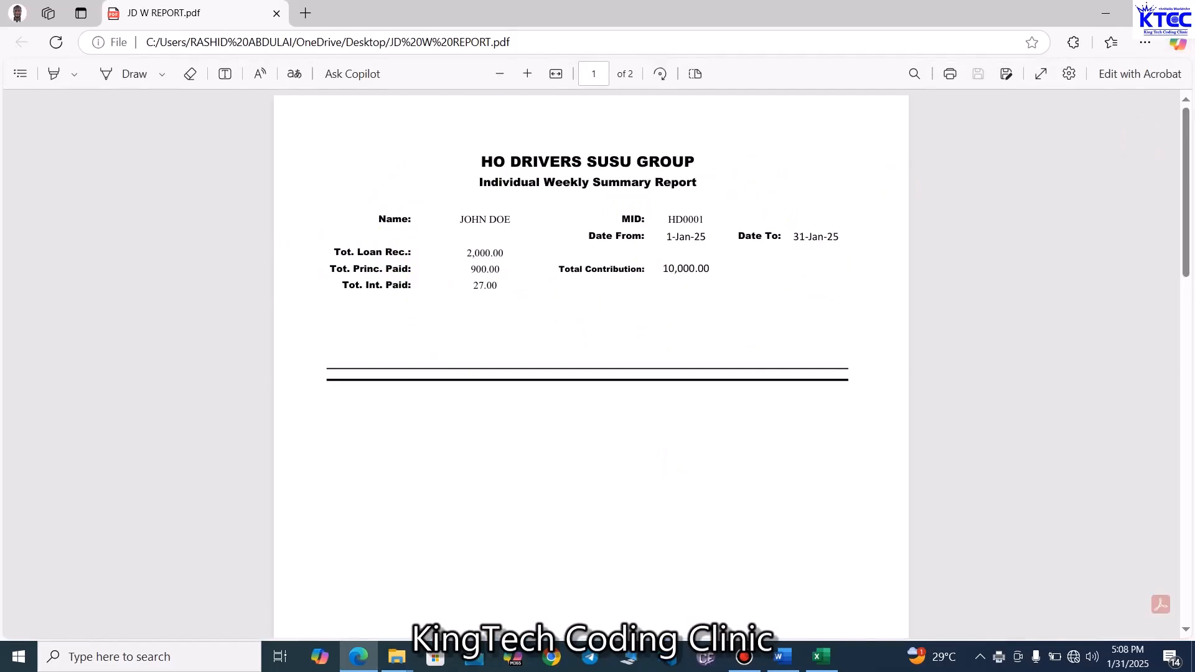
- Close the PDF, return to the workbook and open the Group Weekly Summary Report form
left_click(1178, 13)
left_click(821, 656)
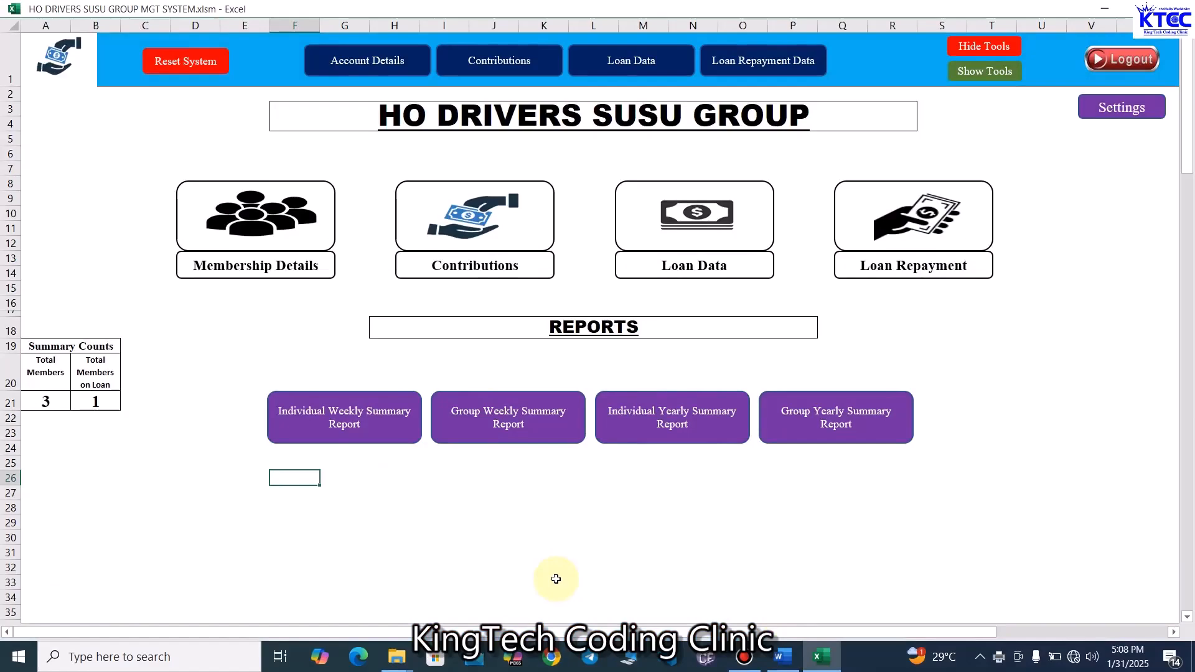
left_click(491, 422)
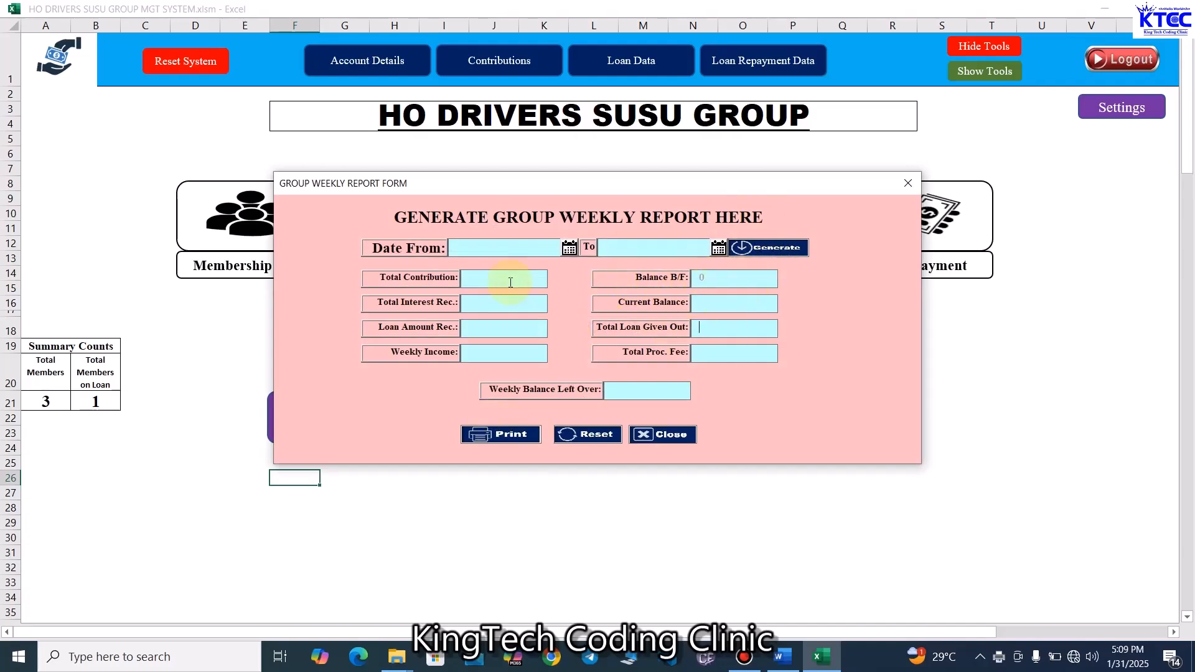
- Set the group report date range from 1-Jan-2025 to 31-Jan-2025 to generate the figures
left_click(569, 248)
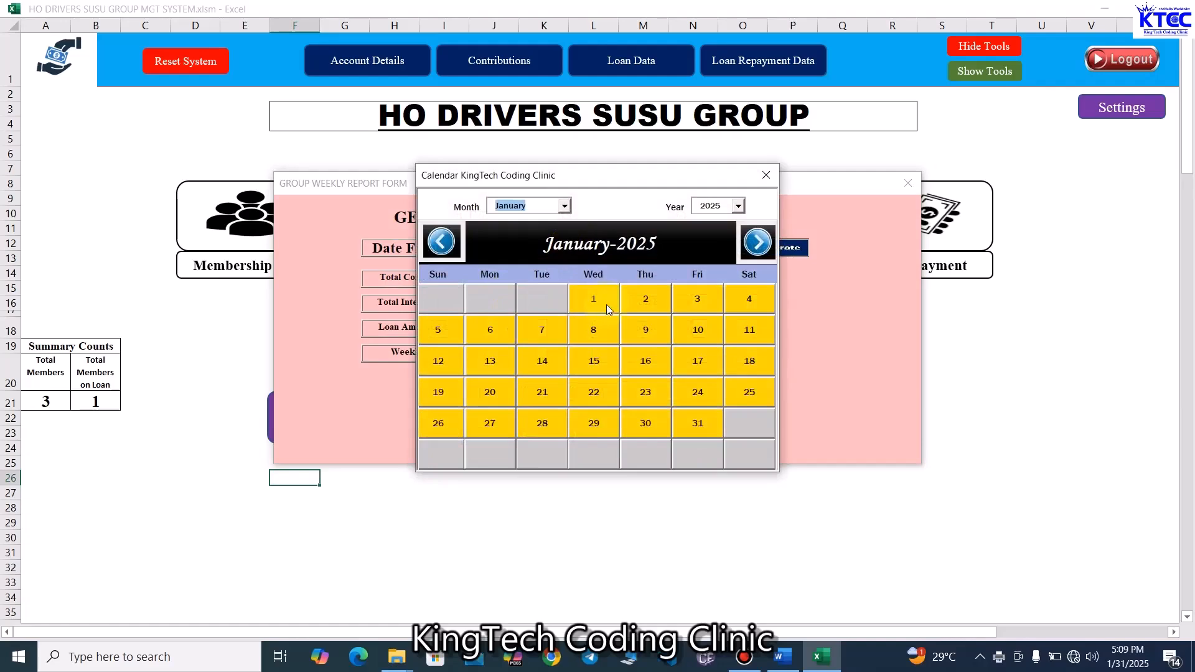
left_click(585, 299)
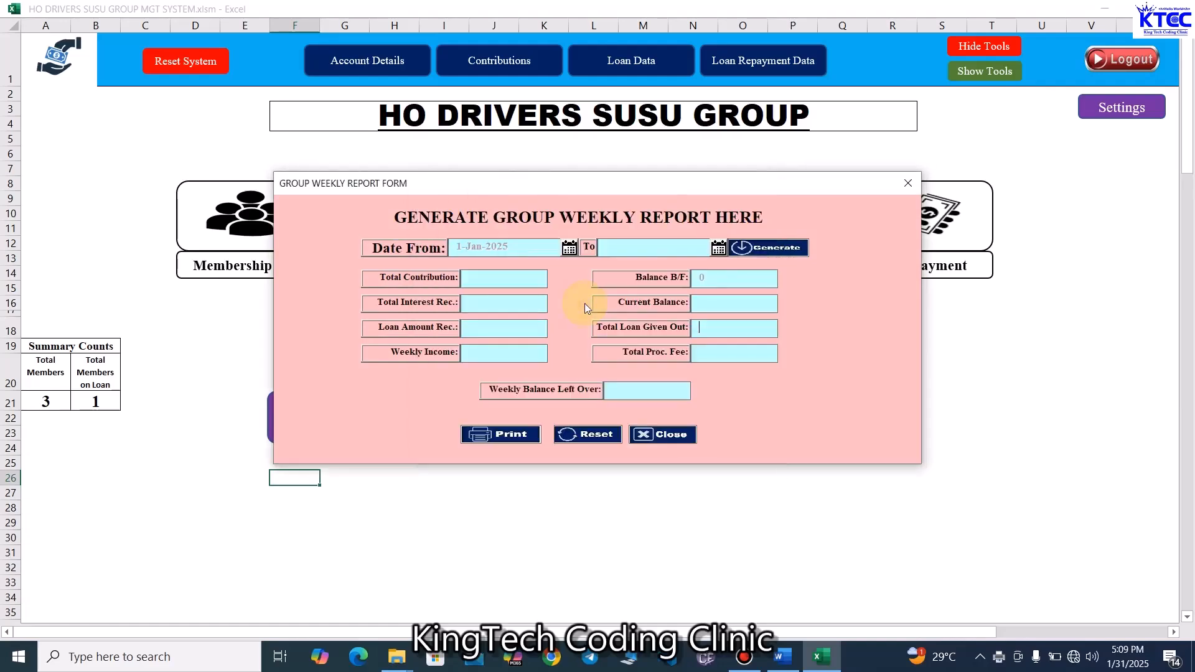
left_click(718, 248)
left_click(697, 422)
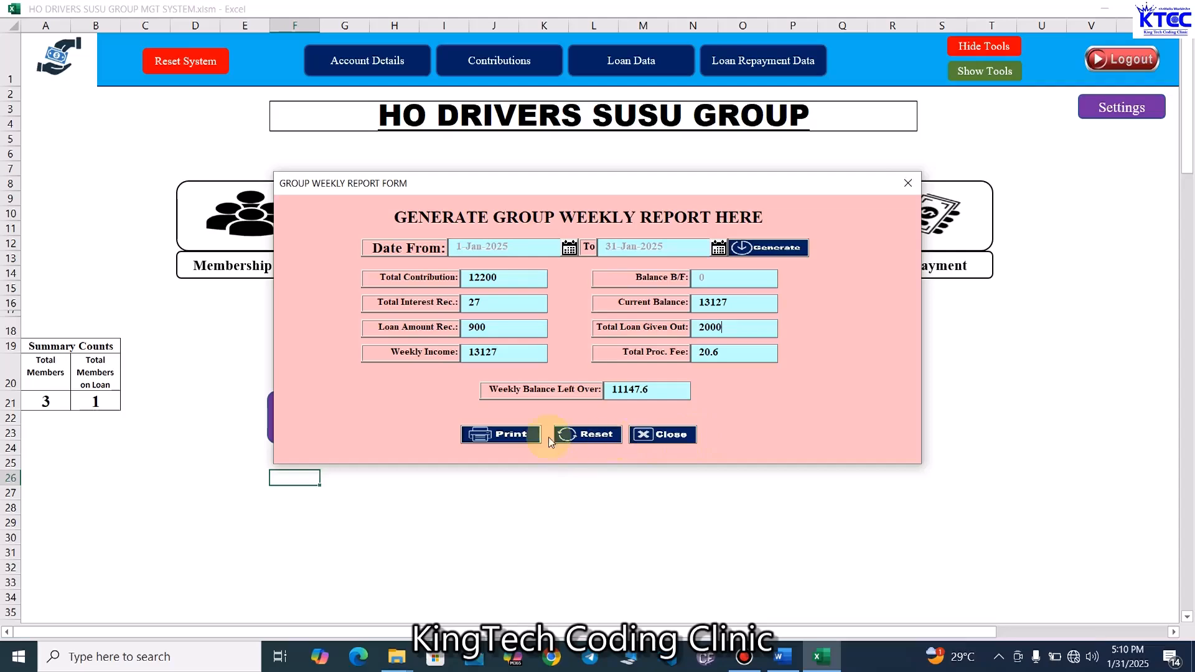
- Print the group report to a PDF on the Desktop named GROUP WEEKLY REPORT
left_click(512, 435)
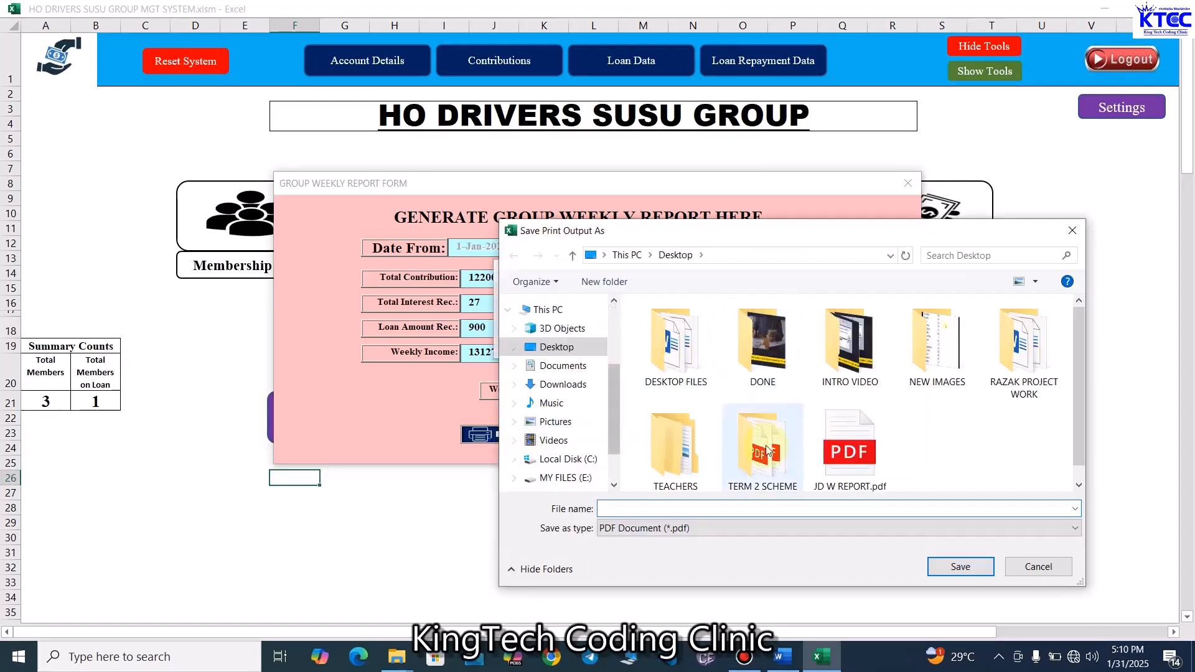
left_click(684, 506)
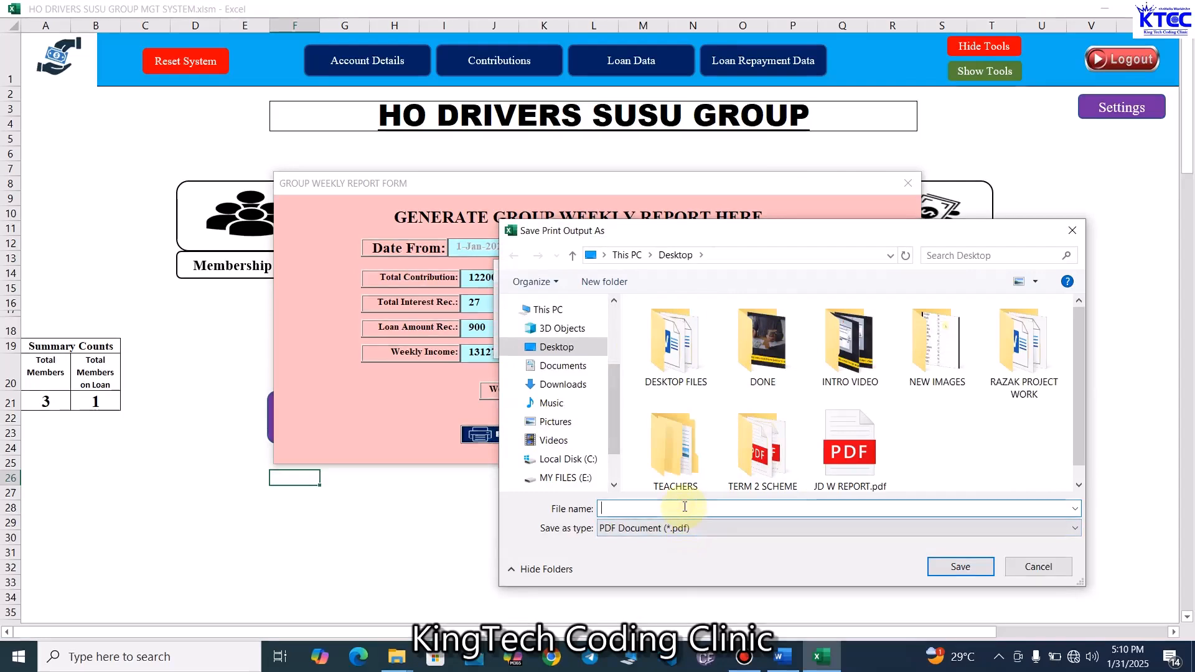
type("GROUP WEE")
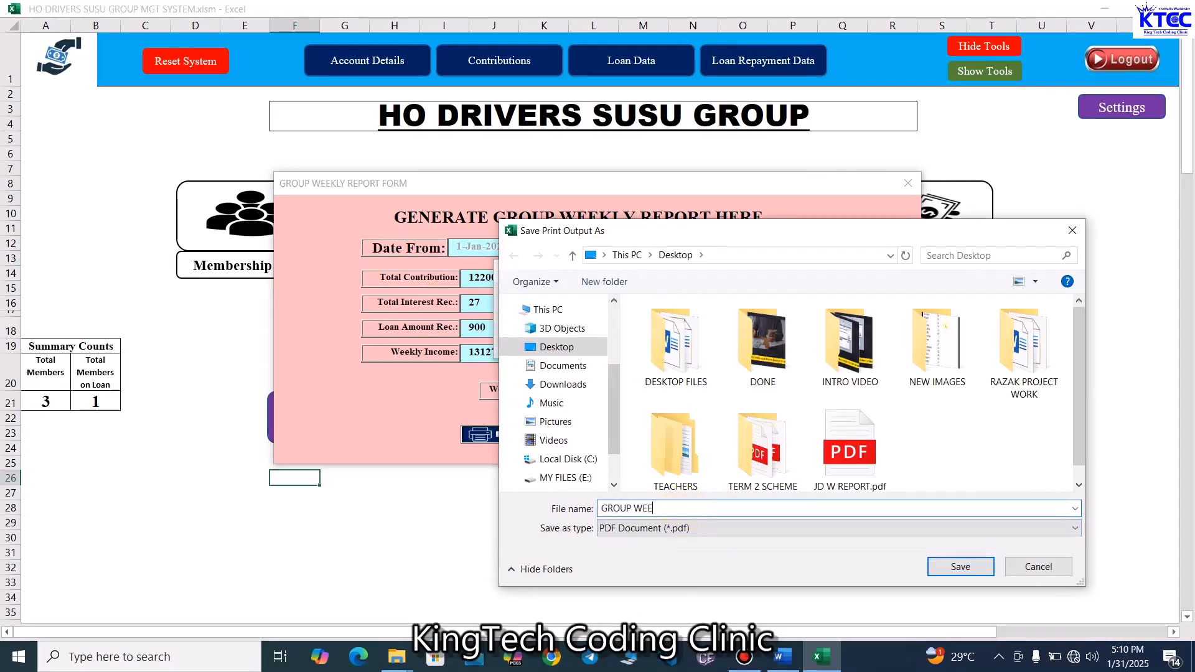
type("KLY REPORT")
key("Return")
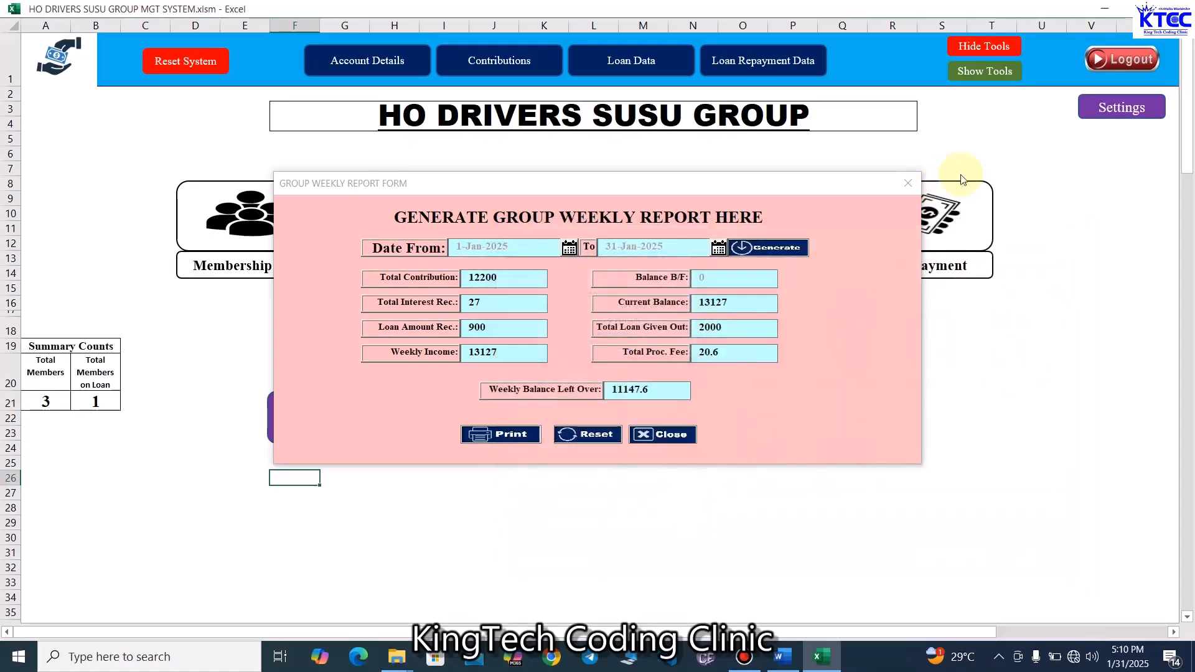
- Close the group report form and open the GROUP WEEKLY REPORT PDF from the desktop
left_click(908, 183)
left_click(691, 378)
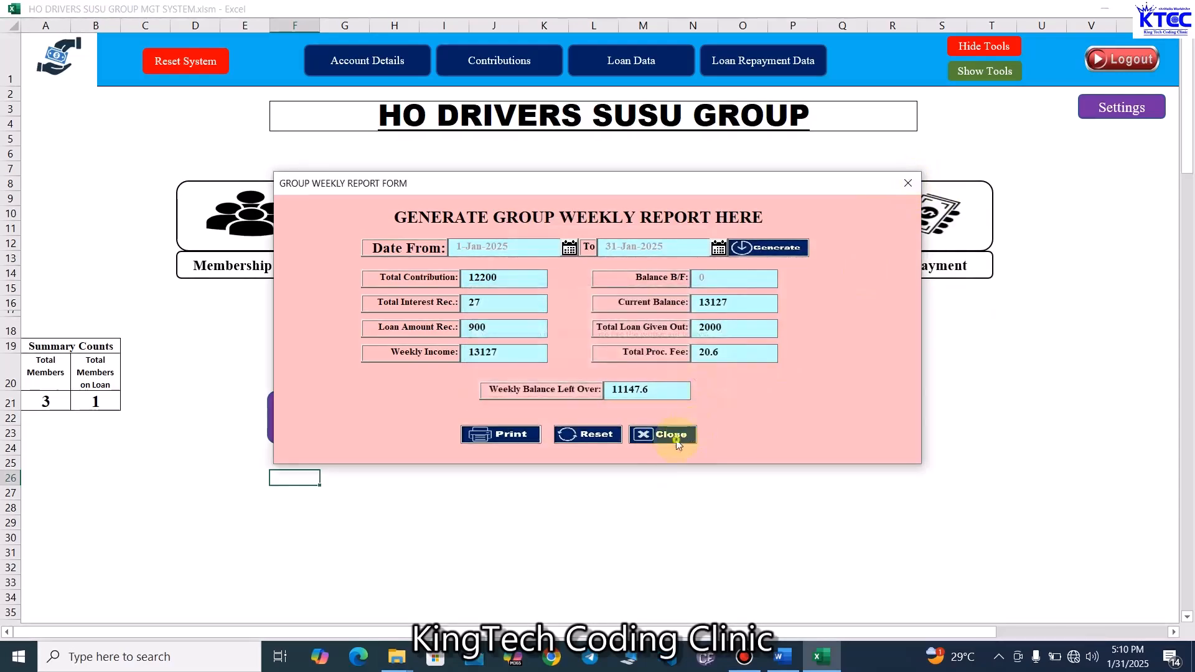
left_click(695, 433)
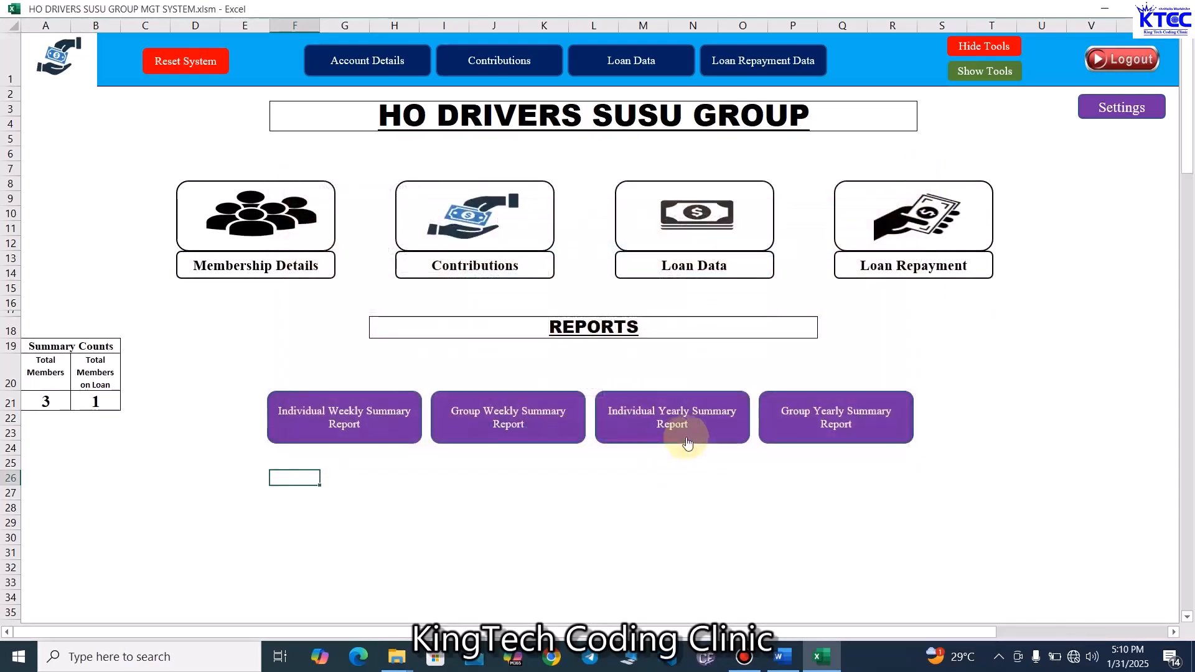
left_click(1105, 9)
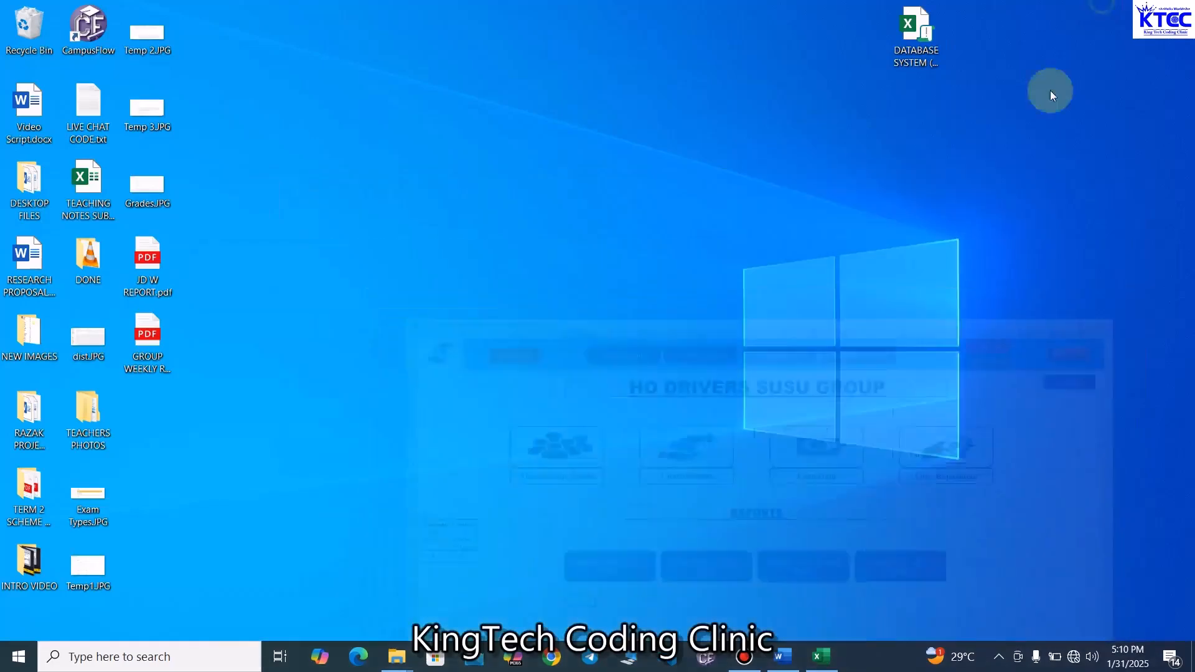
double_click(147, 333)
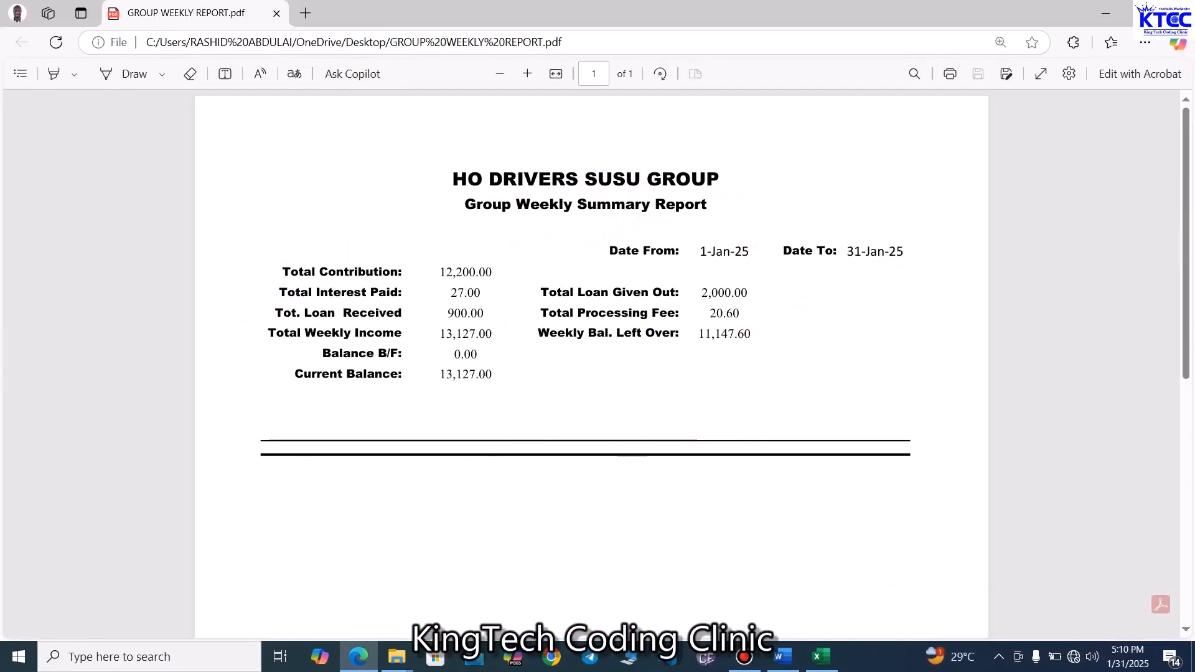
- Return to the workbook, open the Individual Yearly Summary Report form and set its start date to 1-Jan-2025
left_click(1182, 11)
left_click(819, 668)
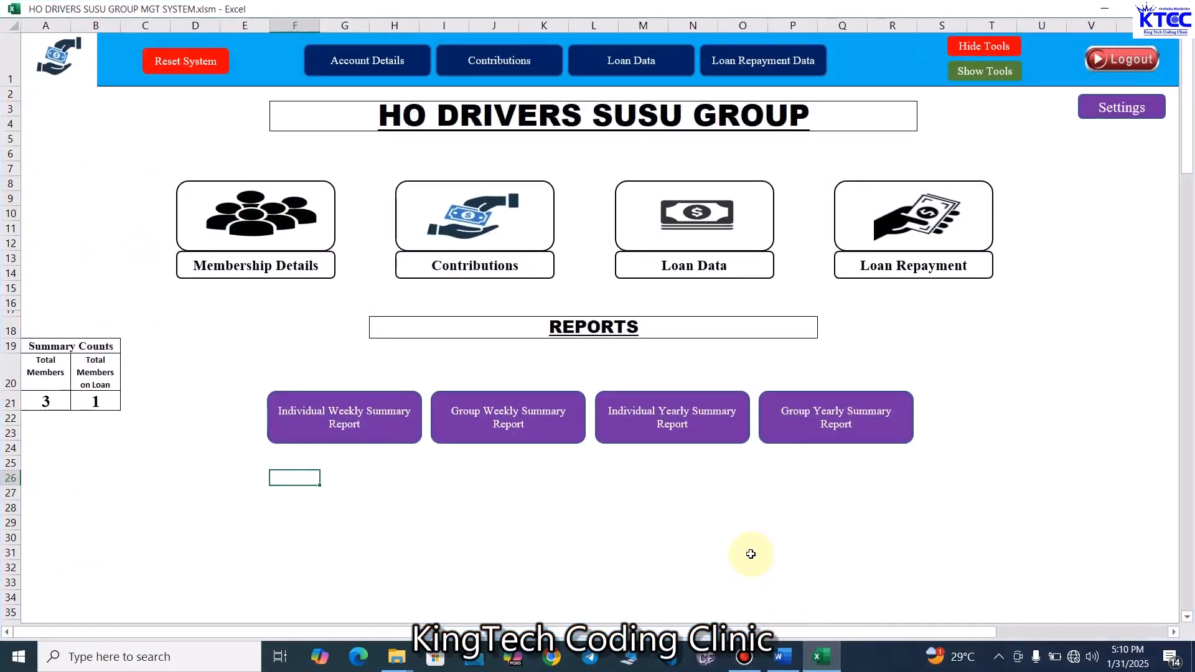
left_click(667, 433)
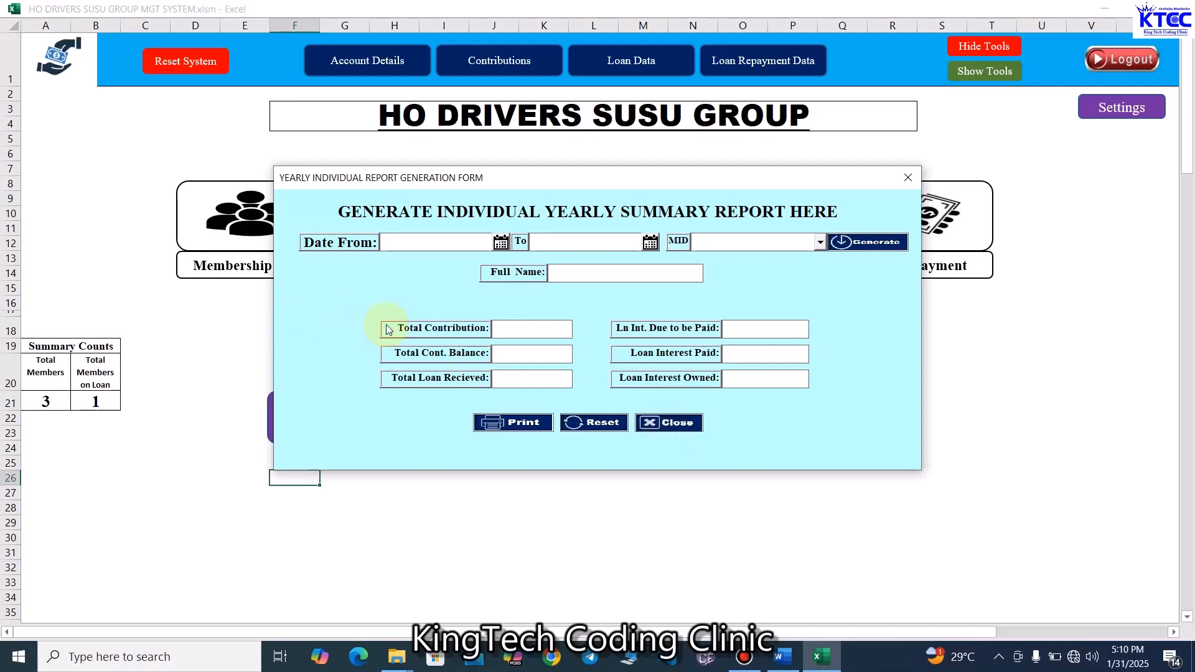
left_click(501, 242)
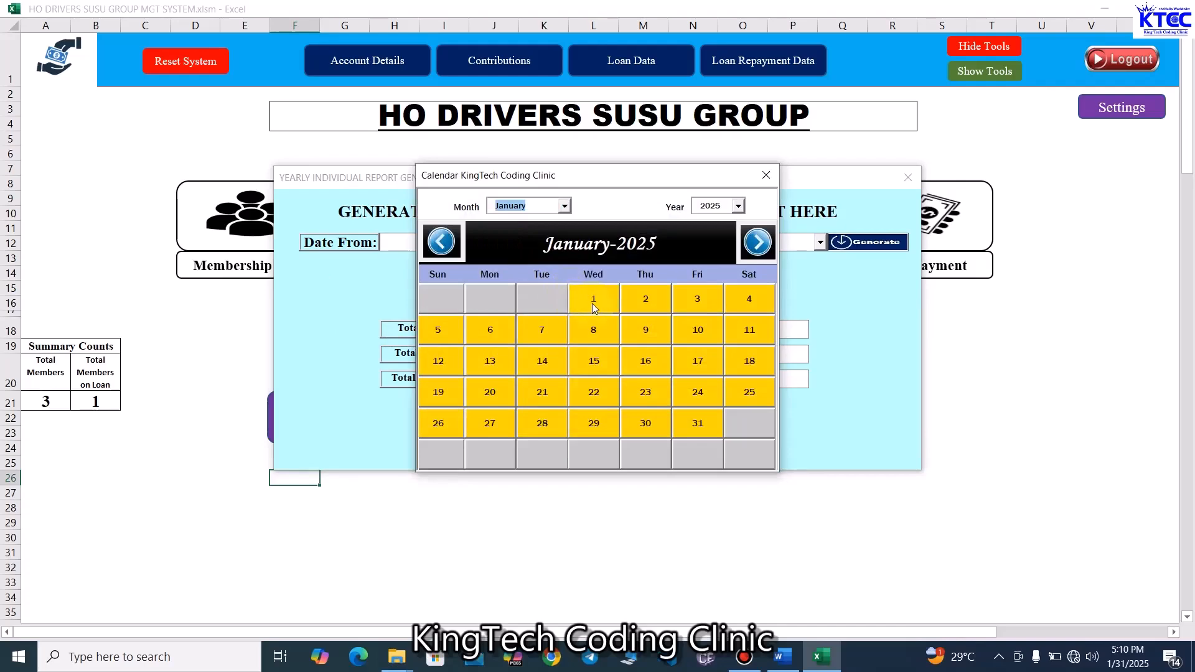
left_click(593, 304)
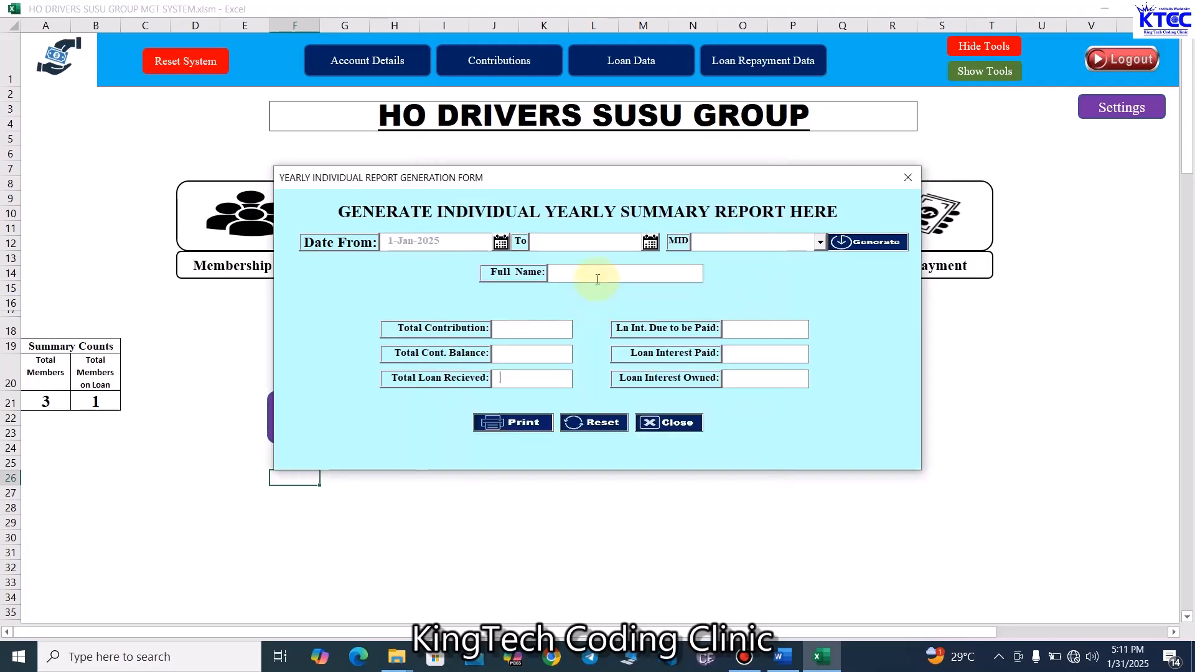
- Set the individual yearly report's end date to 31-Dec-2025, choose member HD0001 and generate the report
left_click(650, 242)
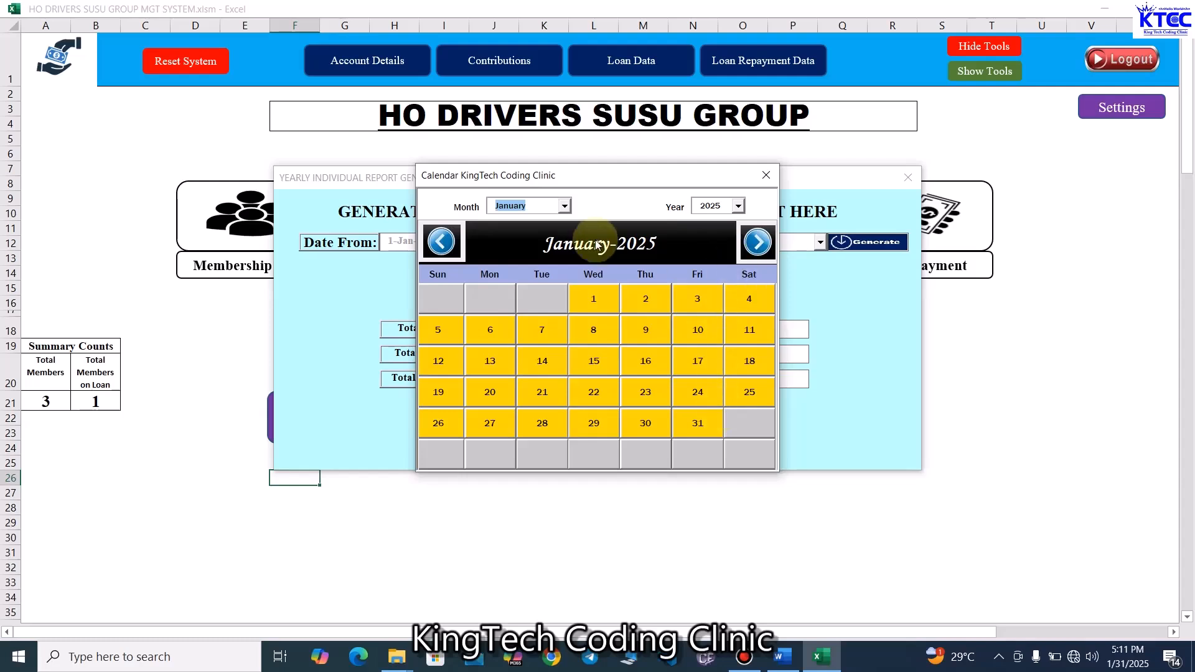
left_click(564, 206)
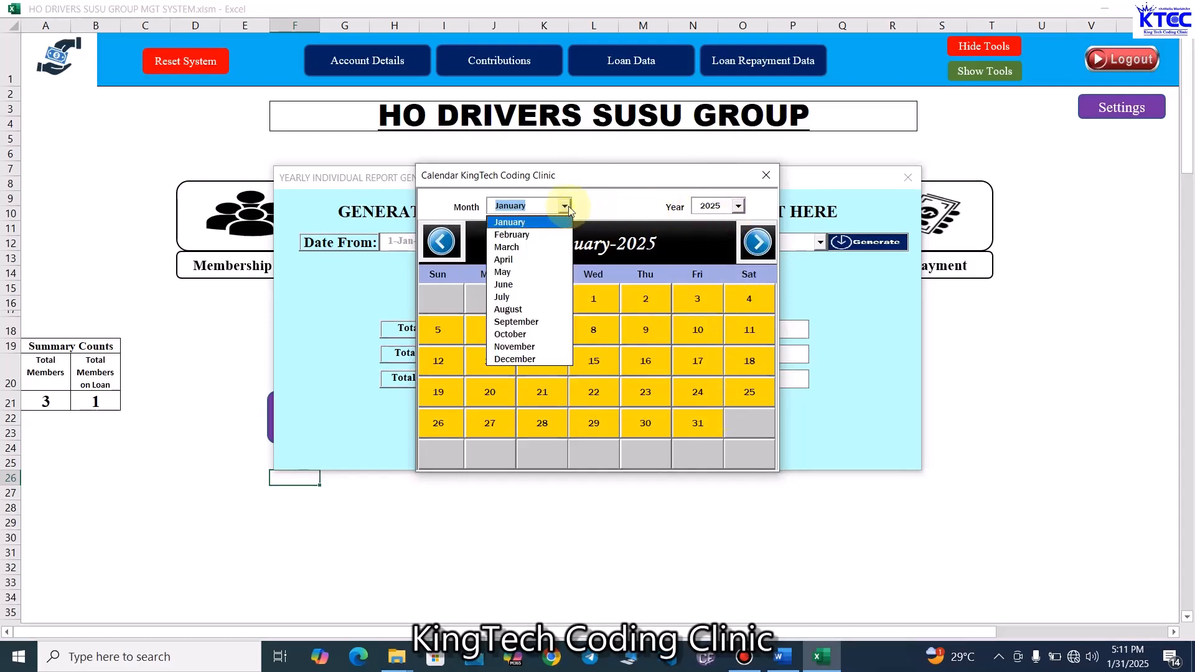
left_click(523, 359)
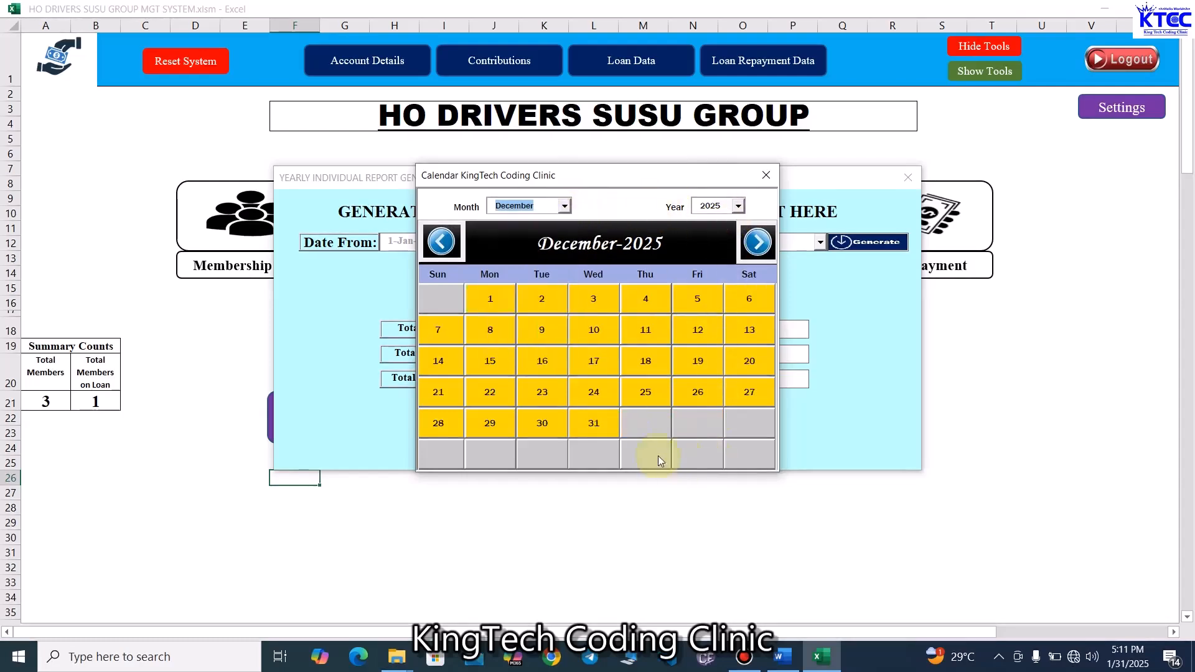
left_click(599, 427)
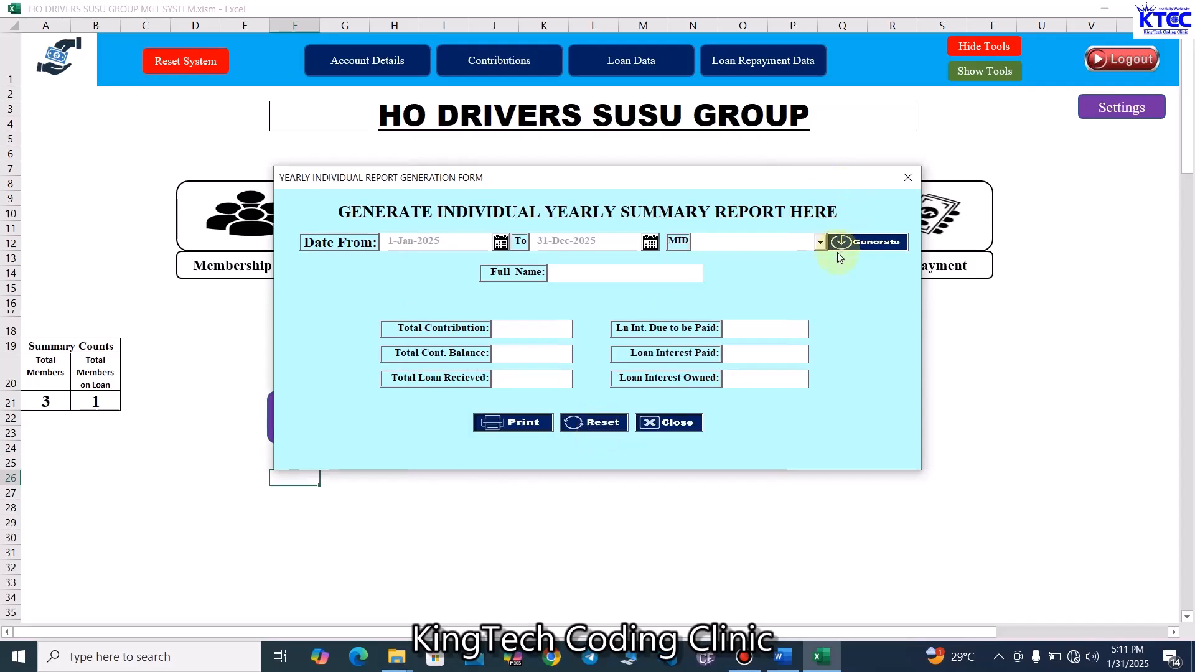
left_click(820, 242)
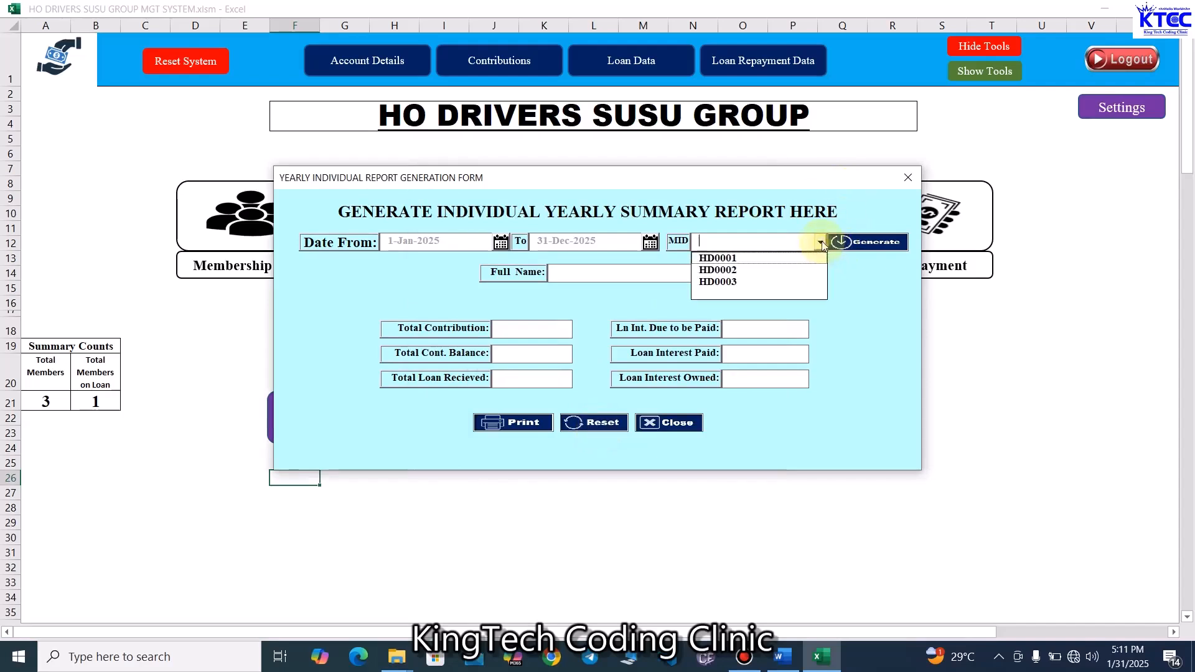
left_click(733, 260)
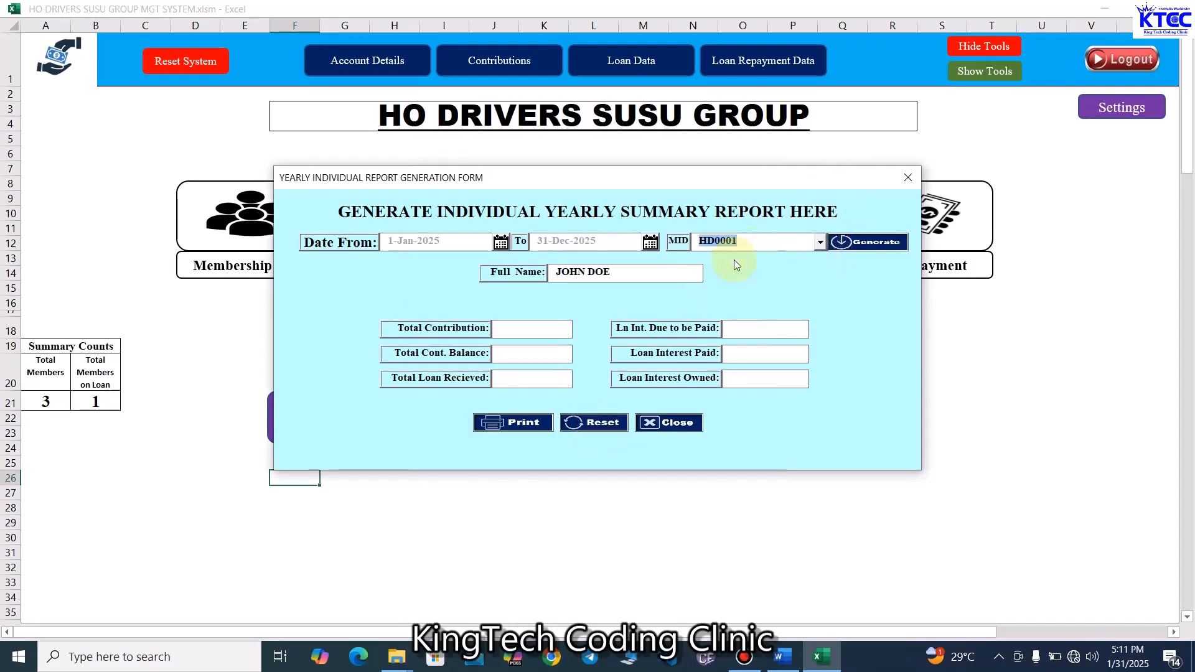
left_click(884, 246)
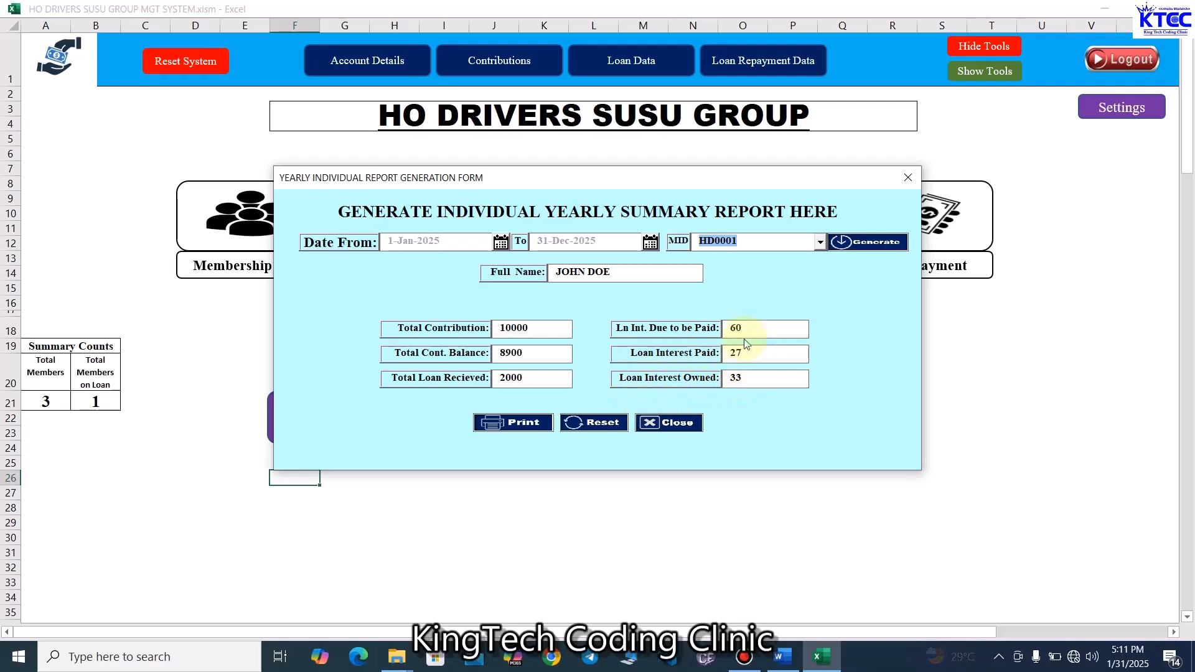
left_click_drag(749, 328, 706, 328)
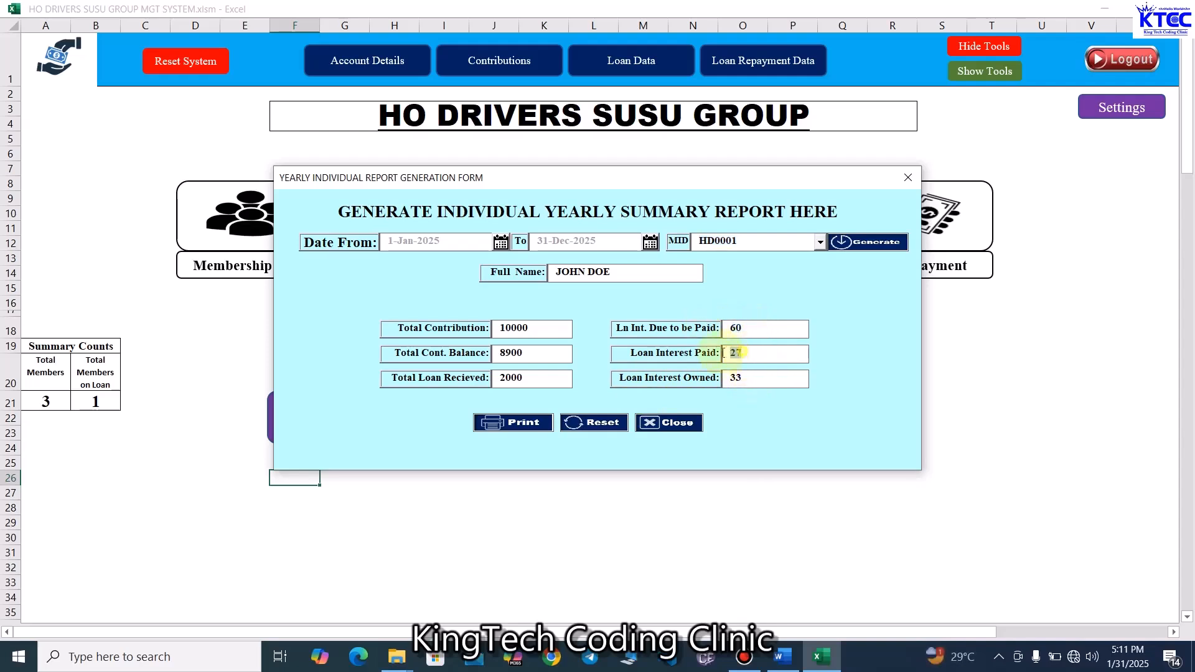
left_click_drag(766, 378, 687, 377)
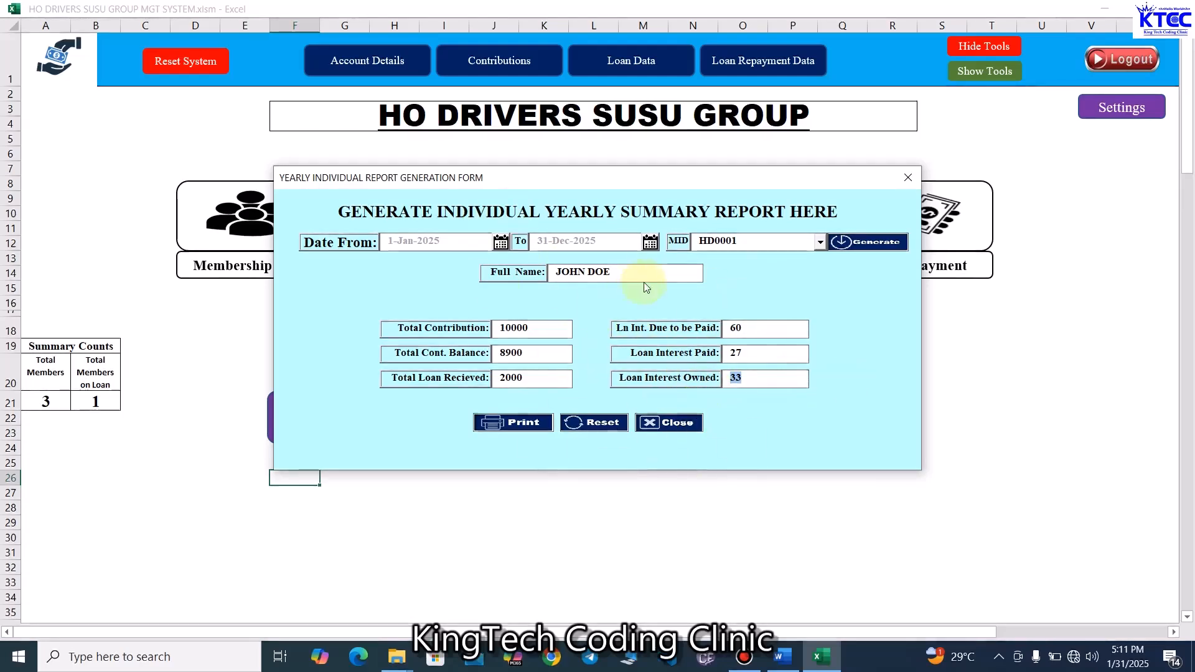
- Generate the individual yearly report for member HD0002
left_click(820, 243)
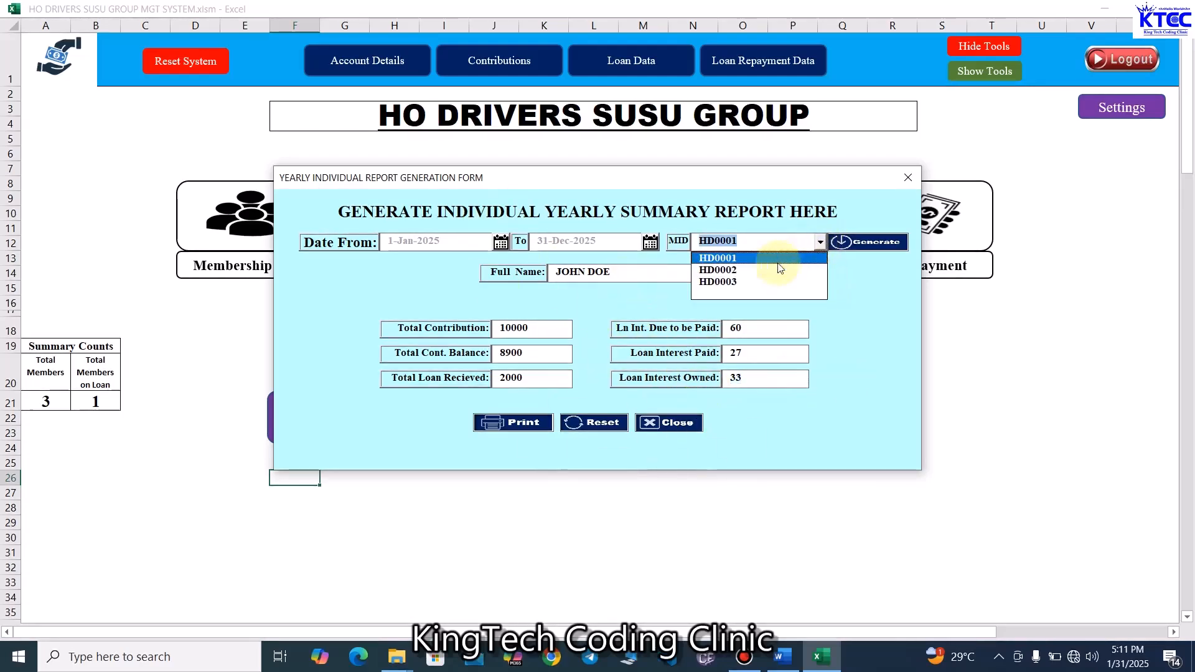
left_click(775, 269)
left_click(870, 248)
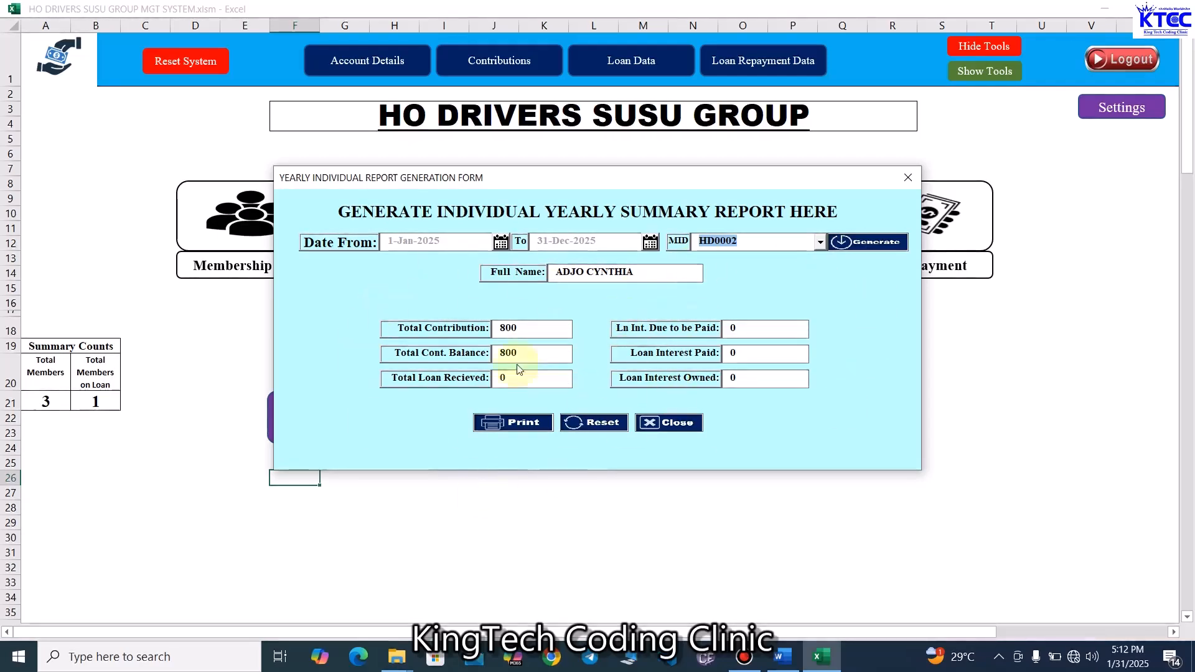
- Generate the individual yearly report for member HD0003, then close the individual yearly report form
left_click(821, 242)
left_click(746, 281)
left_click(884, 242)
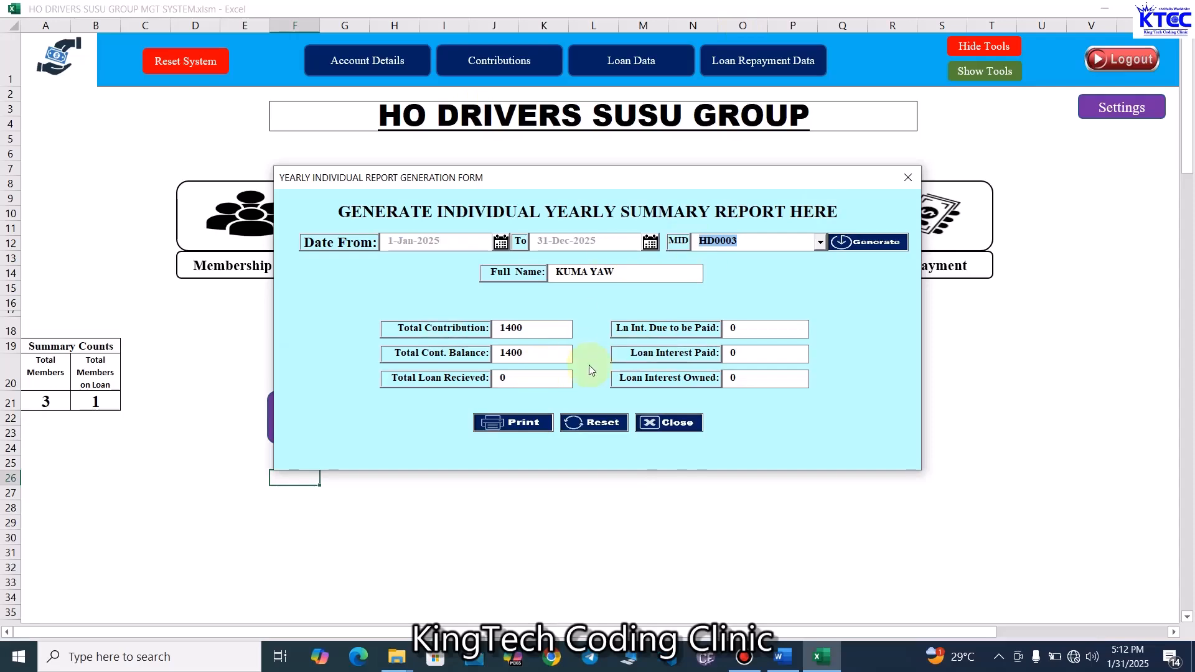
left_click(907, 180)
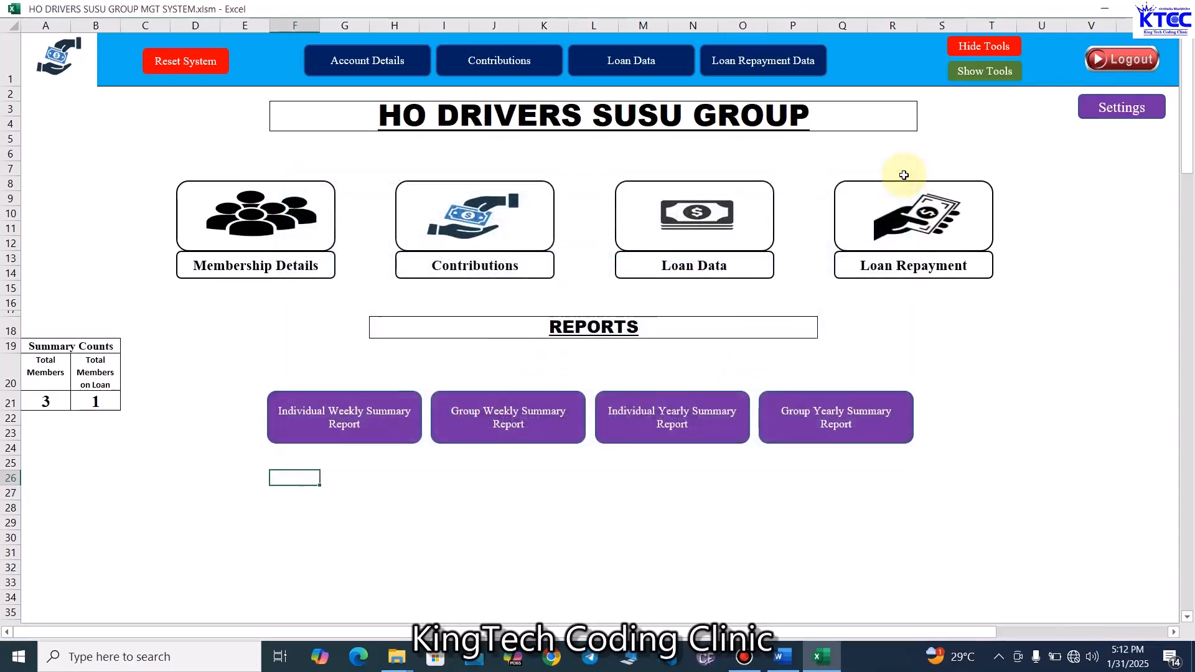
- Open the Group Yearly Summary Report form and generate it for 1-Jan-2025 to 31-Dec-2025
left_click(838, 433)
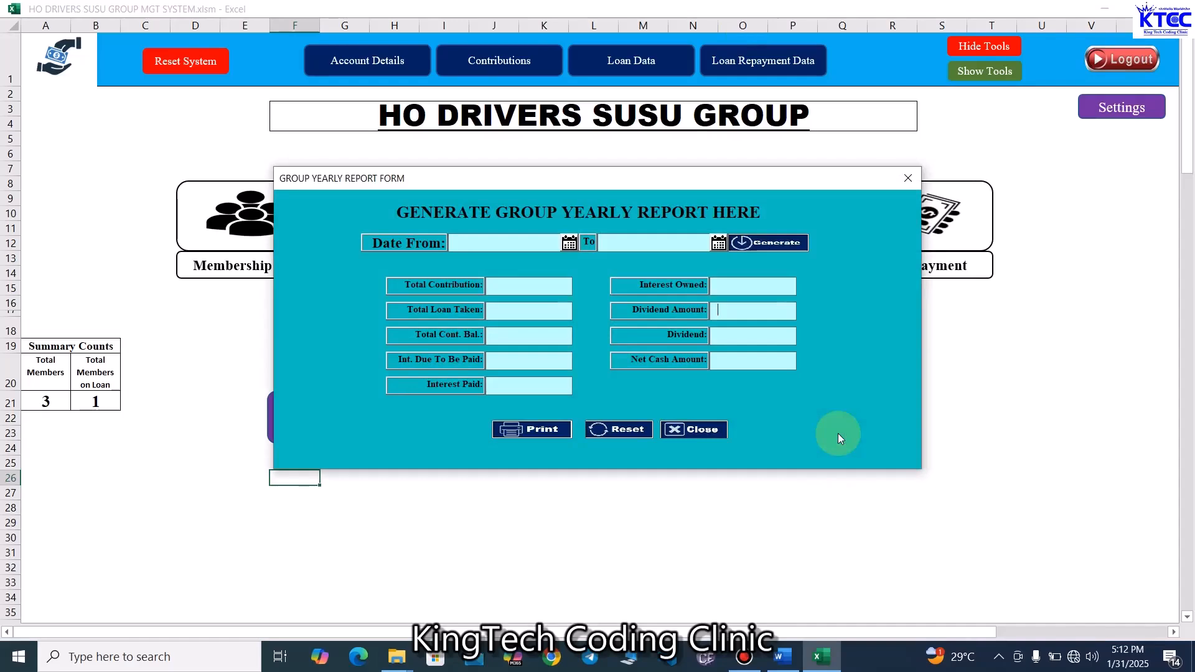
left_click(570, 244)
left_click(589, 310)
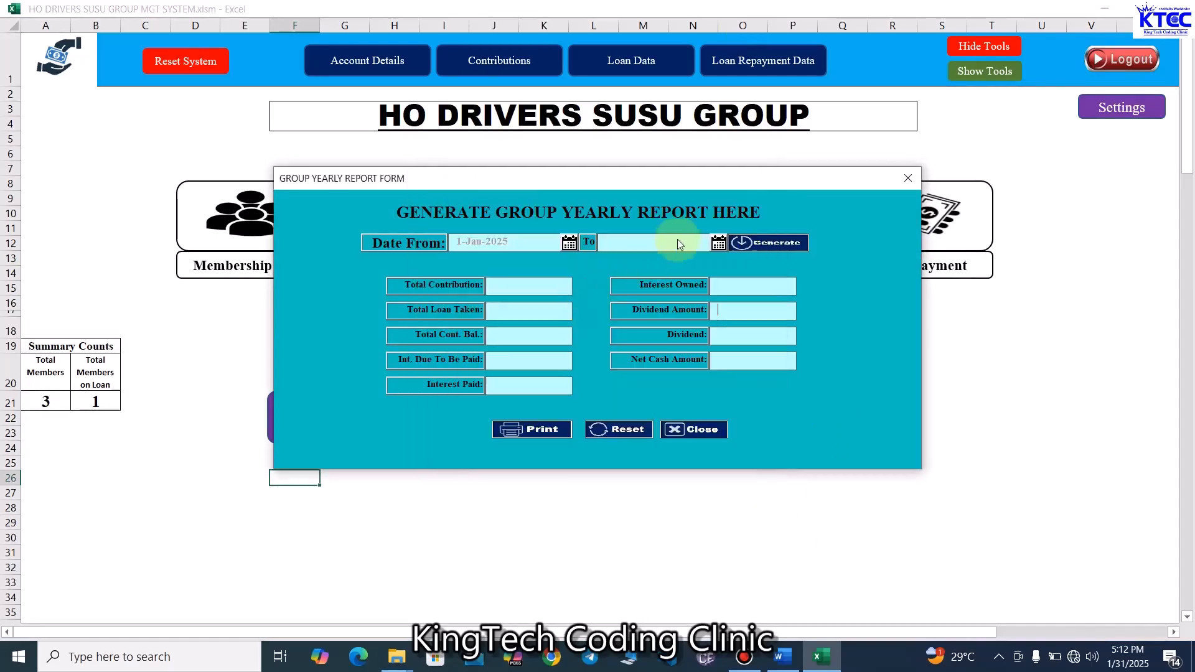
left_click(717, 243)
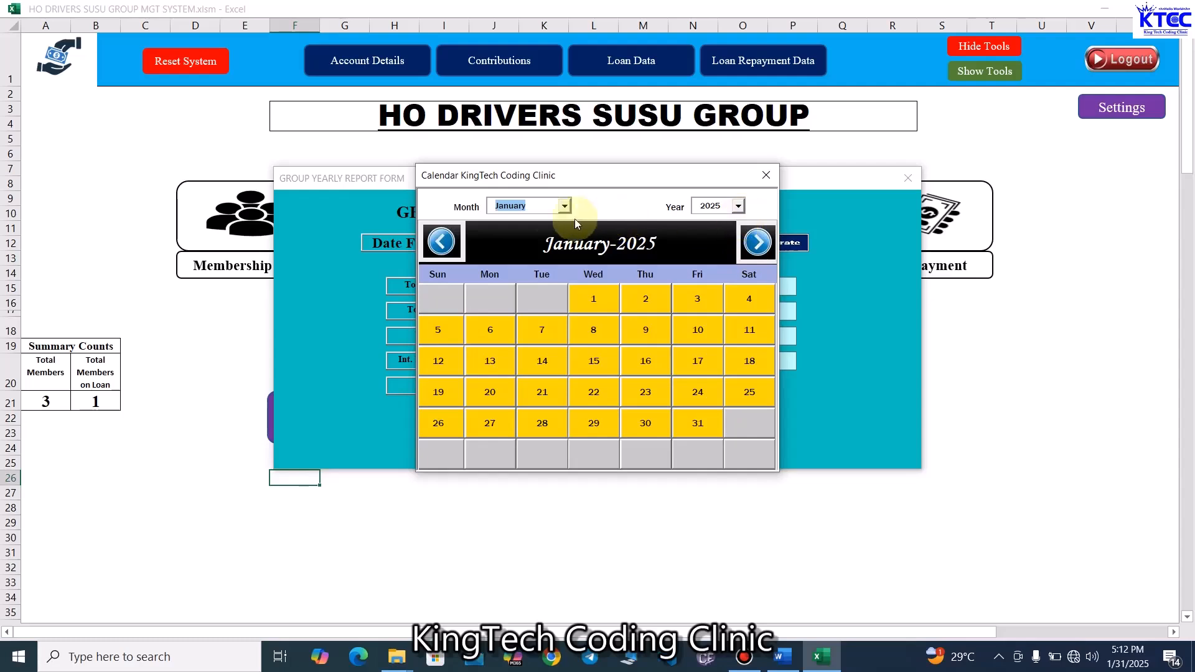
left_click(565, 206)
left_click(517, 369)
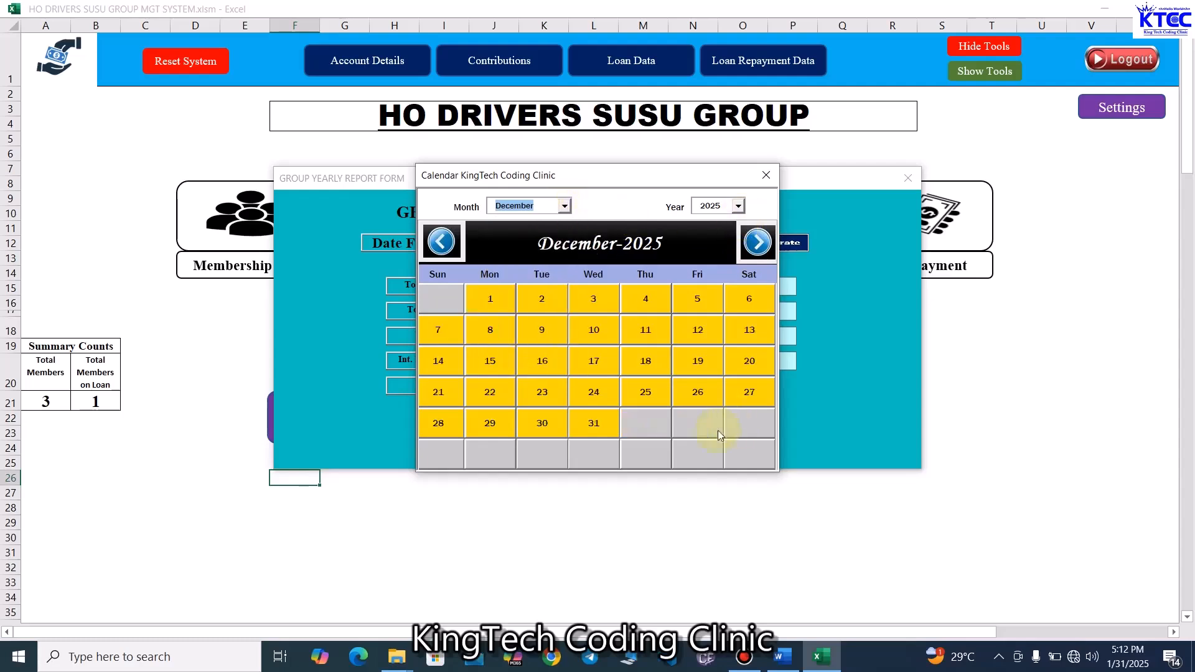
left_click(607, 425)
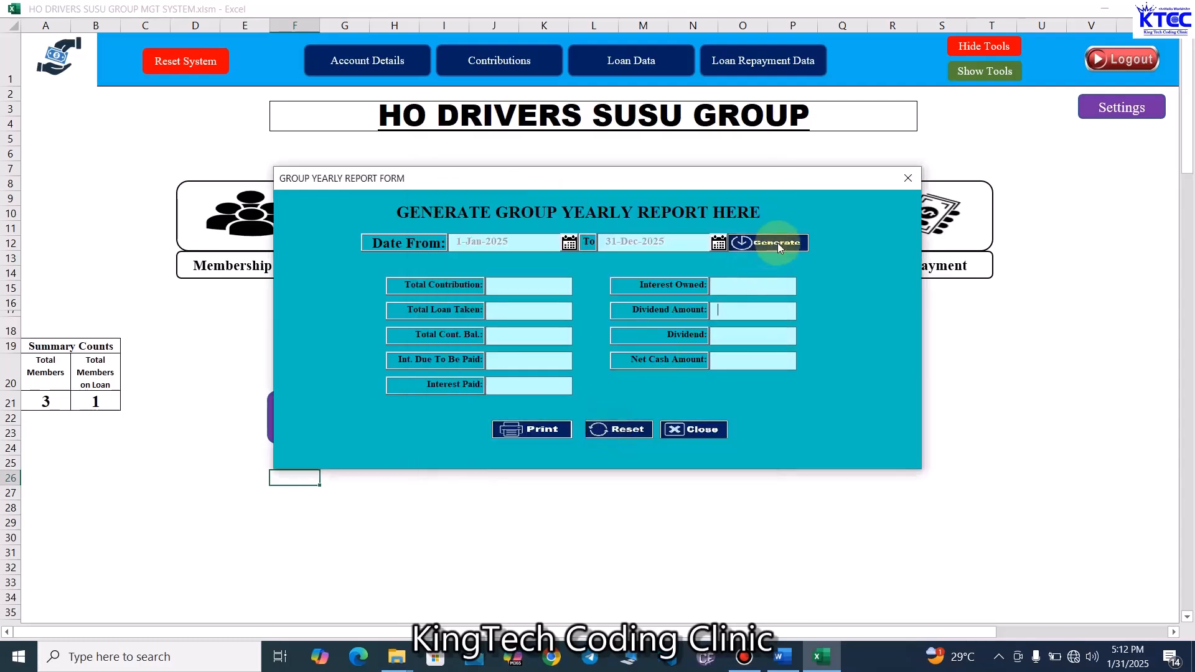
left_click(778, 242)
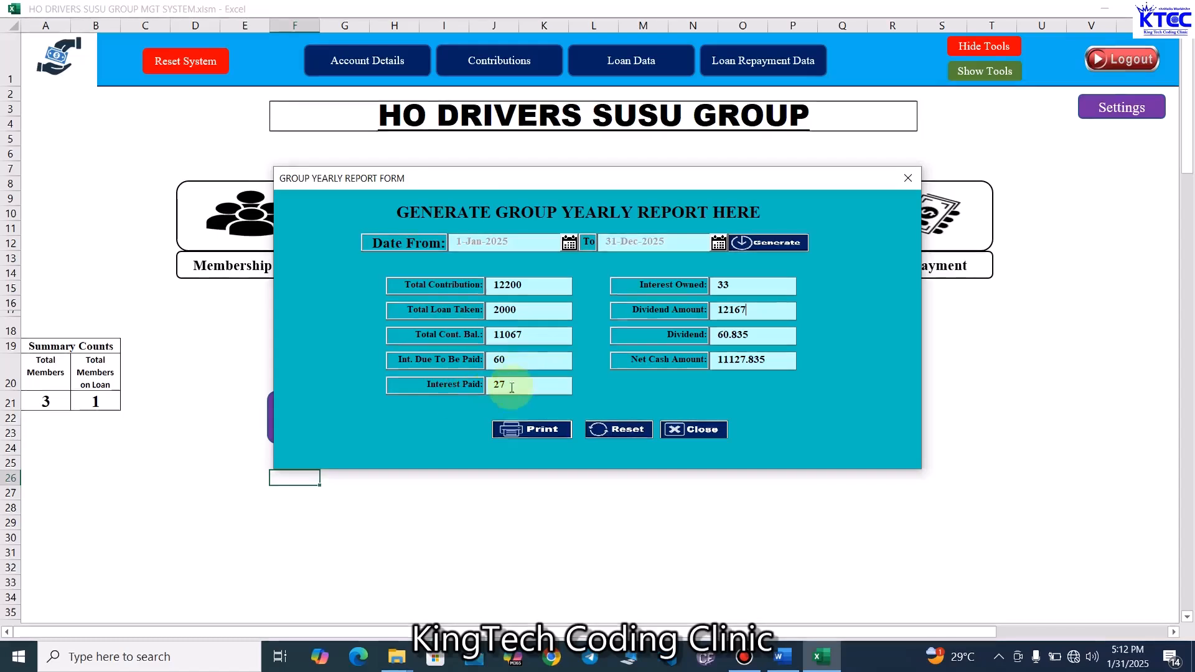
- Try closing the group yearly report form with its window close box, then close it with the form's Close button
left_click_drag(756, 334, 712, 336)
left_click(749, 336)
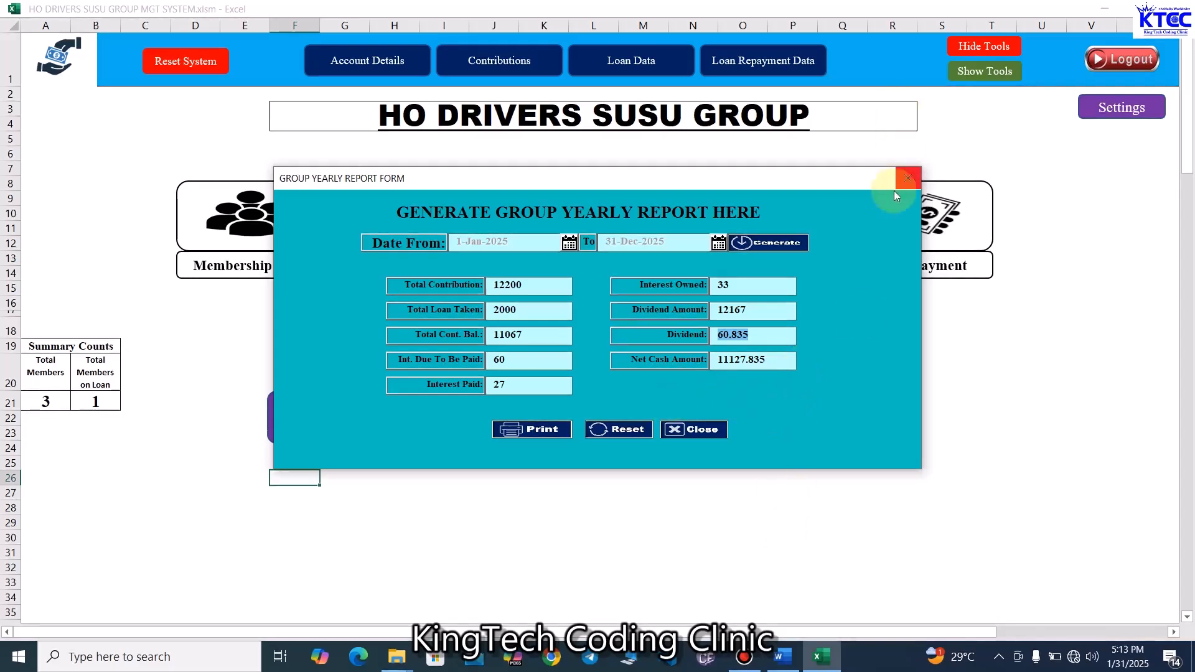
left_click(912, 187)
left_click(703, 380)
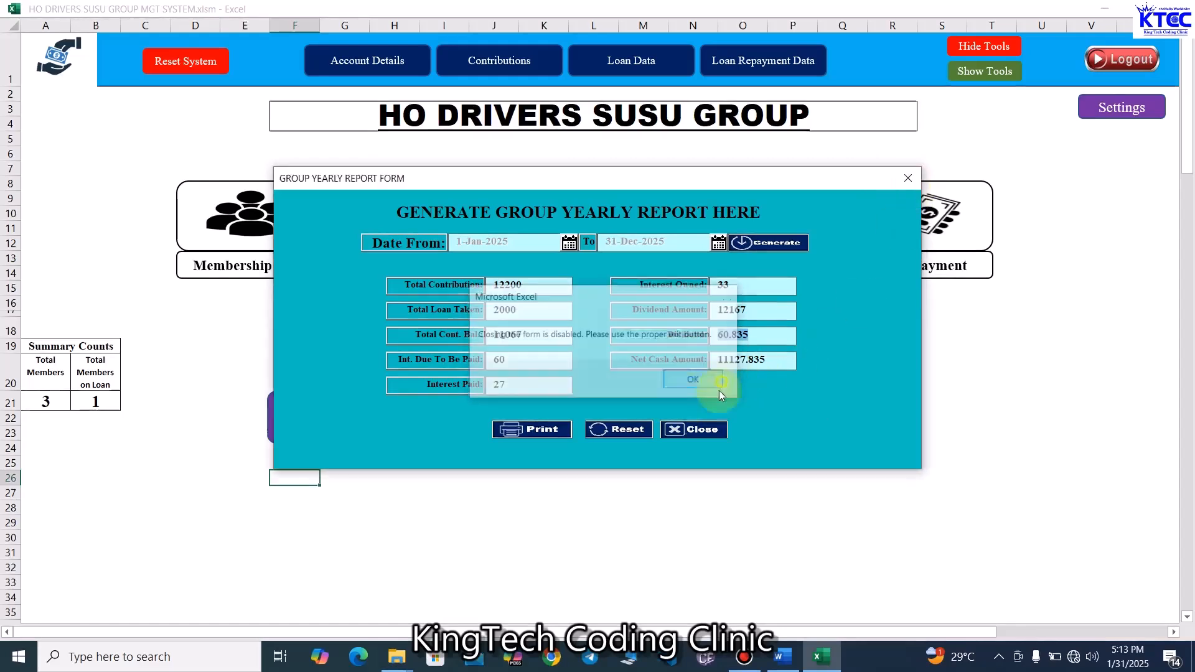
left_click(695, 434)
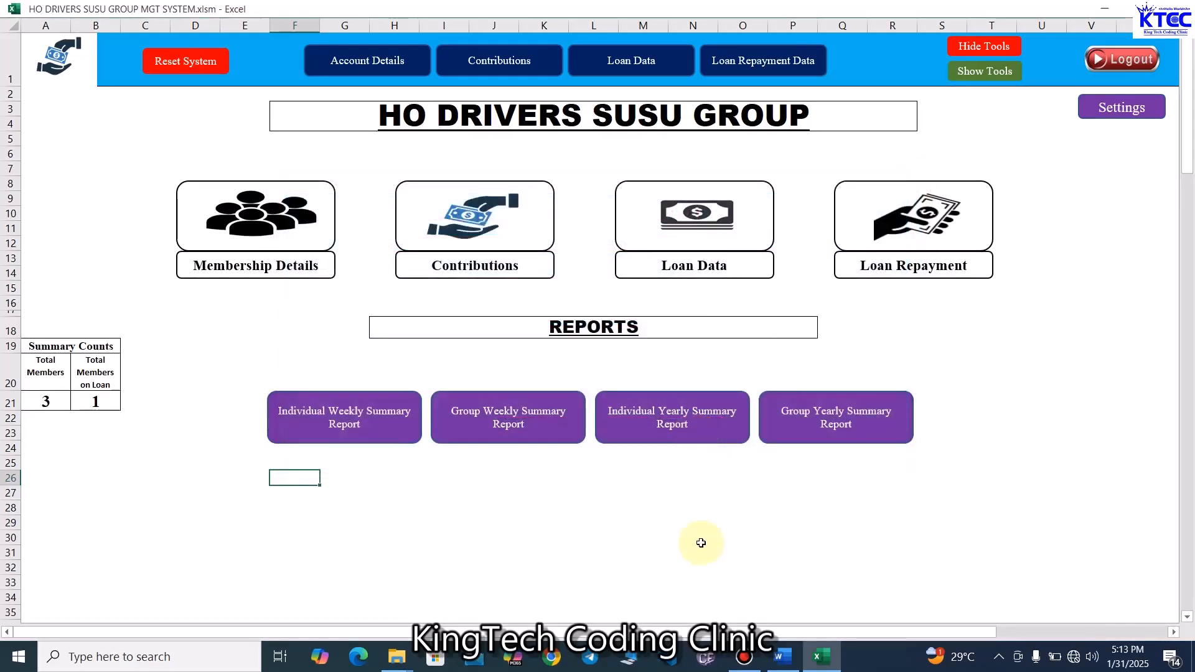
- Open the Group Weekly Summary Report form, try its window close box, and close it with the form's Close button
left_click(553, 439)
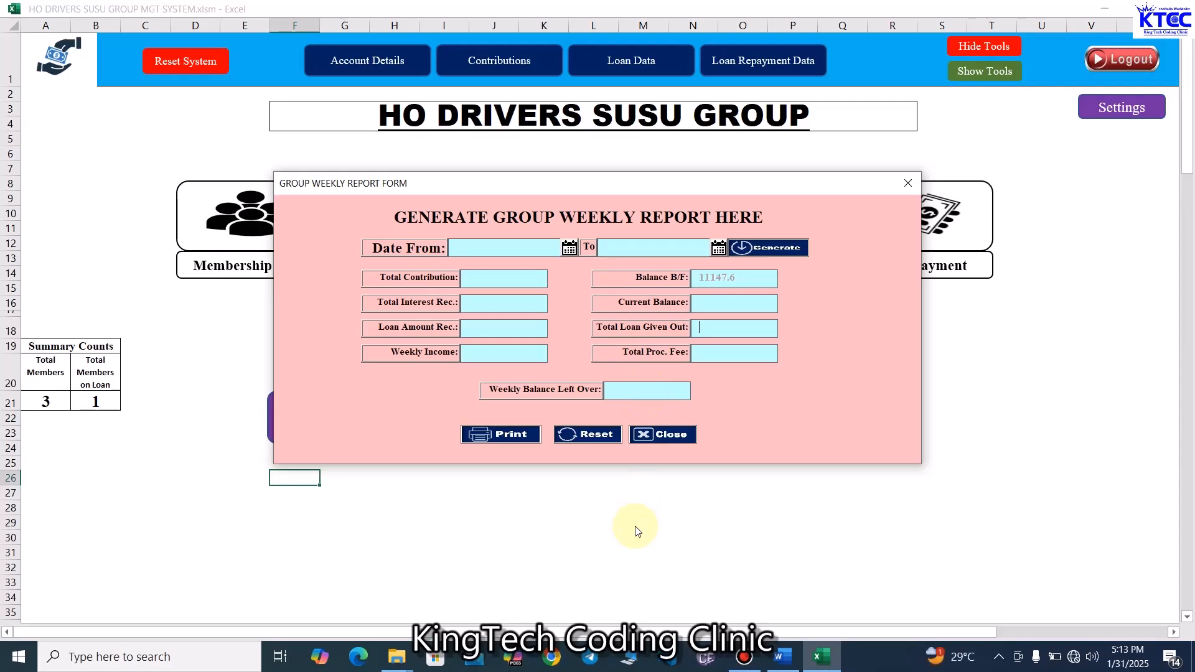
left_click(908, 182)
left_click(694, 380)
left_click(662, 434)
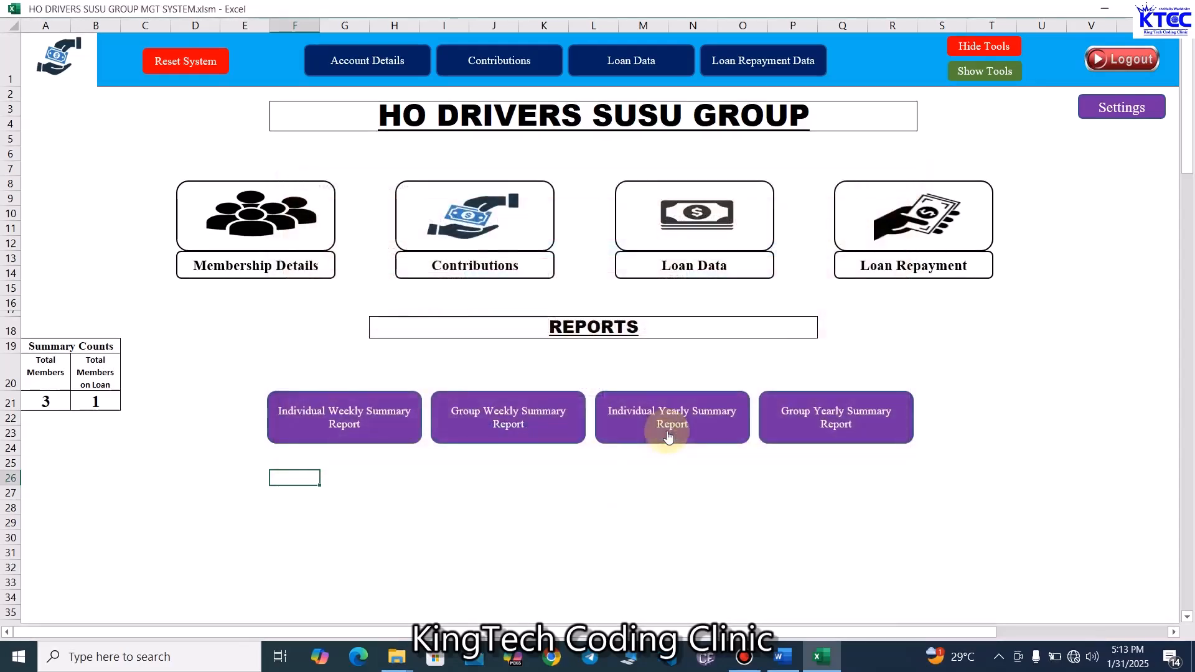